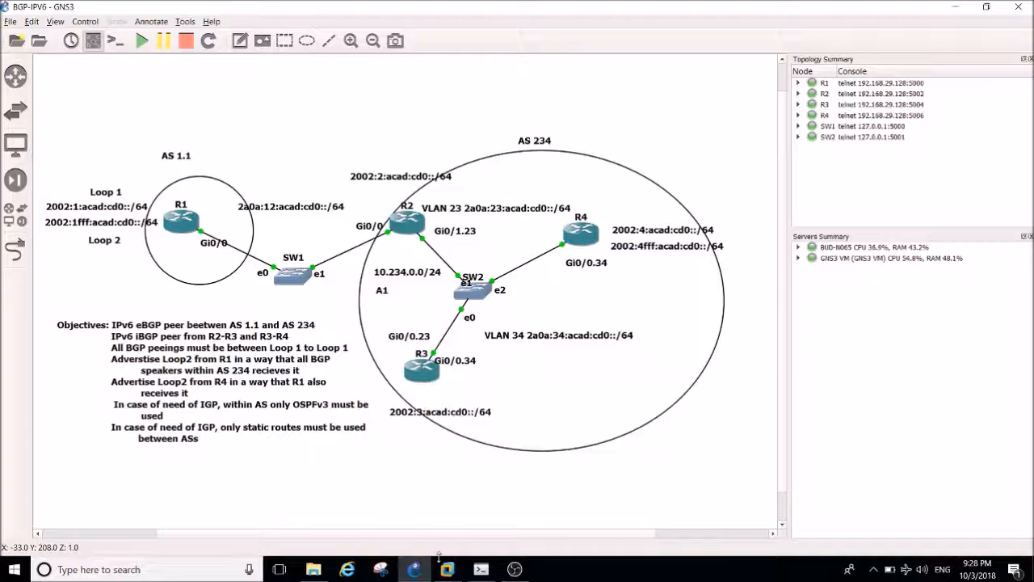
Switch to Cisco CLI Analyzer and display the BGP section of R3's running configuration with sh run | s bgp.
{"action": "left_click", "coordinate": [480, 569]}
{"action": "key", "text": "Return"}
{"action": "key", "text": "Return"}
{"action": "key", "text": "Return"}
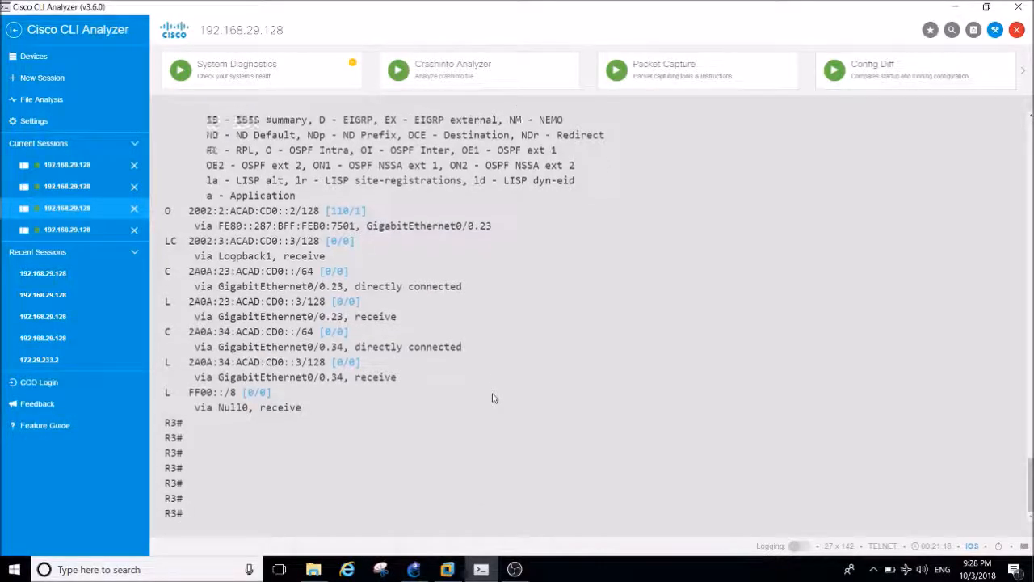
{"action": "key", "text": "Return"}
{"action": "key", "text": "Return"}
{"action": "key", "text": "Return"}
{"action": "key", "text": "Return"}
{"action": "key", "text": "Return"}
{"action": "key", "text": "Return"}
{"action": "key", "text": "Return"}
{"action": "key", "text": "Return"}
{"action": "key", "text": "Return"}
{"action": "key", "text": "Return"}
{"action": "key", "text": "Return"}
{"action": "key", "text": "Return"}
{"action": "key", "text": "Return"}
{"action": "key", "text": "Return"}
{"action": "key", "text": "Return"}
{"action": "key", "text": "Return"}
{"action": "key", "text": "Return"}
{"action": "key", "text": "Return"}
{"action": "key", "text": "Return"}
{"action": "type", "text": "sh"}
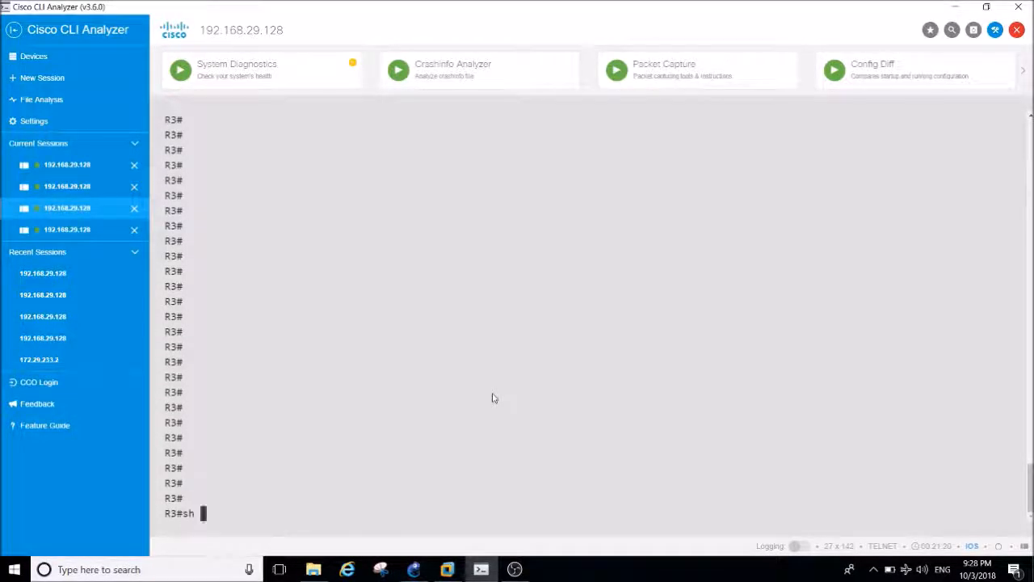
{"action": "type", "text": " run | s bgp"}
{"action": "key", "text": "Return"}
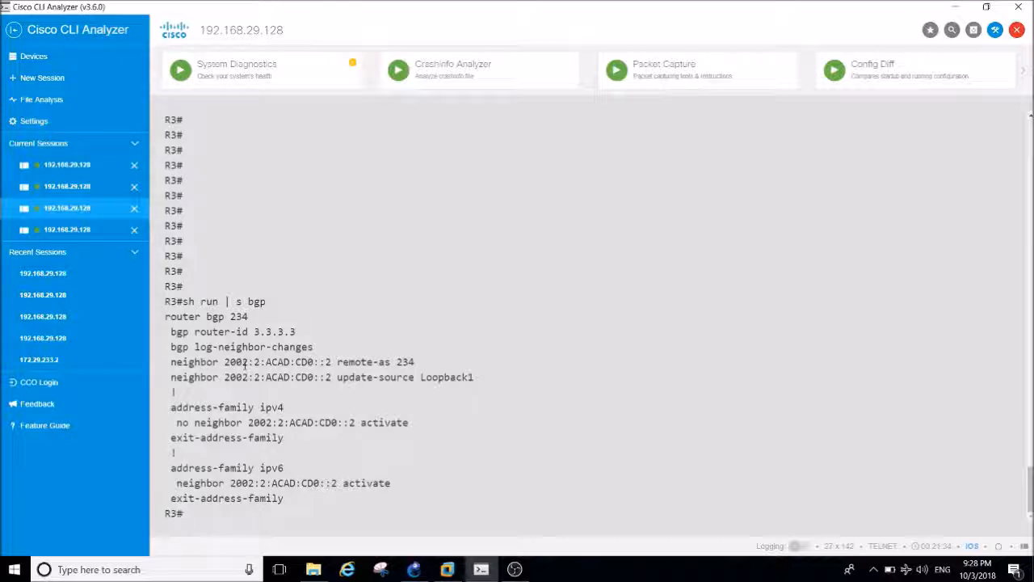
Highlight R3's BGP neighbor address 2002:2:ACAD:CD0::2 and compare it with R2 in the GNS3 topology.
{"action": "left_click_drag", "start_coordinate": [223, 363], "coordinate": [337, 376]}
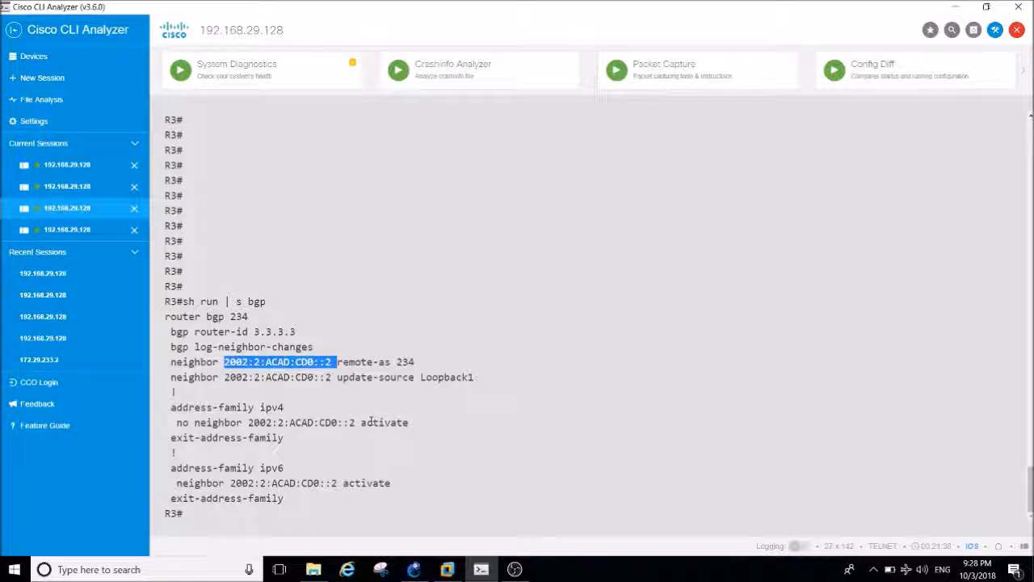
{"action": "left_click", "coordinate": [413, 570]}
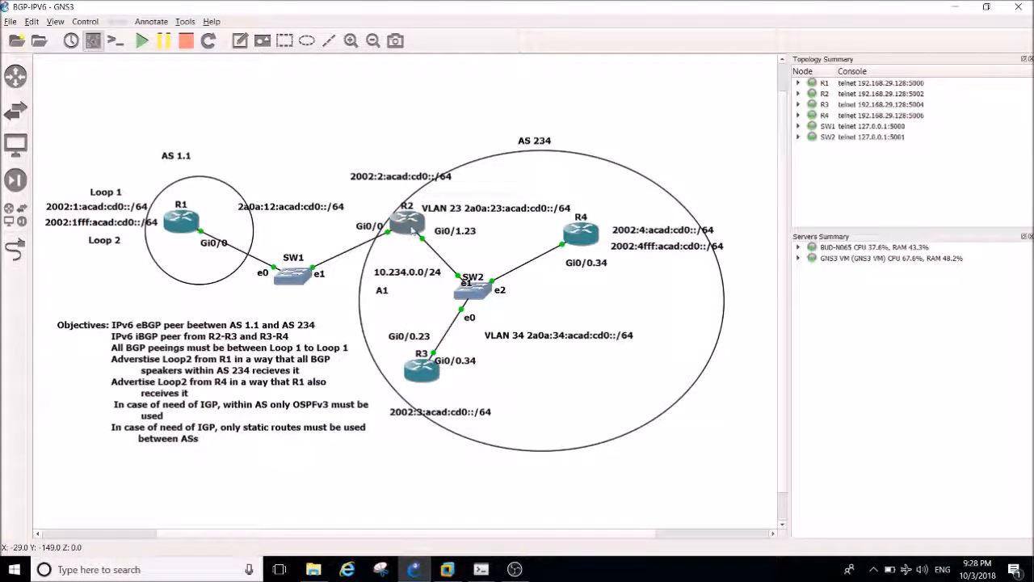
{"action": "left_click", "coordinate": [414, 570]}
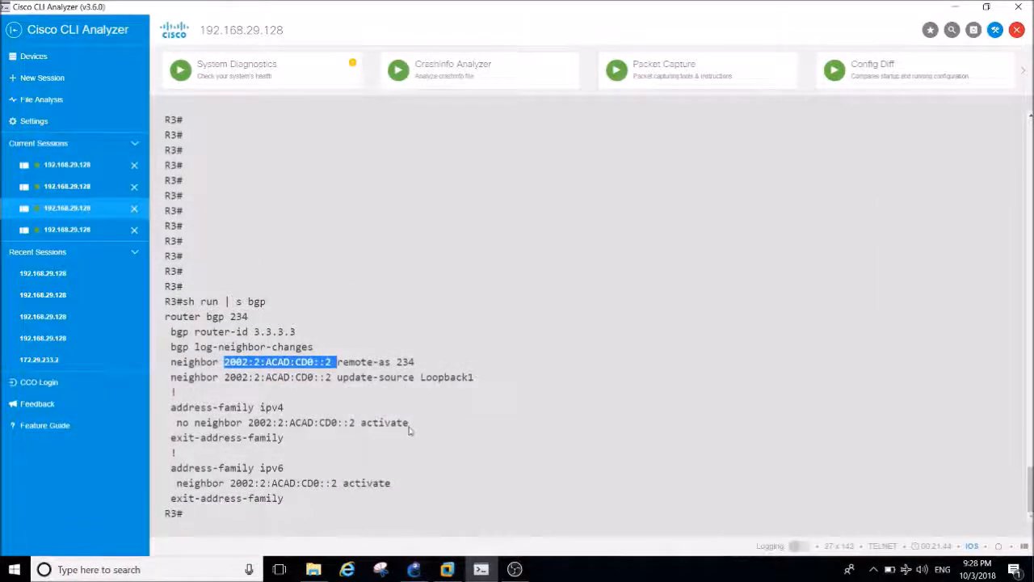
Display R3's IPv6 routing table with sh ipv6 route and highlight the OSPF route 2002:2:ACAD:CD0::2/128.
{"action": "key", "text": "Return"}
{"action": "key", "text": "Return"}
{"action": "key", "text": "Return"}
{"action": "type", "text": "sh ipv6"}
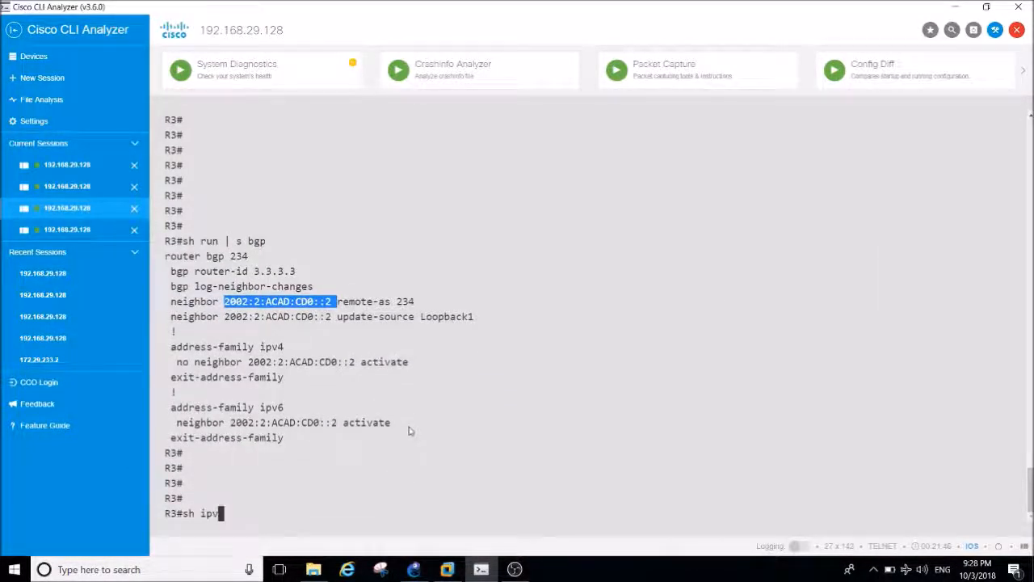
{"action": "key", "text": "Tab"}
{"action": "type", "text": "rou"}
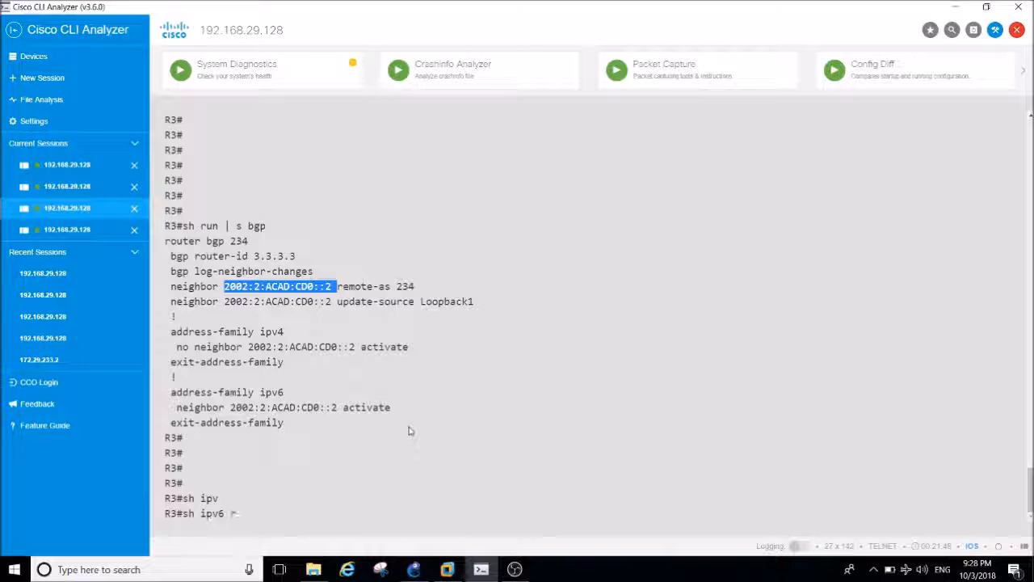
{"action": "key", "text": "Tab"}
{"action": "key", "text": "Return"}
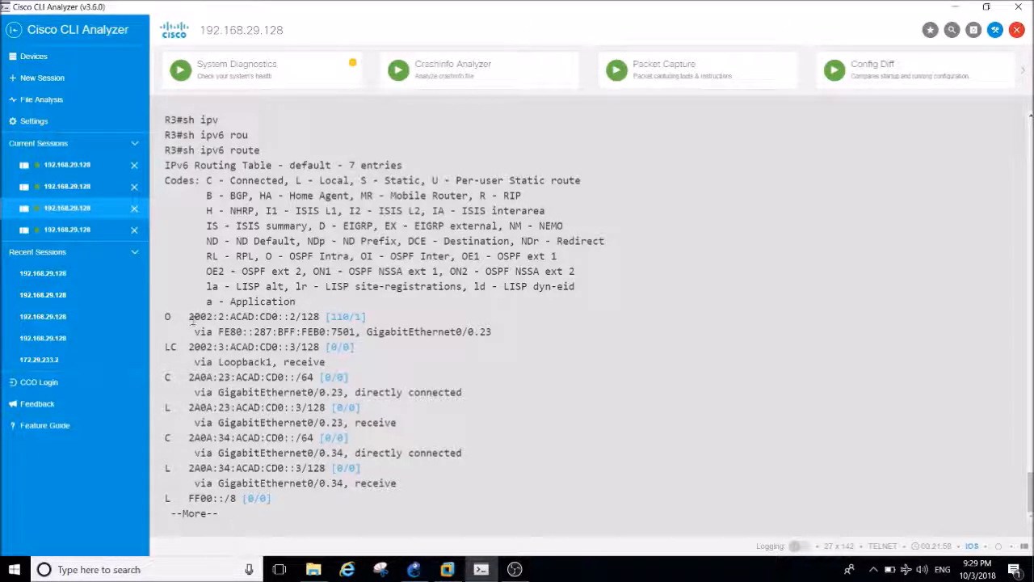
{"action": "left_click_drag", "start_coordinate": [191, 317], "coordinate": [320, 317]}
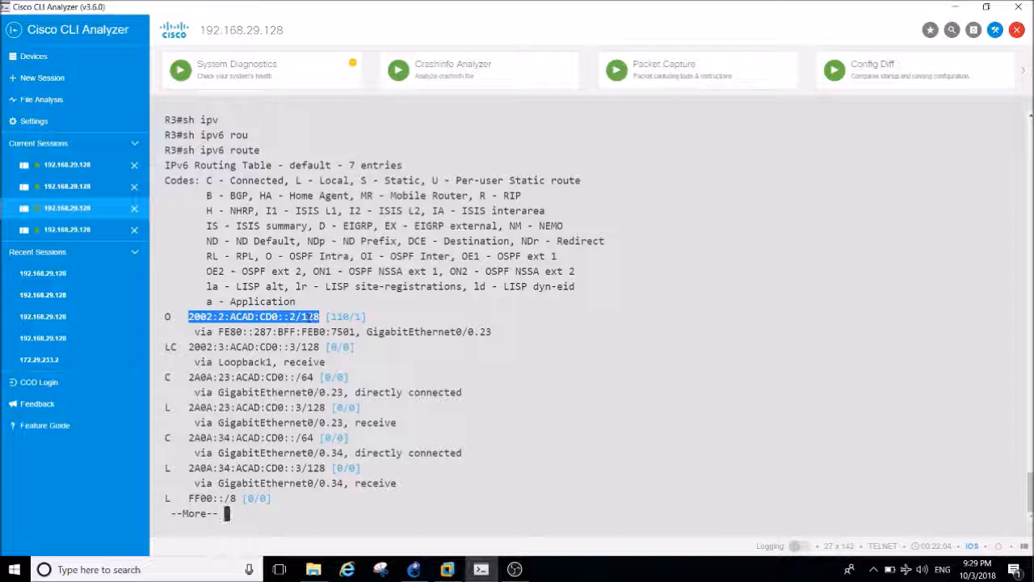
{"action": "key", "text": "Return"}
{"action": "key", "text": "Return"}
{"action": "key", "text": "Return"}
{"action": "key", "text": "Return"}
{"action": "key", "text": "Return"}
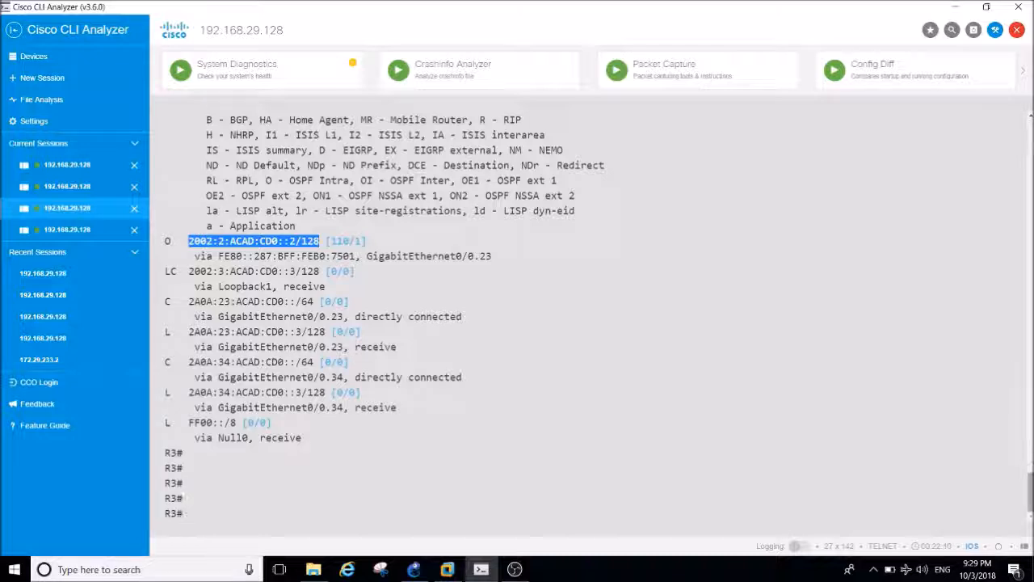
Review the earlier BGP configuration output on R3, including the neighbor statements and address families.
{"action": "scroll", "coordinate": [1030, 484], "scroll_direction": "up", "scroll_amount": 4}
{"action": "scroll", "coordinate": [1031, 485], "scroll_direction": "up", "scroll_amount": 5}
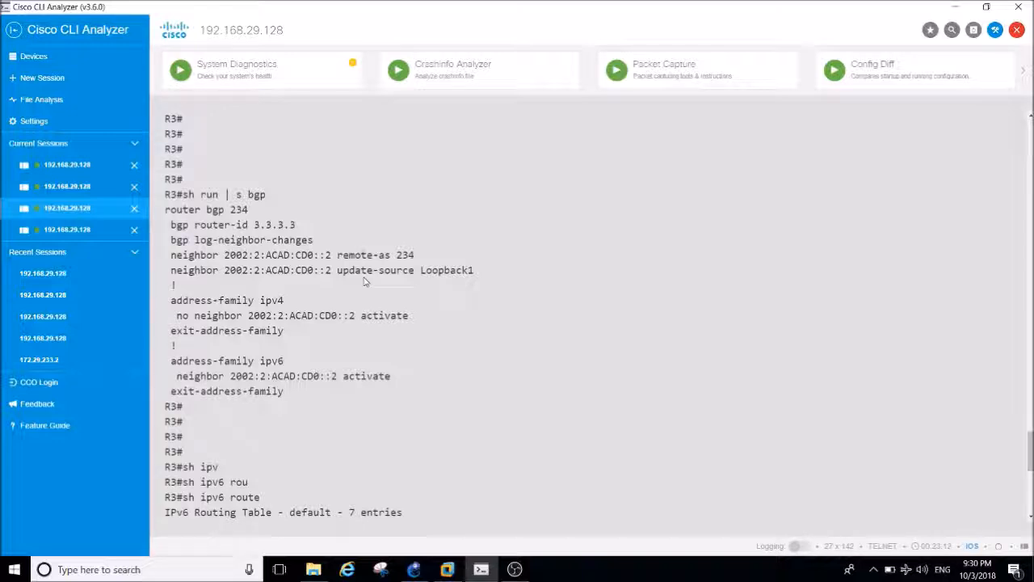
{"action": "key", "text": "Return"}
{"action": "key", "text": "Return"}
{"action": "key", "text": "Return"}
{"action": "key", "text": "Return"}
{"action": "key", "text": "Return"}
{"action": "key", "text": "Return"}
{"action": "key", "text": "Return"}
{"action": "key", "text": "Return"}
{"action": "key", "text": "Return"}
{"action": "key", "text": "Return"}
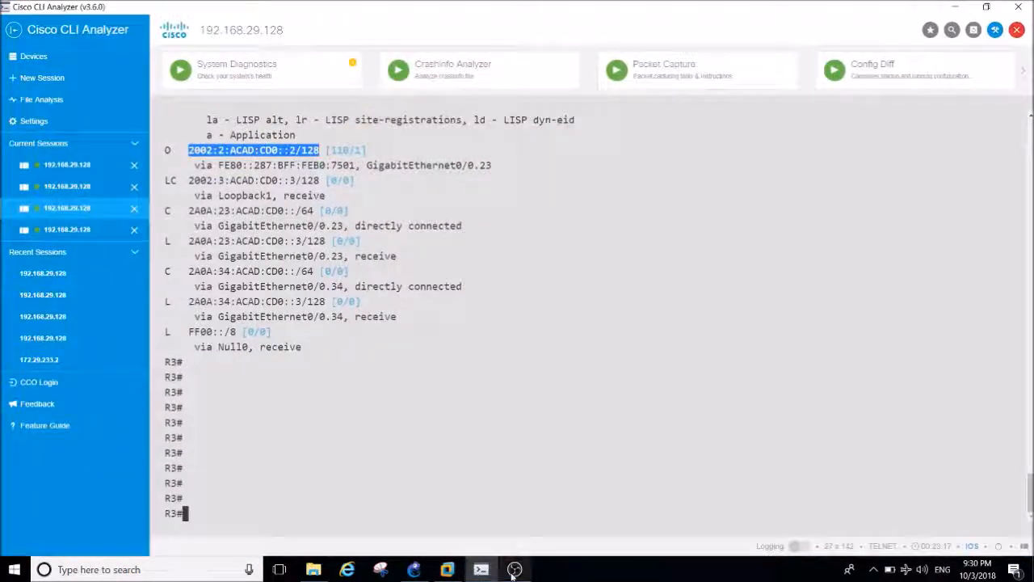
Switch to GNS3 and examine the R3 and R4 part of the BGP-IPV6 topology.
{"action": "left_click", "coordinate": [513, 569]}
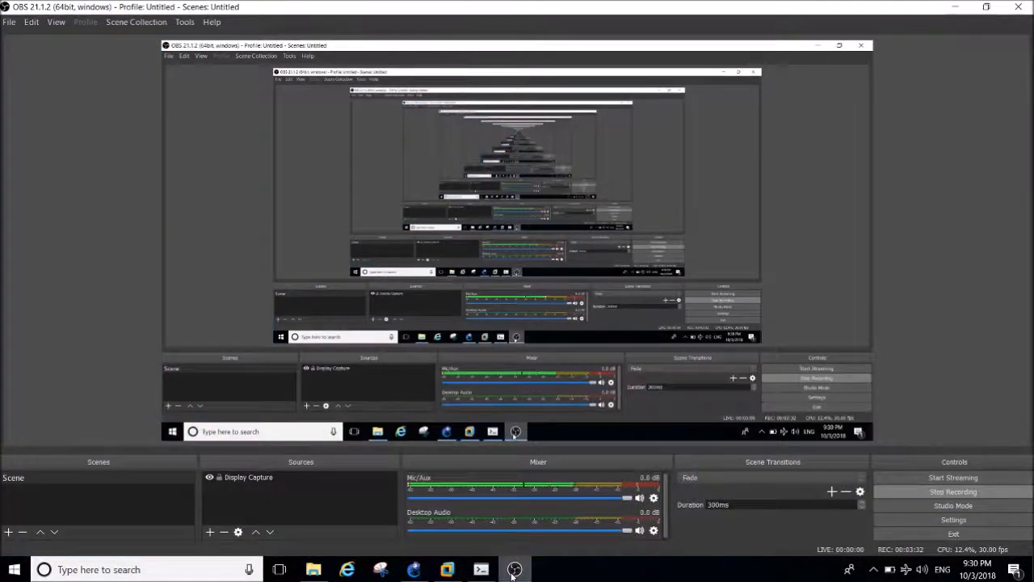
{"action": "left_click", "coordinate": [514, 569]}
{"action": "left_click", "coordinate": [414, 569]}
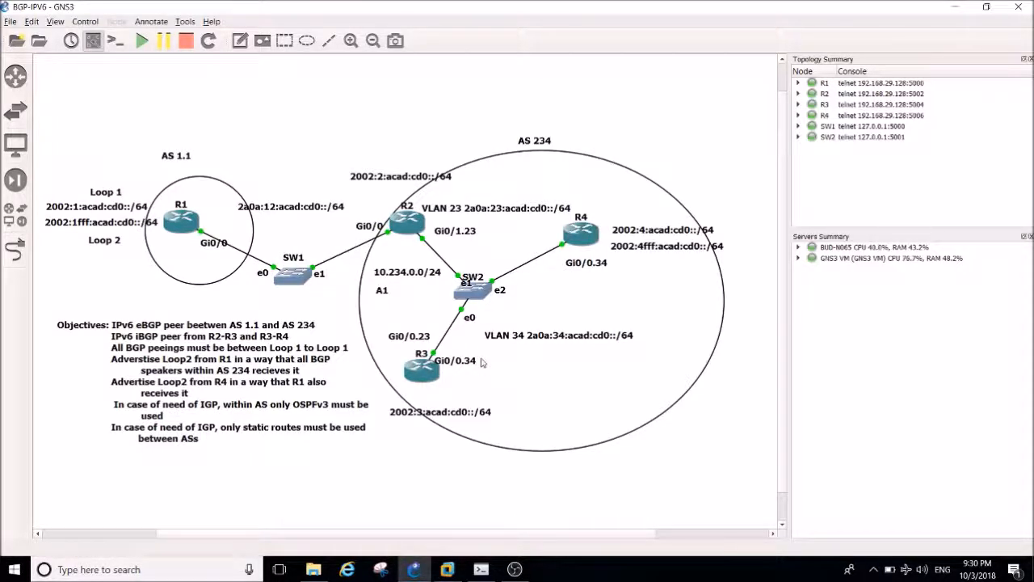
Return to Cisco CLI Analyzer and bring up R4's console session at a clear prompt.
{"action": "left_click", "coordinate": [481, 569]}
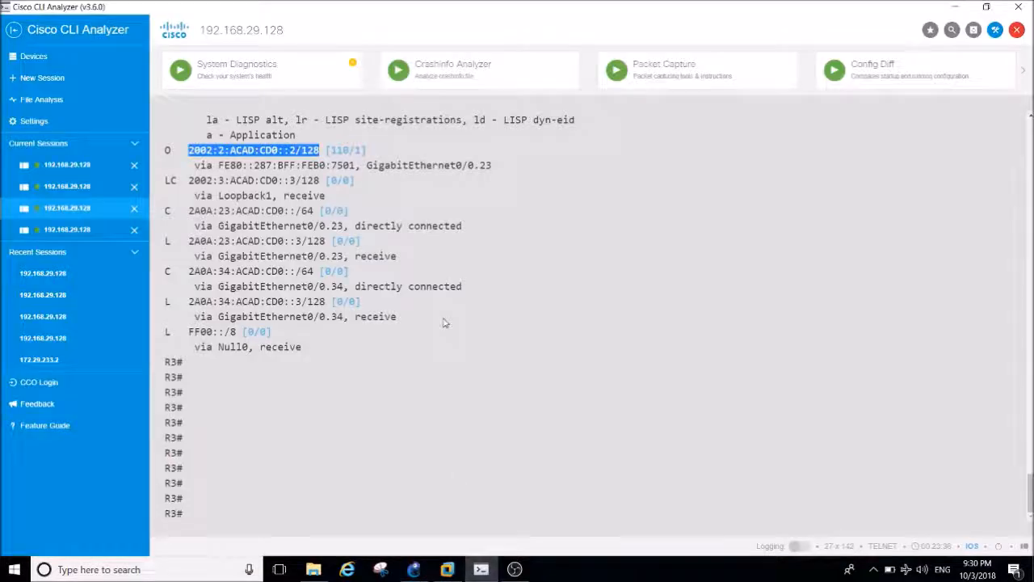
{"action": "key", "text": "ctrl+Tab"}
{"action": "key", "text": "Return"}
{"action": "key", "text": "Return"}
{"action": "key", "text": "Return"}
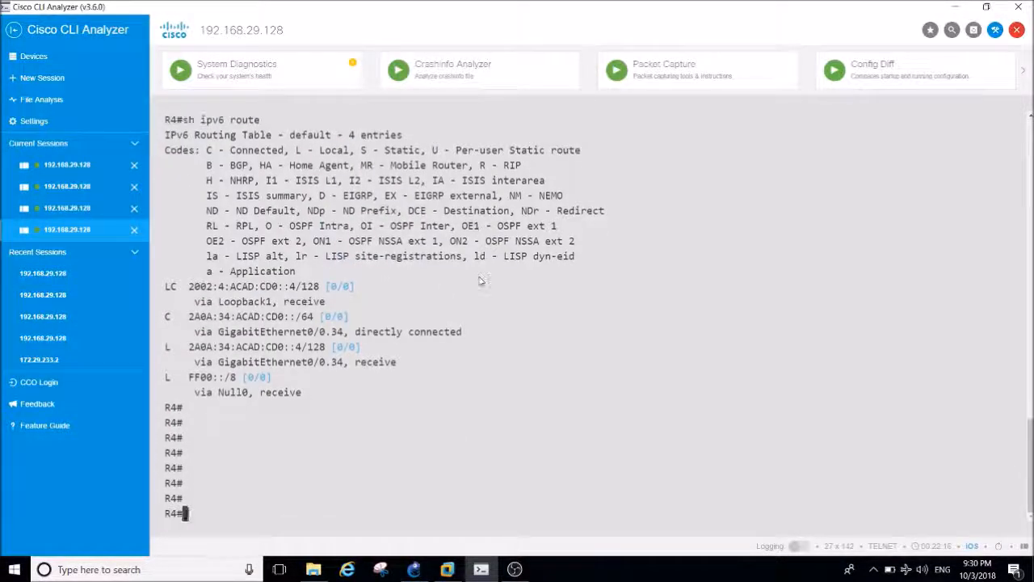
{"action": "key", "text": "Return"}
{"action": "key", "text": "Return"}
{"action": "key", "text": "Return"}
{"action": "key", "text": "Return"}
{"action": "key", "text": "Return"}
{"action": "key", "text": "Return"}
{"action": "key", "text": "Return"}
{"action": "key", "text": "Return"}
{"action": "key", "text": "Return"}
{"action": "key", "text": "Return"}
{"action": "key", "text": "Return"}
{"action": "key", "text": "Return"}
{"action": "key", "text": "Return"}
{"action": "key", "text": "Return"}
{"action": "key", "text": "Return"}
{"action": "key", "text": "Return"}
Display R4's brief IPv6 interface summary and highlight the global addresses of GigabitEthernet0/0.34 and Loopback1.
{"action": "type", "text": "sh ip"}
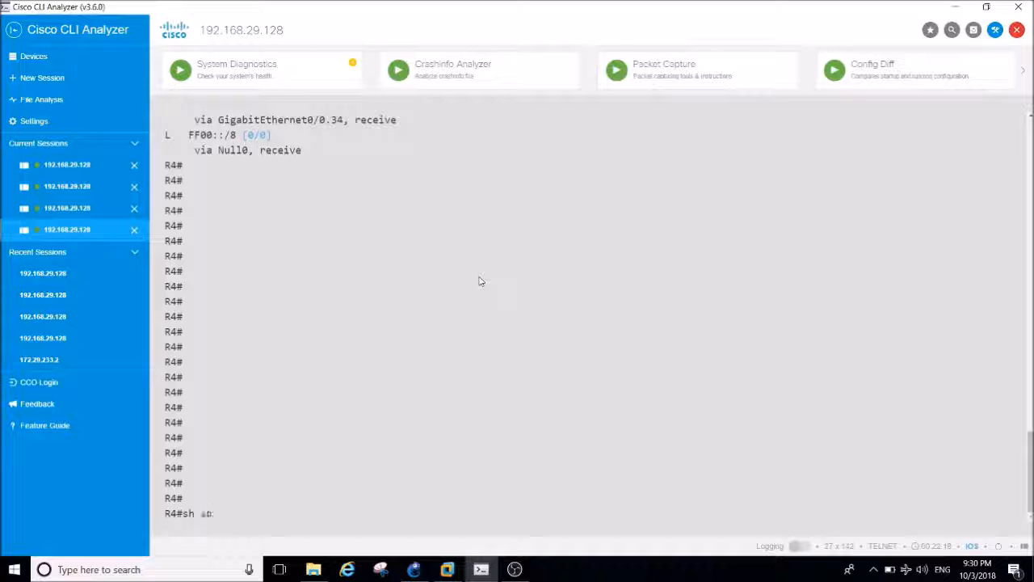
{"action": "type", "text": "v"}
{"action": "key", "text": "Tab"}
{"action": "type", "text": "int br"}
{"action": "key", "text": "Return"}
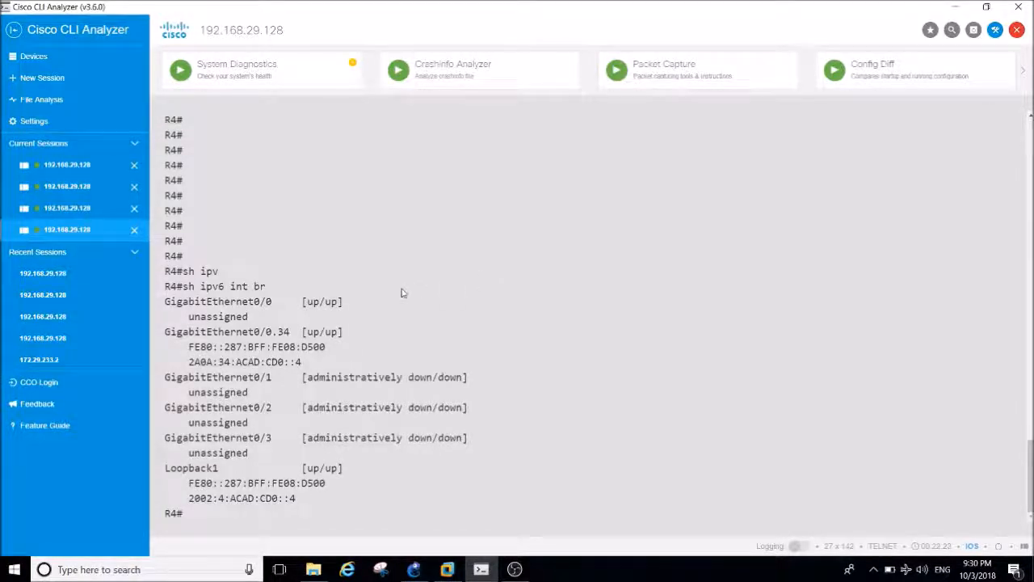
{"action": "left_click_drag", "start_coordinate": [302, 363], "coordinate": [194, 362]}
{"action": "left_click_drag", "start_coordinate": [273, 498], "coordinate": [236, 498]}
{"action": "left_click", "coordinate": [281, 515]}
Check R4's running configuration for a BGP section with sh run | s bgp.
{"action": "key", "text": "Return"}
{"action": "key", "text": "Return"}
{"action": "key", "text": "Return"}
{"action": "type", "text": "sh run "}
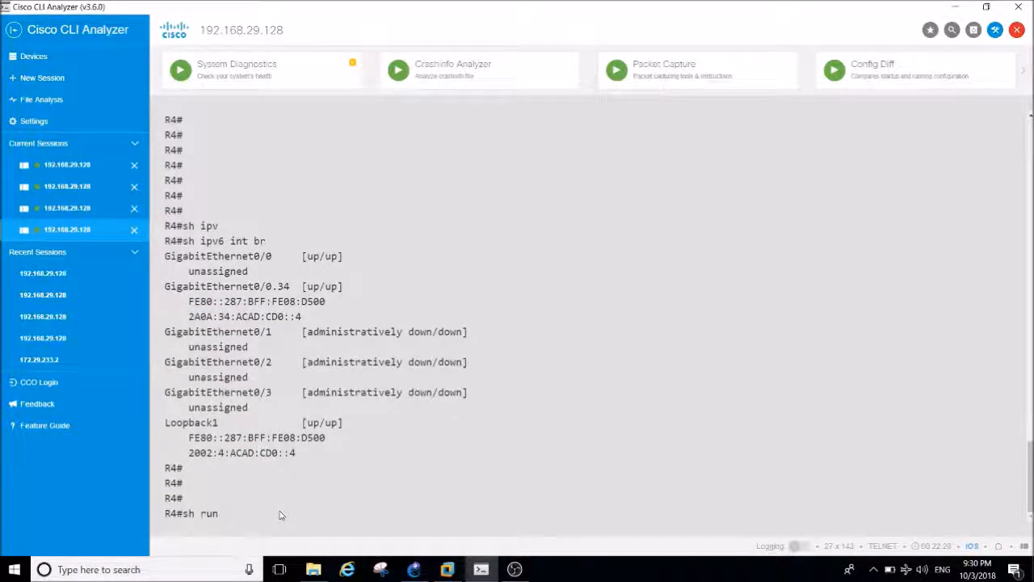
{"action": "type", "text": "| s bgp"}
{"action": "key", "text": "Return"}
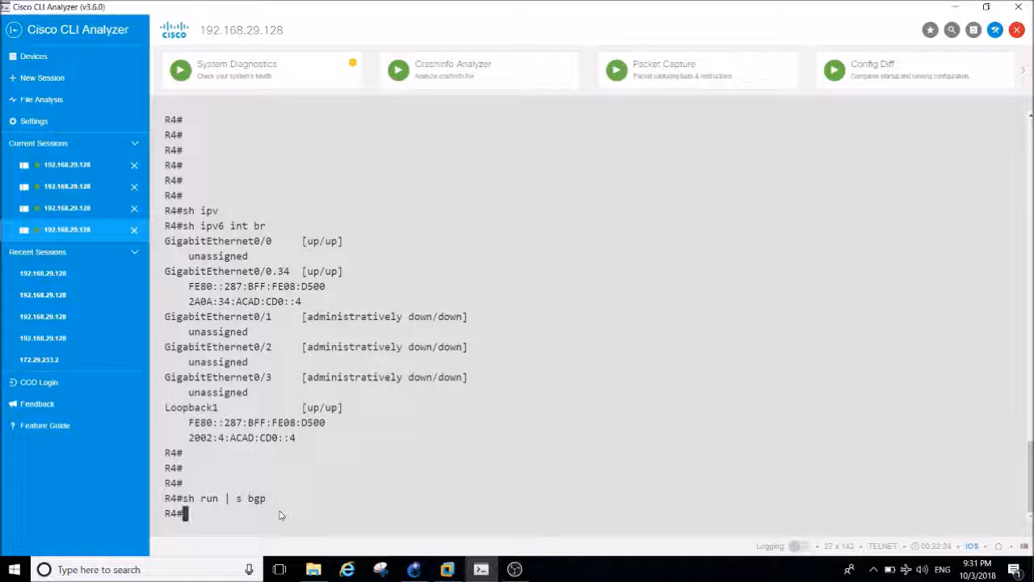
{"action": "key", "text": "Return"}
{"action": "key", "text": "Return"}
{"action": "key", "text": "Return"}
{"action": "key", "text": "Return"}
{"action": "key", "text": "Return"}
{"action": "key", "text": "Return"}
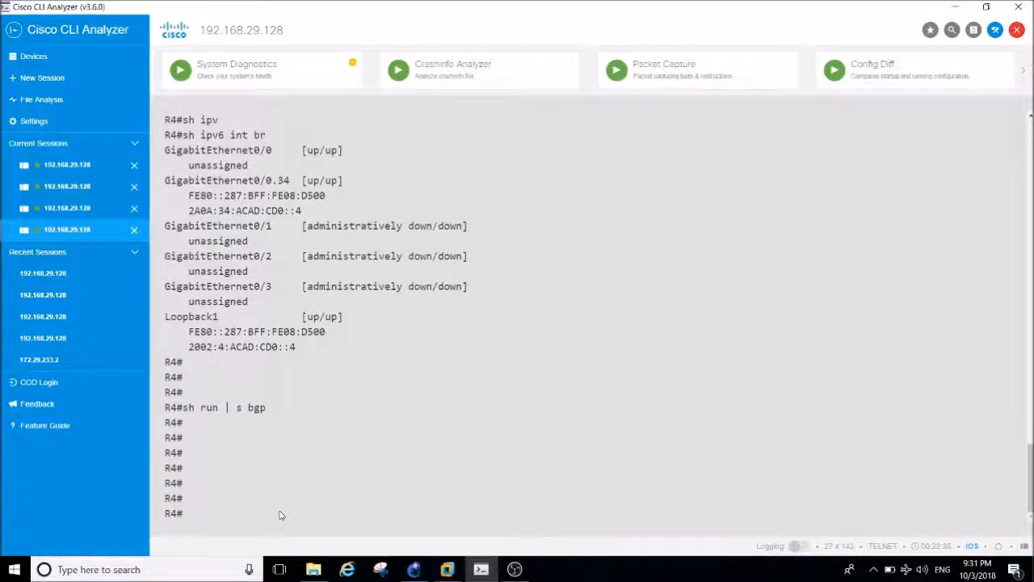
Check R4's running configuration for any routing protocol with sh run | s router.
{"action": "type", "text": "sh run | s router"}
{"action": "key", "text": "Return"}
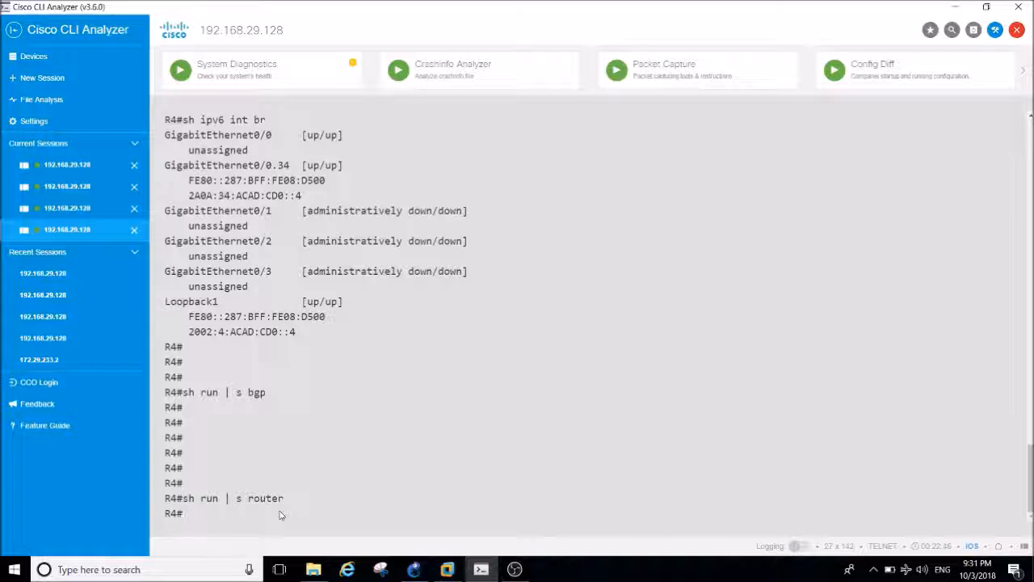
{"action": "key", "text": "Return"}
{"action": "key", "text": "Return"}
{"action": "key", "text": "Return"}
{"action": "key", "text": "Return"}
{"action": "key", "text": "Return"}
{"action": "key", "text": "Return"}
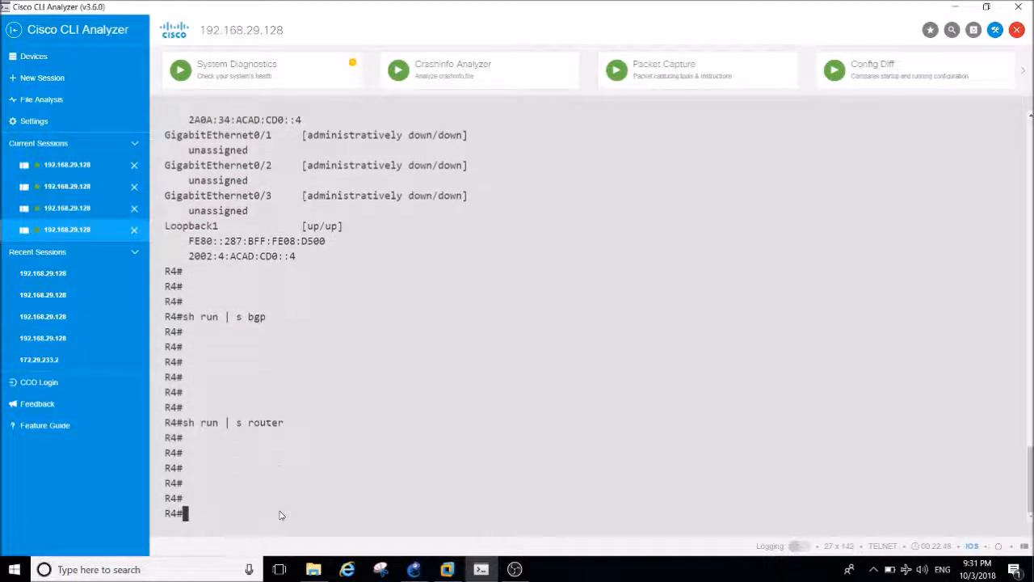
{"action": "key", "text": "Return"}
{"action": "key", "text": "Return"}
{"action": "key", "text": "Return"}
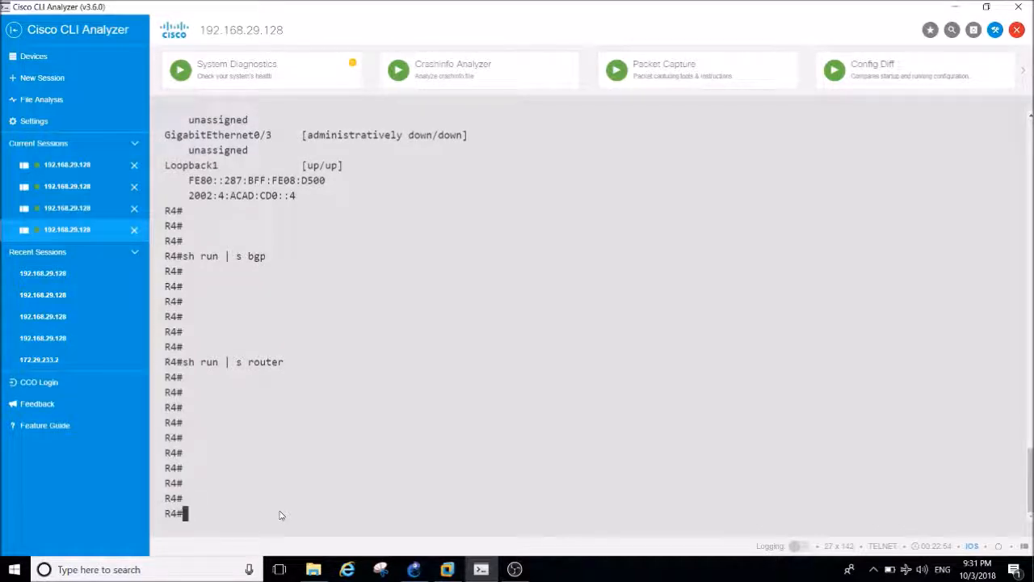
Enter global configuration mode on R4 and create the IPv6 OSPF routing process 1.
{"action": "type", "text": "conf t"}
{"action": "key", "text": "Return"}
{"action": "key", "text": "Return"}
{"action": "key", "text": "Return"}
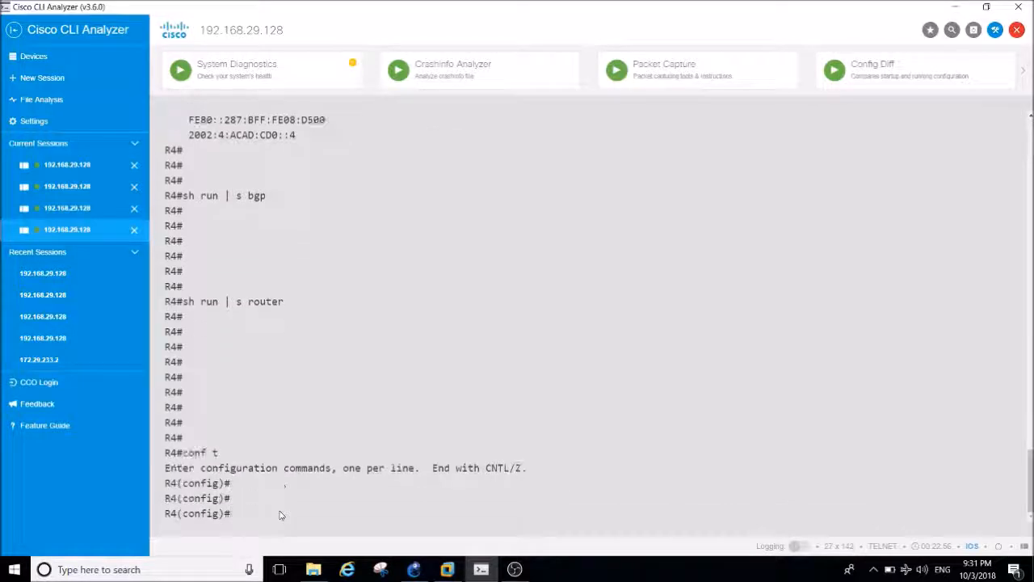
{"action": "type", "text": "ipv"}
{"action": "key", "text": "Tab"}
{"action": "type", "text": "ro"}
{"action": "key", "text": "Tab"}
{"action": "type", "text": "ute"}
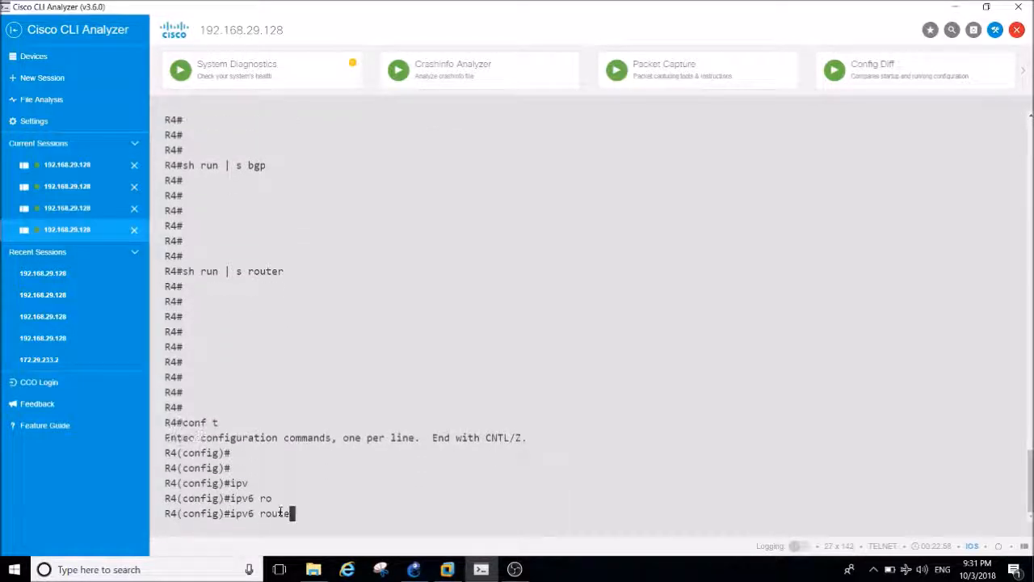
{"action": "type", "text": "r os"}
{"action": "key", "text": "Tab"}
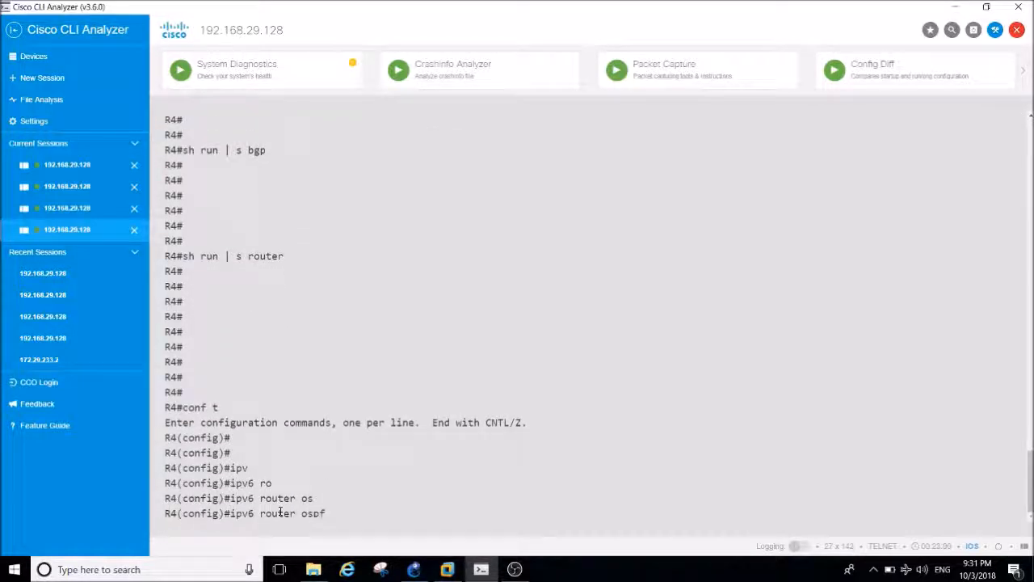
{"action": "type", "text": "1"}
{"action": "key", "text": "Return"}
Set the router ID of R4's IPv6 OSPF process to 4.4.4.4.
{"action": "type", "text": "rou"}
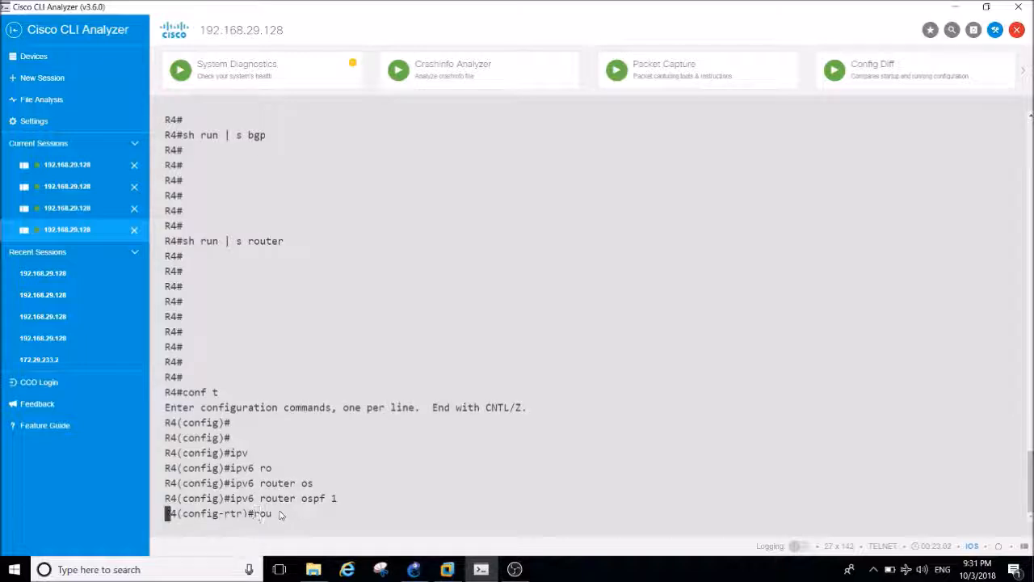
{"action": "key", "text": "Tab"}
{"action": "type", "text": "4.4.4.4"}
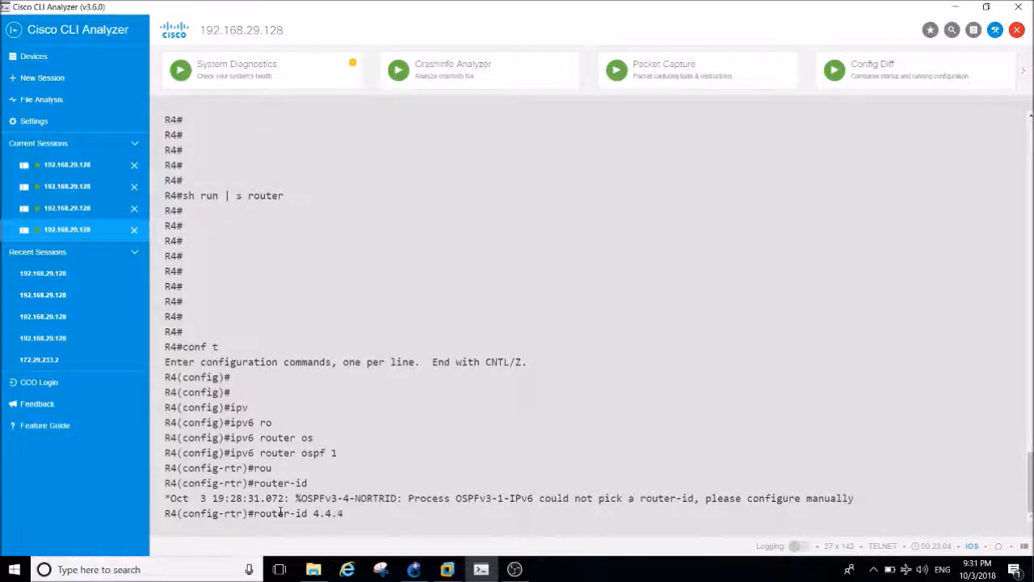
{"action": "key", "text": "Return"}
Enable log-adjacency-changes for R4's OSPF process and exit to global configuration mode.
{"action": "type", "text": "log"}
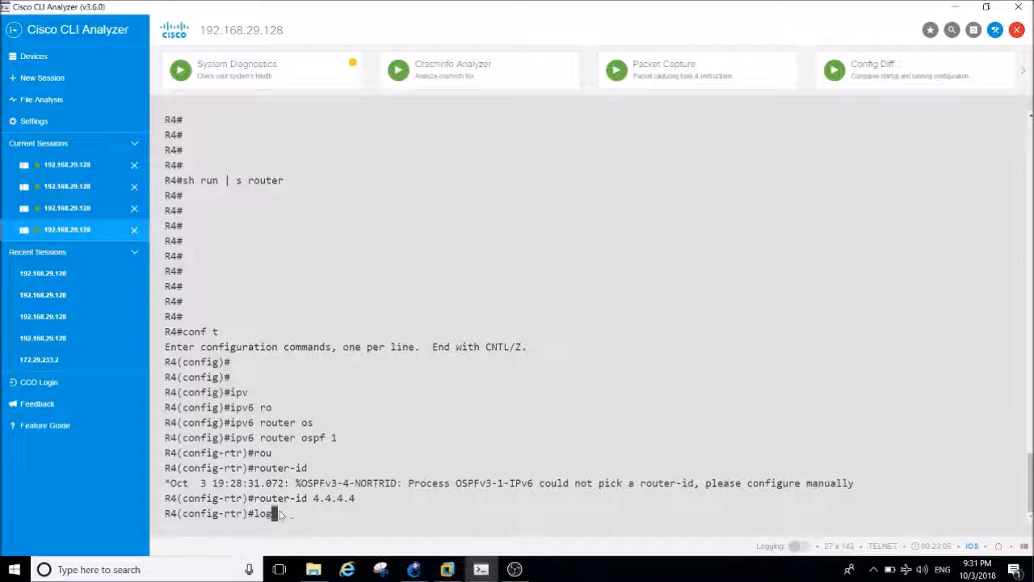
{"action": "key", "text": "Tab"}
{"action": "key", "text": "Return"}
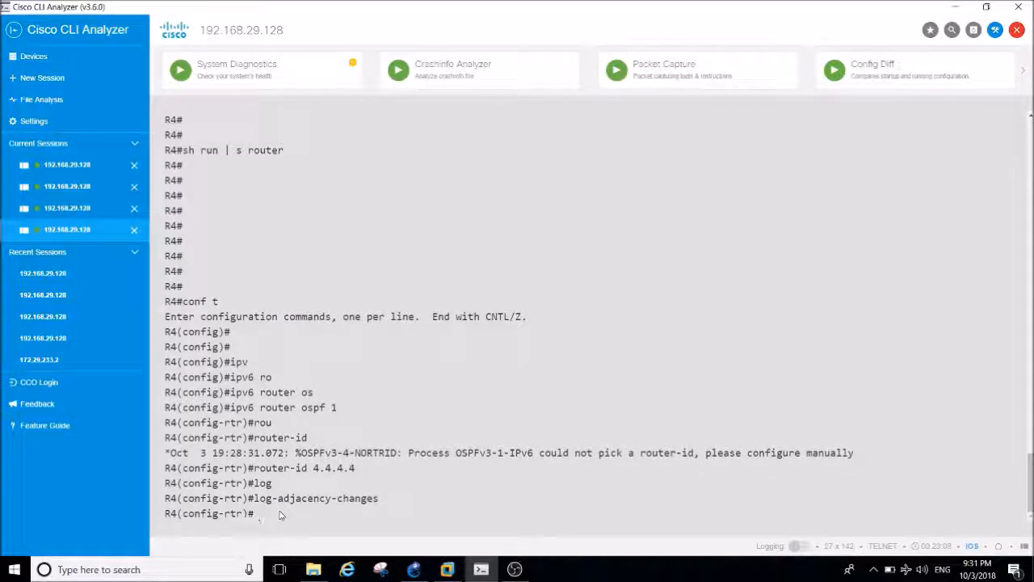
{"action": "key", "text": "Return"}
{"action": "key", "text": "Return"}
{"action": "key", "text": "Return"}
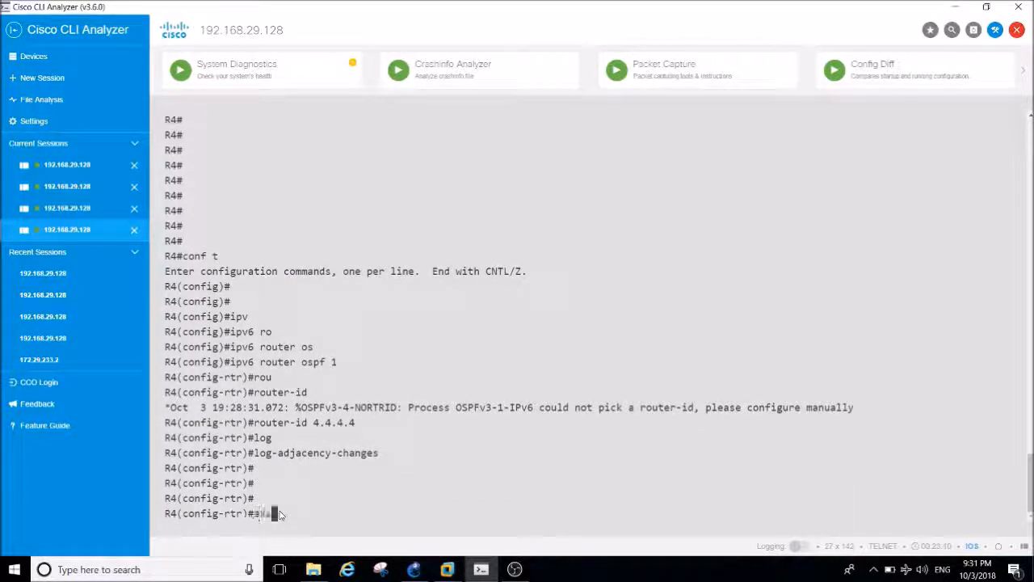
{"action": "type", "text": "exi"}
{"action": "key", "text": "Return"}
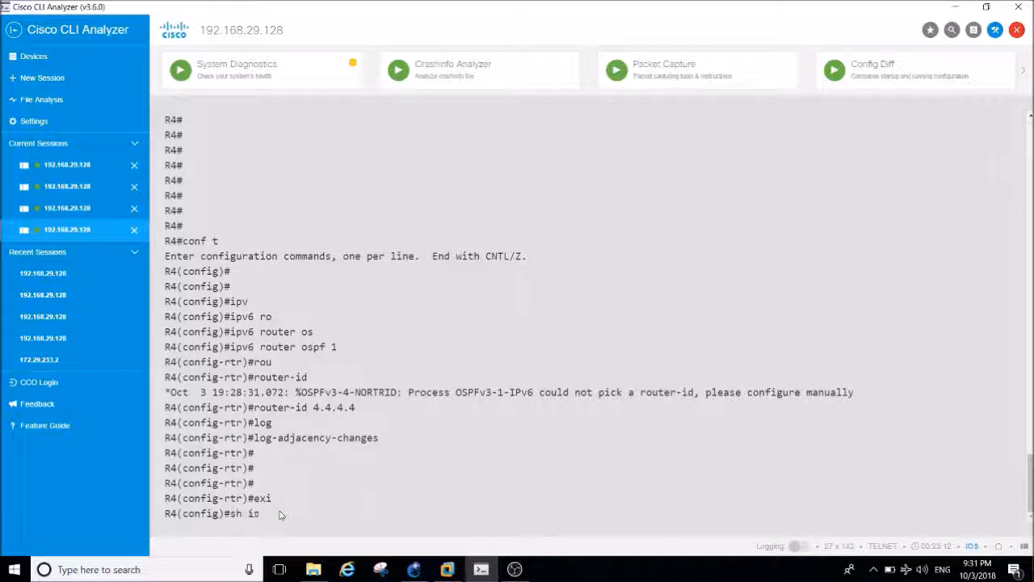
List R4's interfaces from configuration mode with do sh ip int br.
{"action": "type", "text": "sh ip int br"}
{"action": "key", "text": "Return"}
{"action": "type", "text": "do sh ip int br"}
{"action": "key", "text": "Return"}
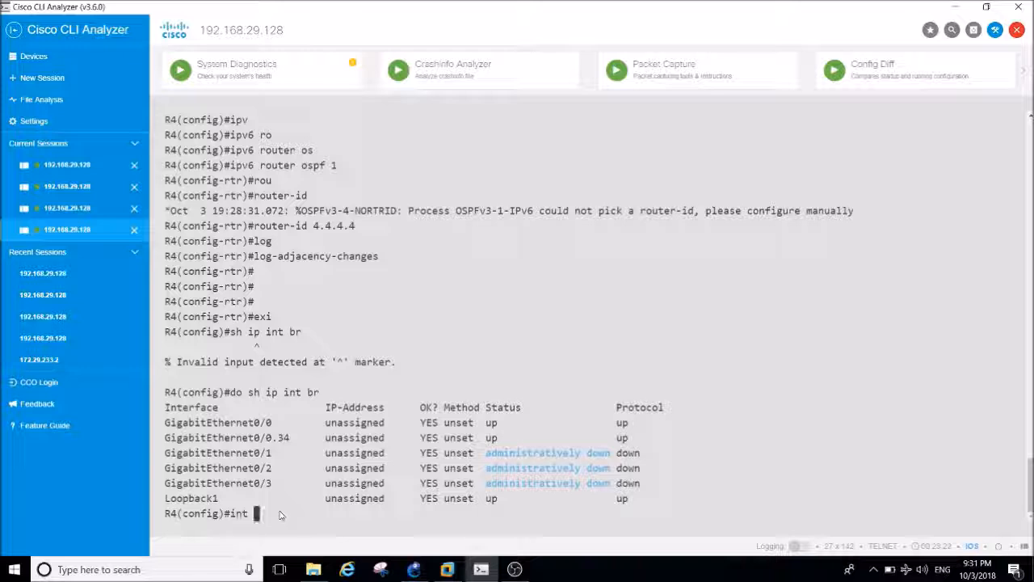
Enter configuration mode for subinterface GigabitEthernet 0/0.34 on R4.
{"action": "type", "text": "int gi"}
{"action": "key", "text": "Tab"}
{"action": "type", "text": "0/0 "}
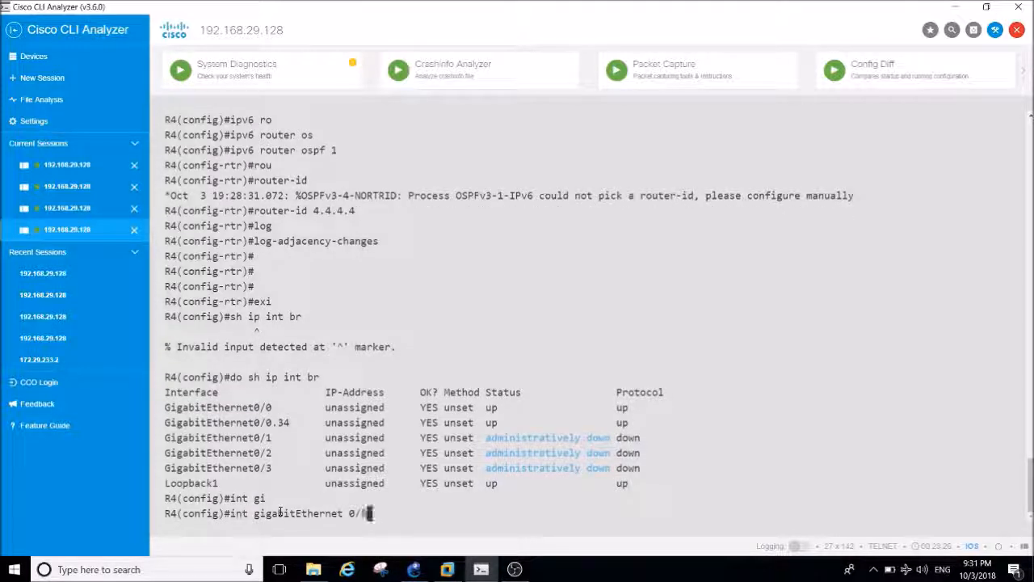
{"action": "type", "text": ".34"}
{"action": "key", "text": "Return"}
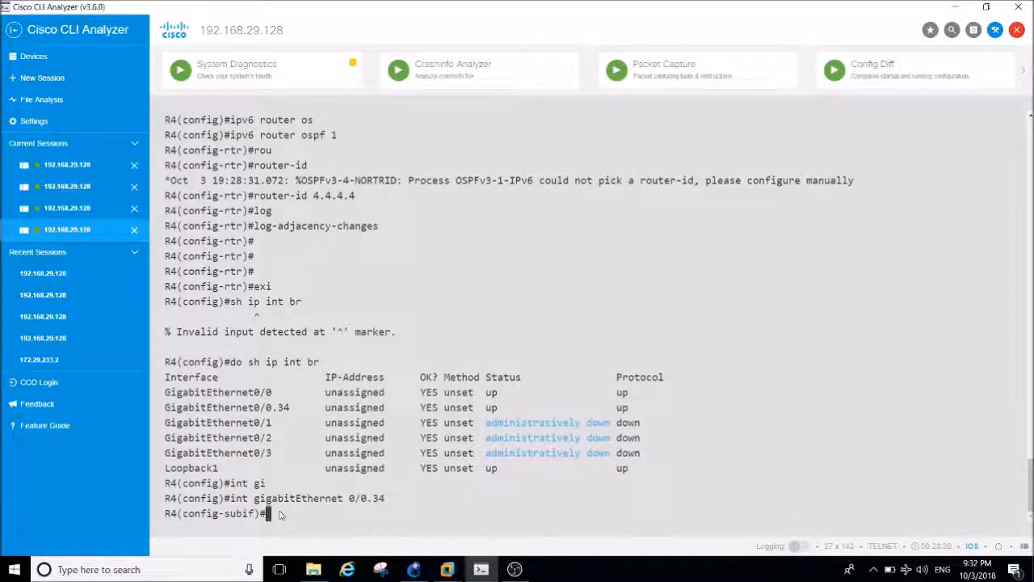
Begin the ipv6 ospf 1 area command on R4's subinterface, leaving the area number open.
{"action": "type", "text": "ipv"}
{"action": "key", "text": "Tab"}
{"action": "type", "text": "os"}
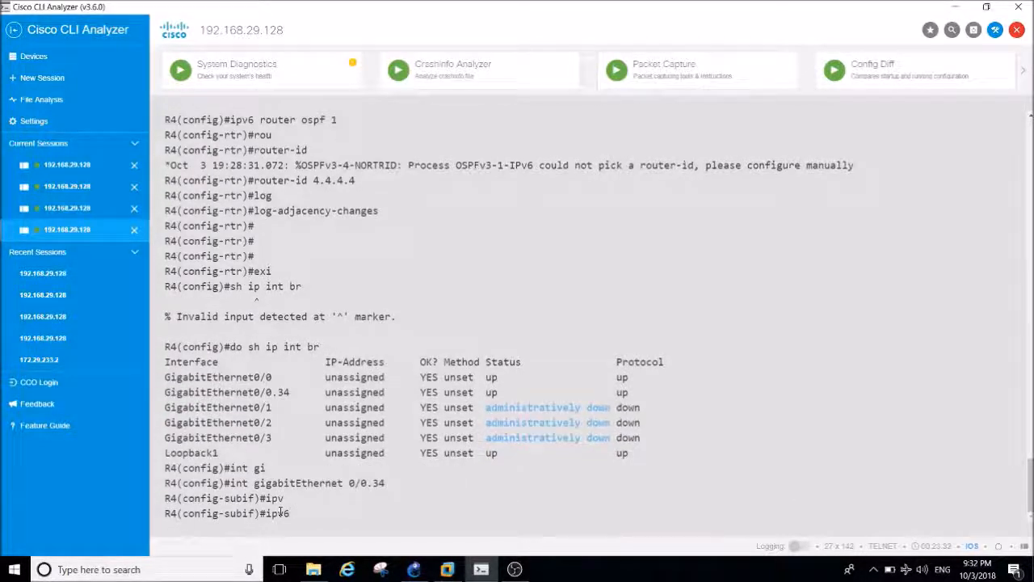
{"action": "key", "text": "Tab"}
{"action": "type", "text": "1 ar"}
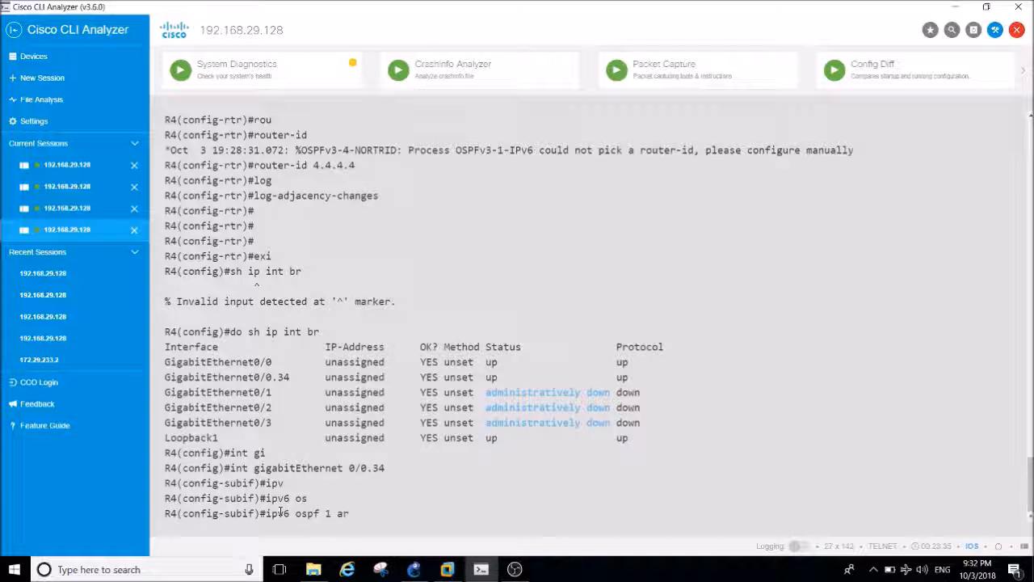
{"action": "key", "text": "Tab"}
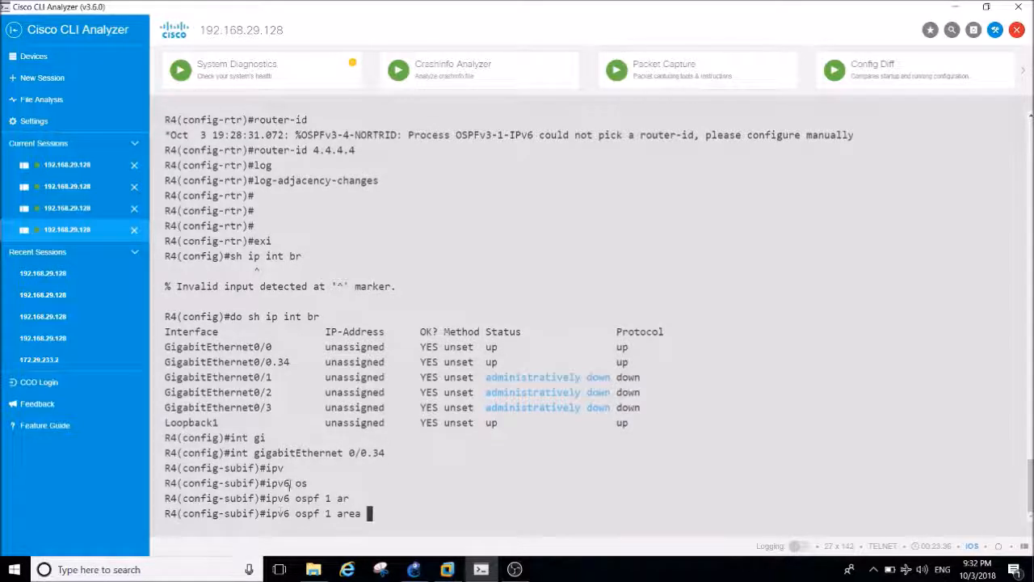
Switch to the R3 console session and bring up fresh prompt lines.
{"action": "left_click", "coordinate": [67, 208]}
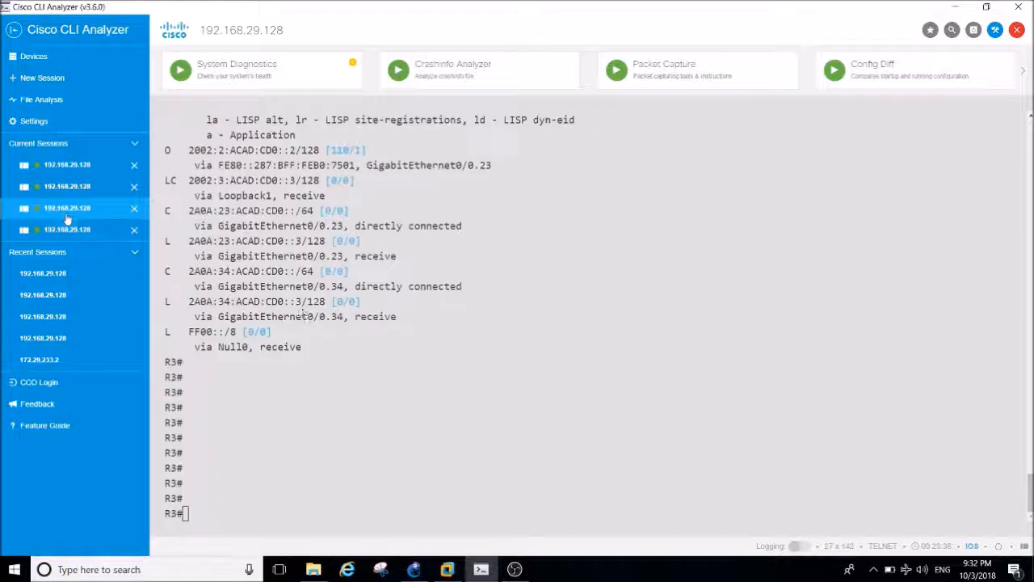
{"action": "key", "text": "Return"}
{"action": "key", "text": "Return"}
{"action": "key", "text": "Return"}
{"action": "type", "text": "s"}
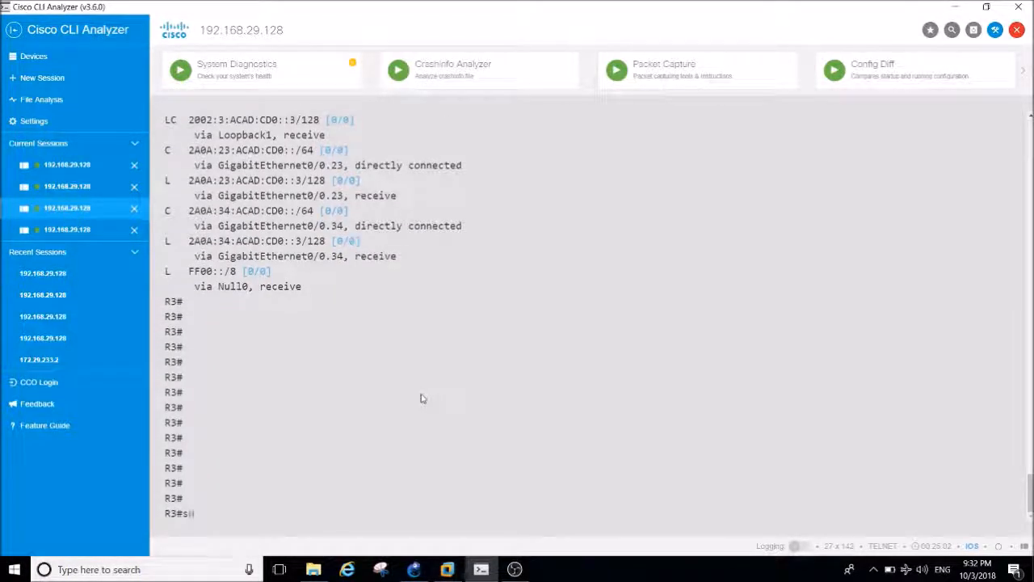
{"action": "type", "text": "h run | "}
{"action": "type", "text": "s"}
{"action": "key", "text": "BackSpace"}
{"action": "key", "text": "BackSpace"}
{"action": "key", "text": "BackSpace"}
List R3's interfaces with sh ip int br.
{"action": "key", "text": "BackSpace"}
{"action": "key", "text": "BackSpace"}
{"action": "key", "text": "BackSpace"}
{"action": "key", "text": "BackSpace"}
{"action": "key", "text": "BackSpace"}
{"action": "key", "text": "BackSpace"}
{"action": "key", "text": "BackSpace"}
{"action": "type", "text": "sh ip int b"}
{"action": "key", "text": "BackSpace"}
{"action": "type", "text": "br"}
{"action": "key", "text": "Return"}
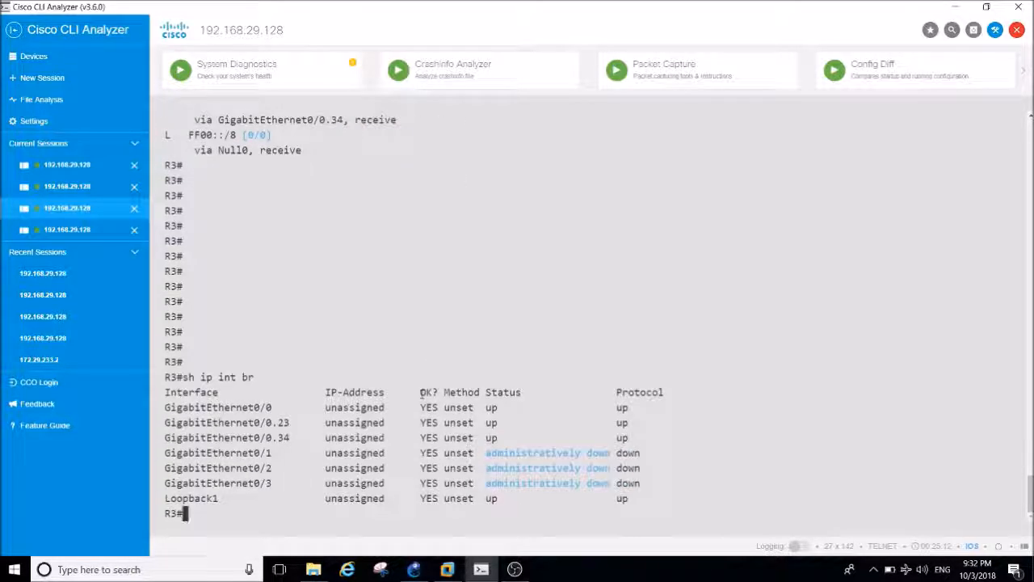
Display the running configuration of R3's subinterface GigabitEthernet 0/0.23.
{"action": "type", "text": "sh run |"}
{"action": "type", "text": " s"}
{"action": "type", "text": "int gi"}
{"action": "key", "text": "Tab"}
{"action": "type", "text": "0/0.23"}
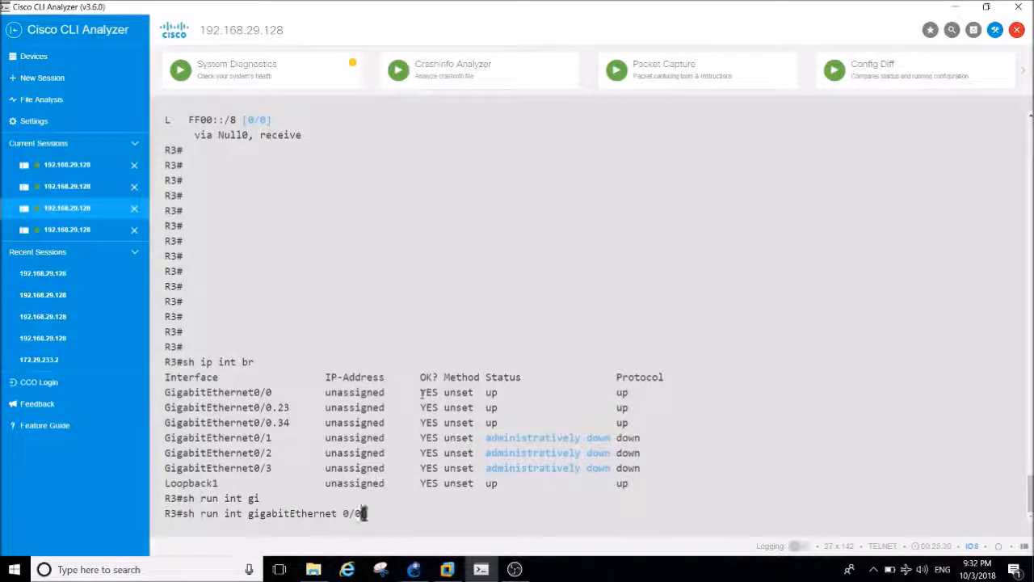
{"action": "key", "text": "Return"}
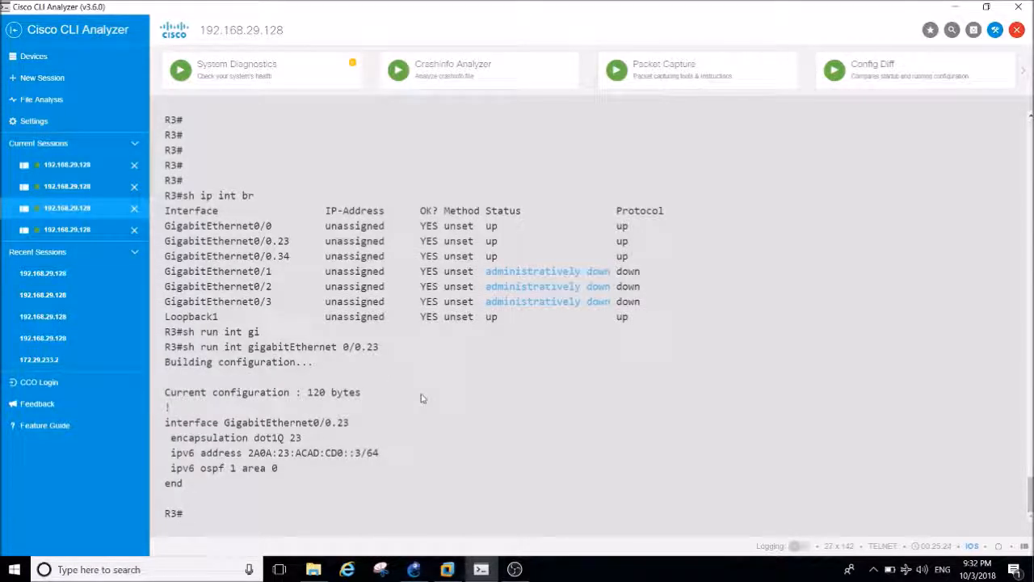
Return to R4's session, complete the pending OSPF command with area 0, and exit the subinterface configuration.
{"action": "left_click", "coordinate": [81, 231]}
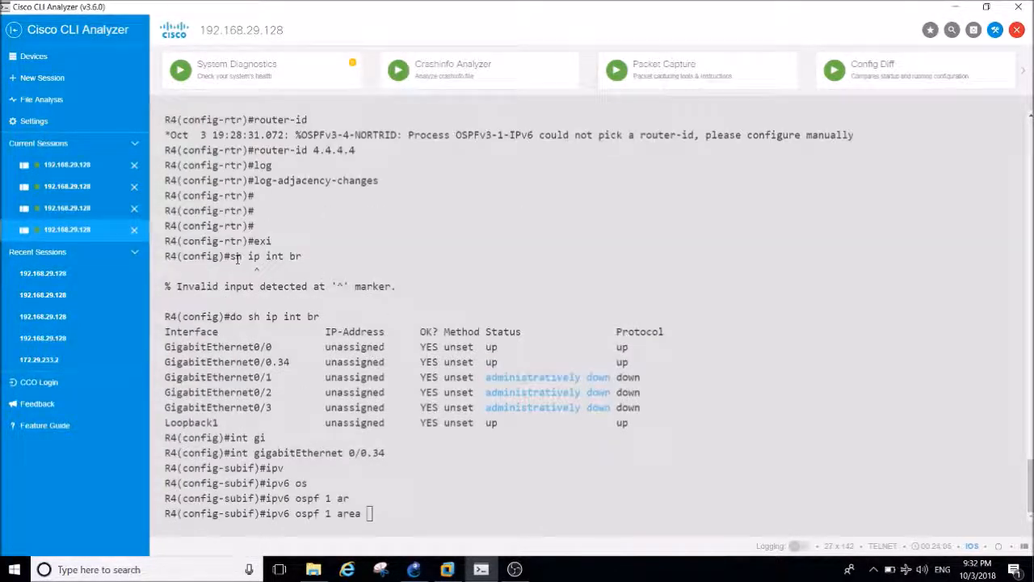
{"action": "type", "text": "0"}
{"action": "key", "text": "Return"}
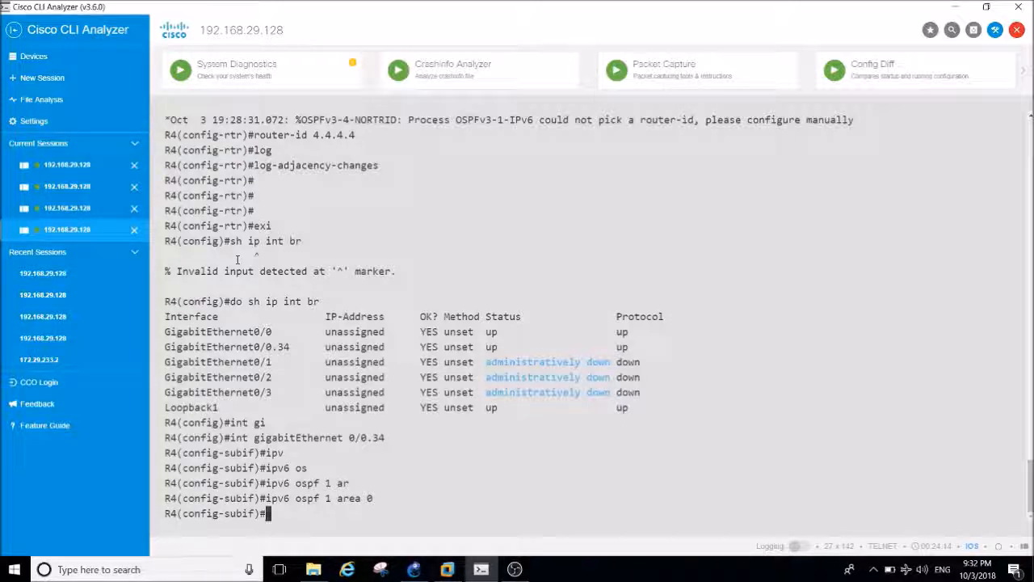
{"action": "type", "text": "exit"}
{"action": "key", "text": "Return"}
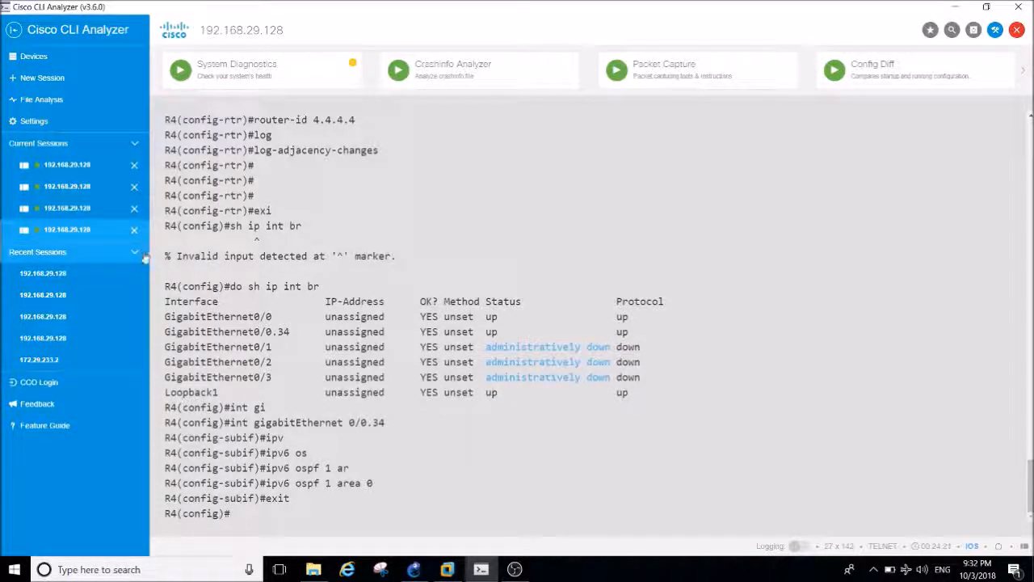
Switch to R3's session and display the running configuration of subinterface GigabitEthernet 0/0.34.
{"action": "left_click", "coordinate": [88, 212]}
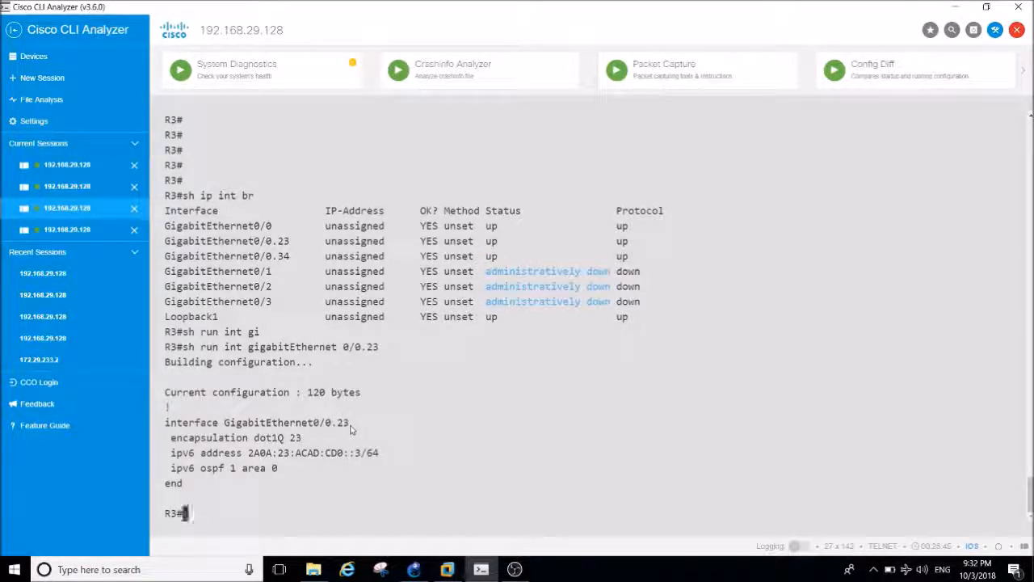
{"action": "key", "text": "Up"}
{"action": "key", "text": "BackSpace"}
{"action": "key", "text": "BackSpace"}
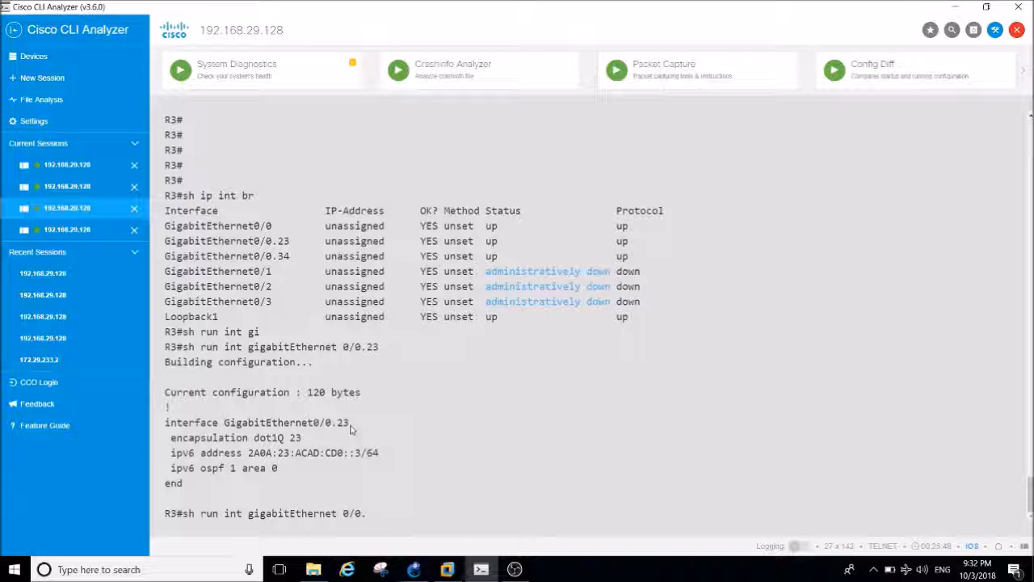
{"action": "type", "text": "34"}
{"action": "key", "text": "Return"}
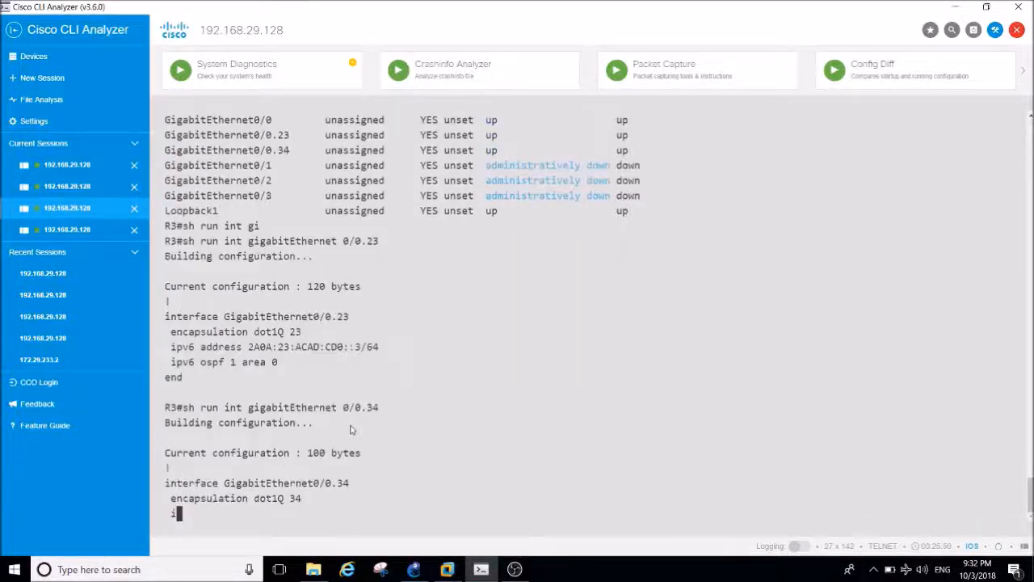
Enter global configuration mode on R3 and open subinterface GigabitEthernet0/0.34 for configuration.
{"action": "type", "text": "conf t"}
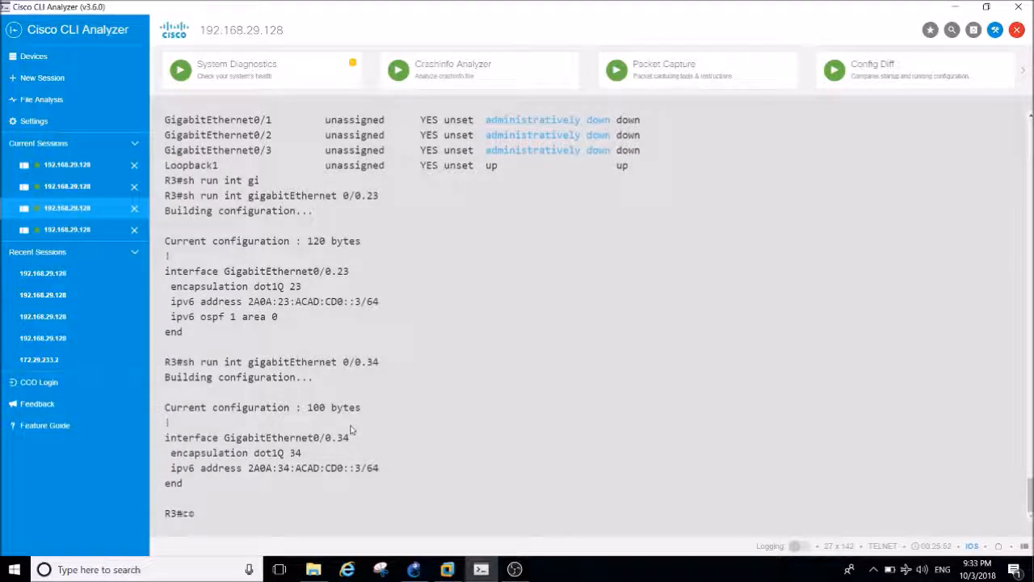
{"action": "key", "text": "Return"}
{"action": "key", "text": "Return"}
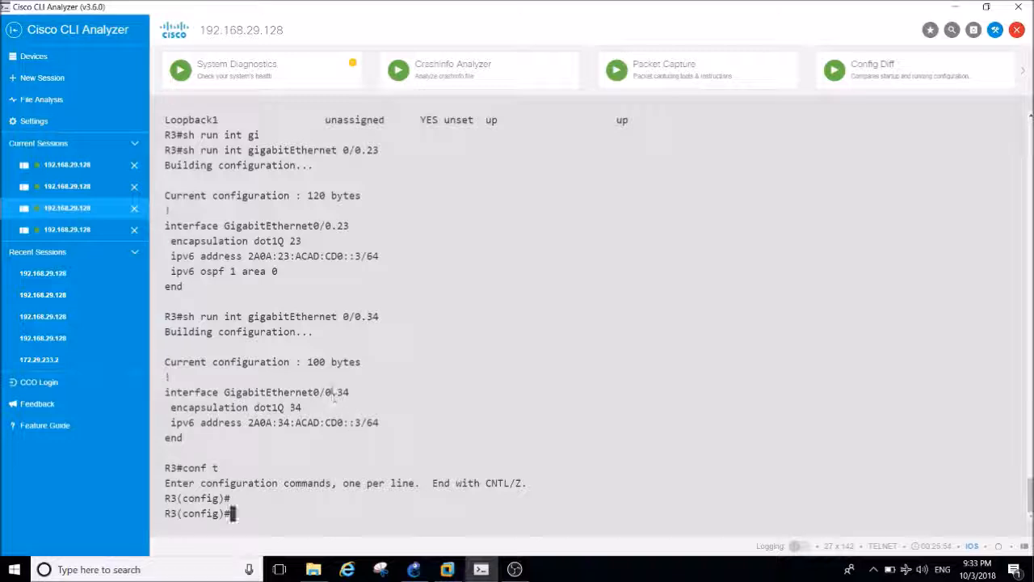
{"action": "triple_click", "coordinate": [332, 392]}
{"action": "right_click", "coordinate": [331, 392]}
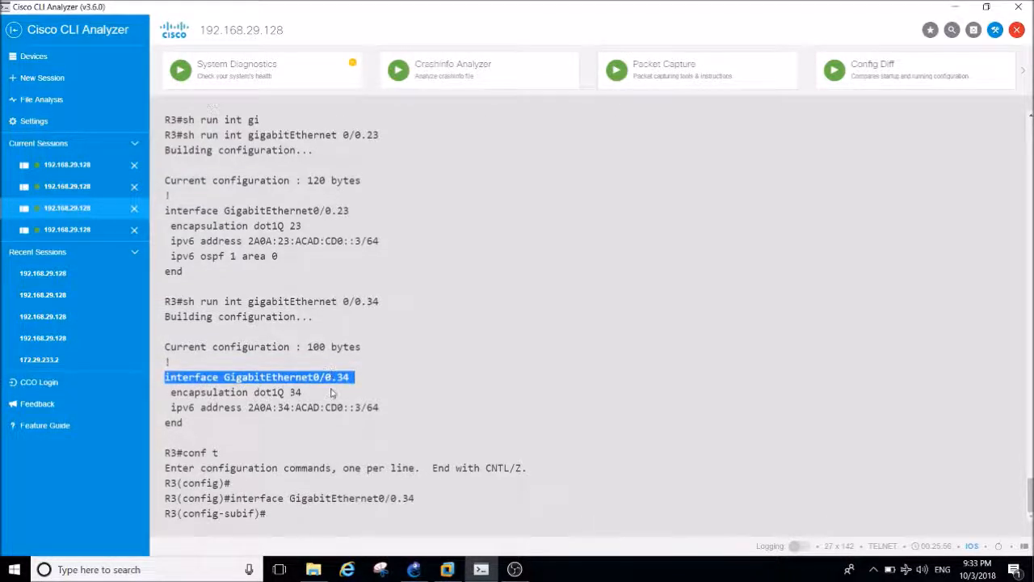
Assign R3's subinterface to IPv6 OSPF process 1 in area 0 with ipv6 ospf 1 area 0.
{"action": "type", "text": "ipv6 os"}
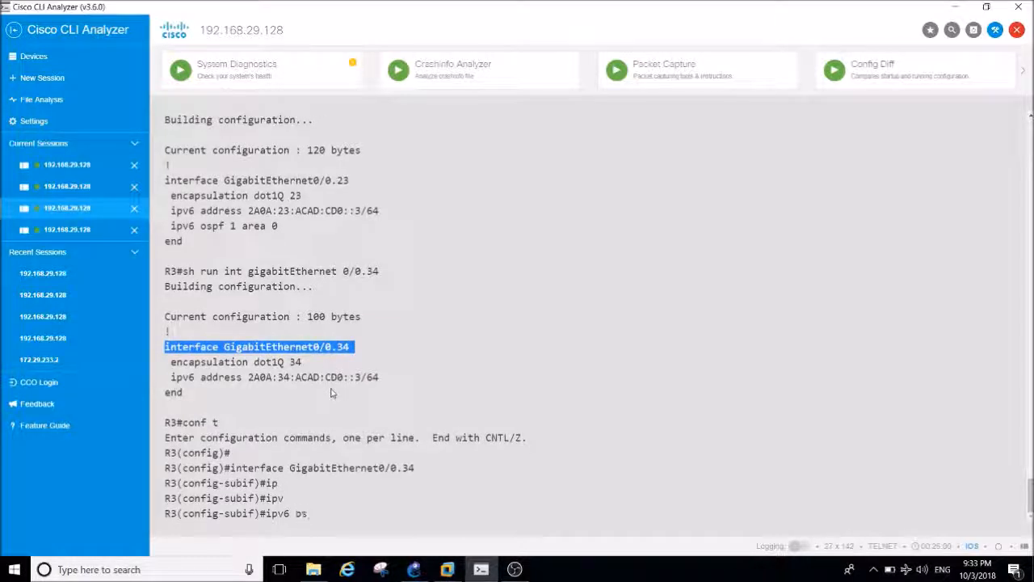
{"action": "type", "text": "pf 1 ar"}
{"action": "key", "text": "Tab"}
{"action": "type", "text": "0"}
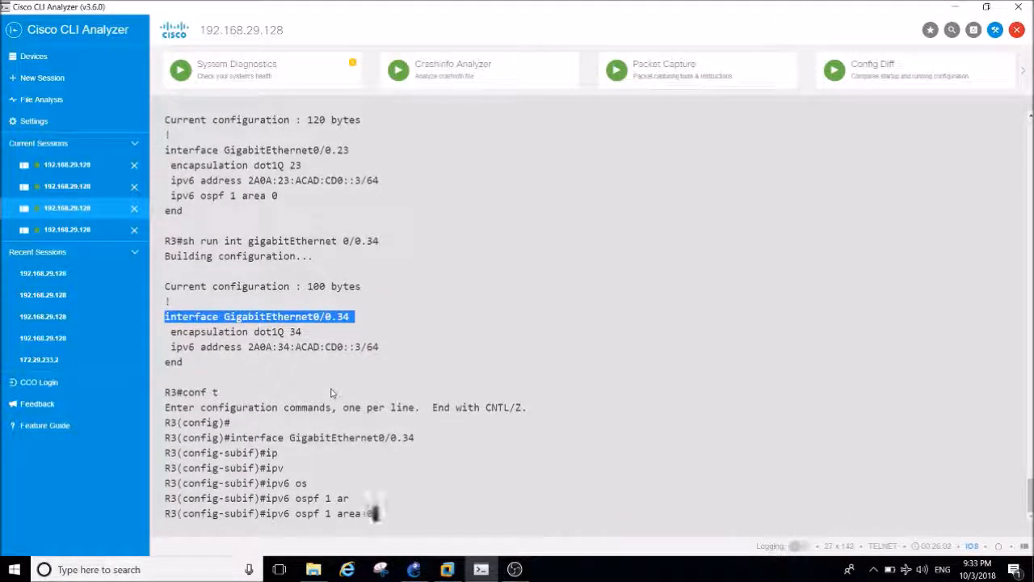
{"action": "key", "text": "Return"}
{"action": "key", "text": "Return"}
{"action": "key", "text": "Return"}
{"action": "key", "text": "Return"}
{"action": "key", "text": "Return"}
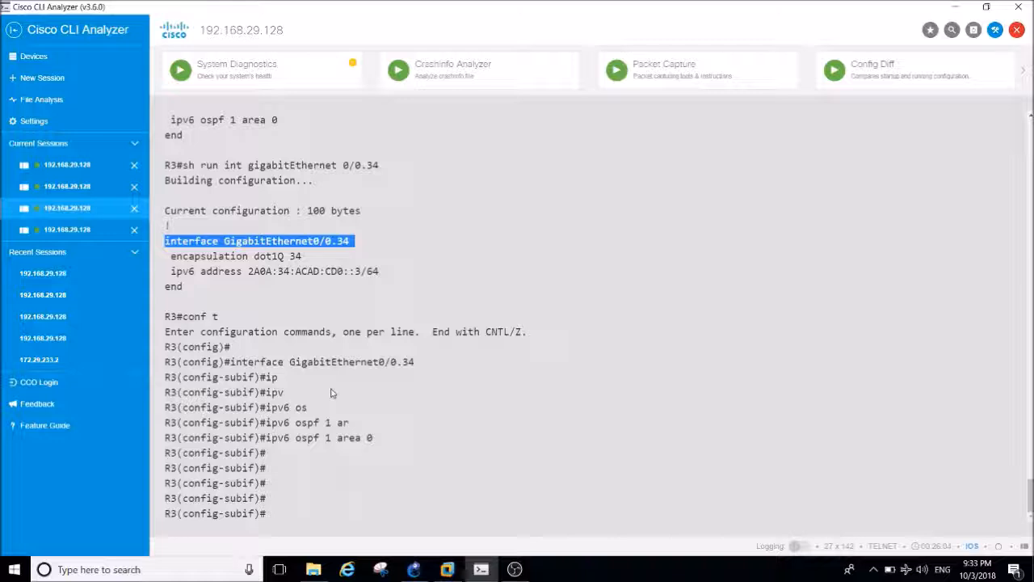
Exit R3's subinterface and global configuration modes to return to the privileged EXEC prompt.
{"action": "type", "text": "exit"}
{"action": "key", "text": "Return"}
{"action": "key", "text": "Return"}
{"action": "key", "text": "Return"}
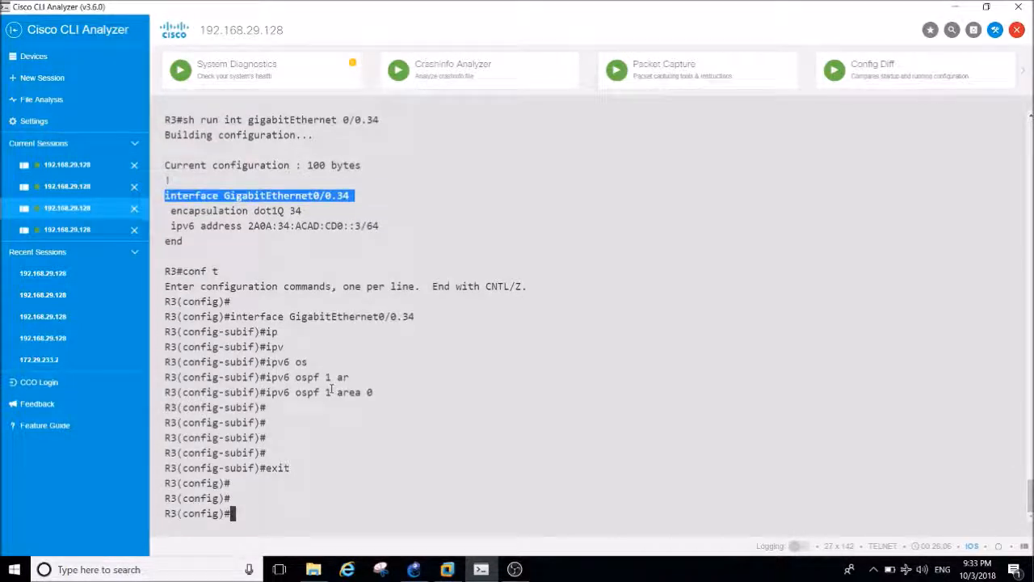
{"action": "type", "text": "exit"}
{"action": "key", "text": "Return"}
{"action": "key", "text": "Return"}
{"action": "key", "text": "Return"}
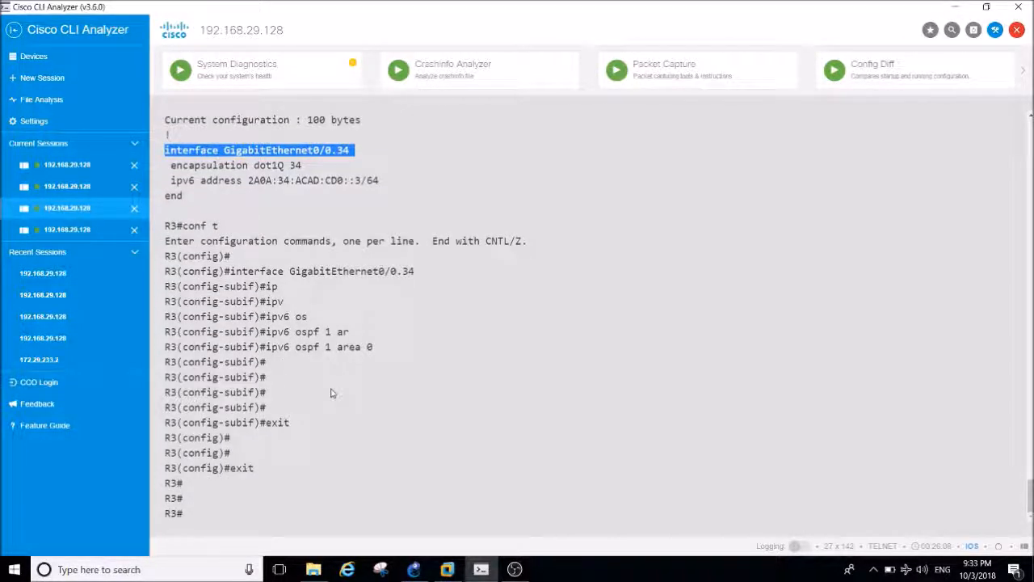
Show R3's IPv6 OSPF neighbors with sh ipv6 ospf ne.
{"action": "type", "text": "sh"}
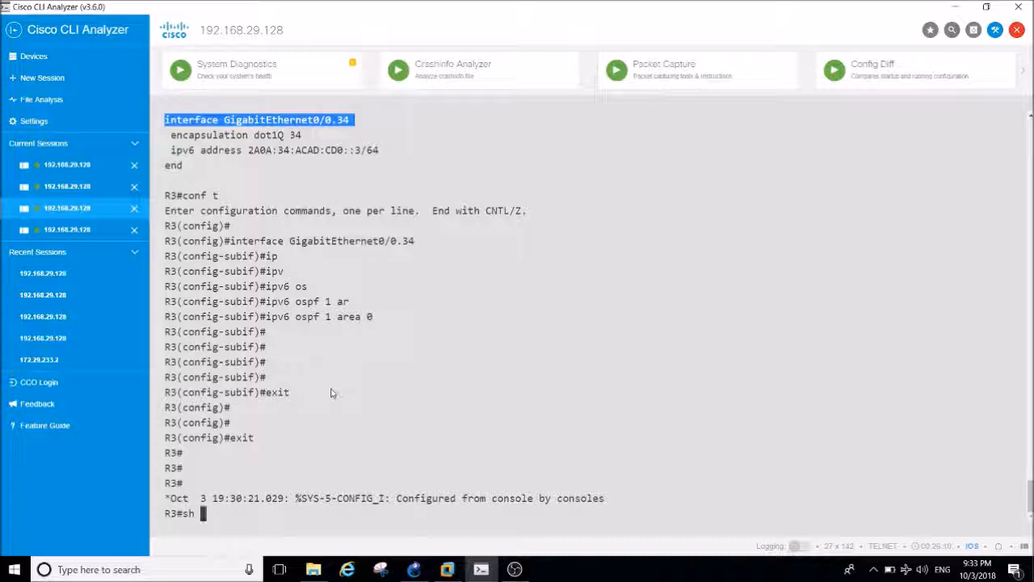
{"action": "type", "text": " ipv"}
{"action": "key", "text": "Tab"}
{"action": "type", "text": "os"}
{"action": "key", "text": "Tab"}
{"action": "type", "text": "ne"}
{"action": "key", "text": "Return"}
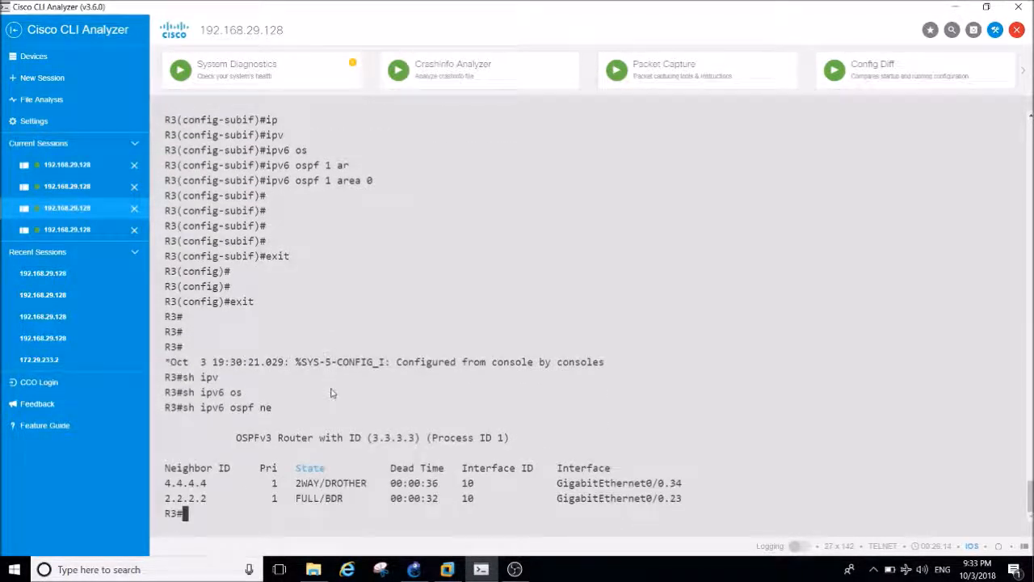
Run sh ipv6 ospf ne on R3 two more times to recheck the neighbor states.
{"action": "key", "text": "Return"}
{"action": "key", "text": "Return"}
{"action": "key", "text": "Up"}
{"action": "key", "text": "Return"}
{"action": "key", "text": "Up"}
{"action": "key", "text": "Return"}
Review the AS 234 topology diagram and objectives in GNS3, and return to Cisco CLI Analyzer.
{"action": "key", "text": "Return"}
{"action": "key", "text": "Return"}
{"action": "key", "text": "Return"}
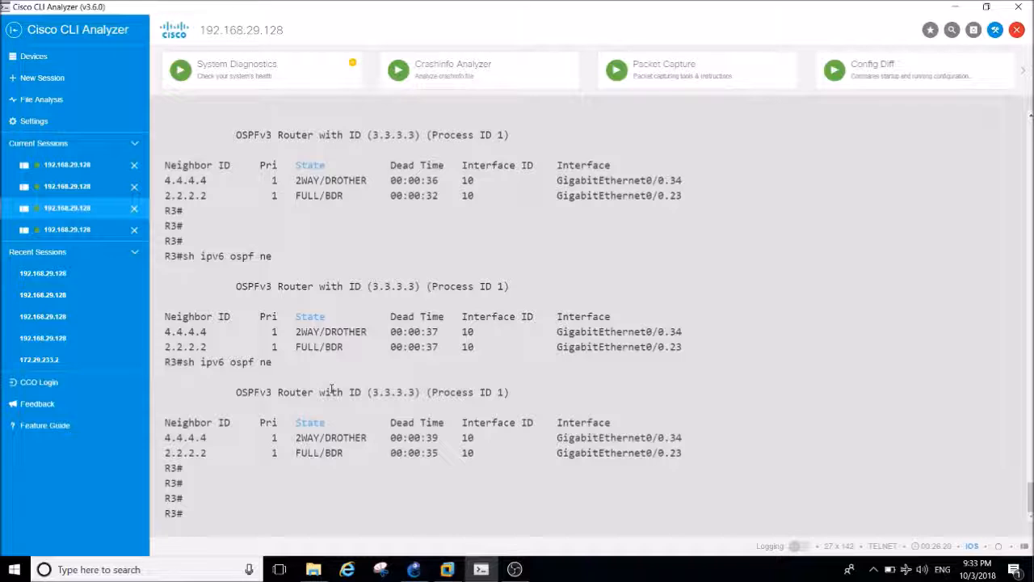
{"action": "key", "text": "Return"}
{"action": "key", "text": "Return"}
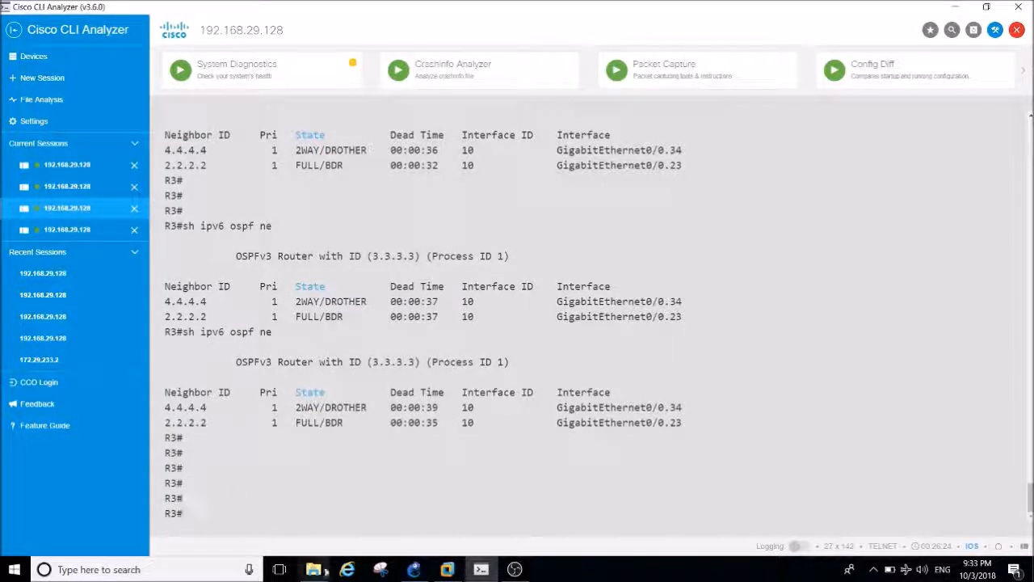
{"action": "left_click", "coordinate": [413, 569]}
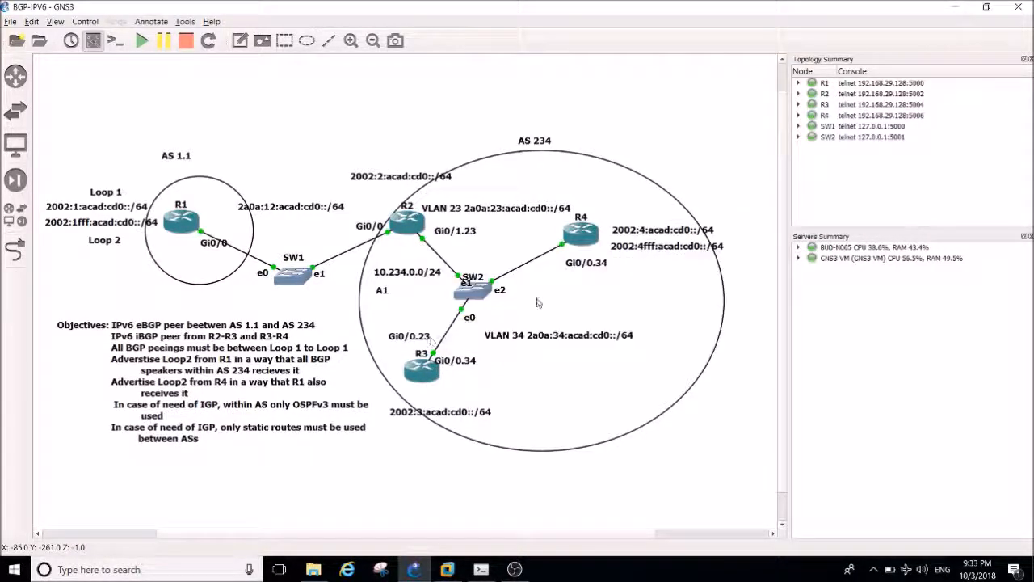
{"action": "left_click", "coordinate": [481, 569]}
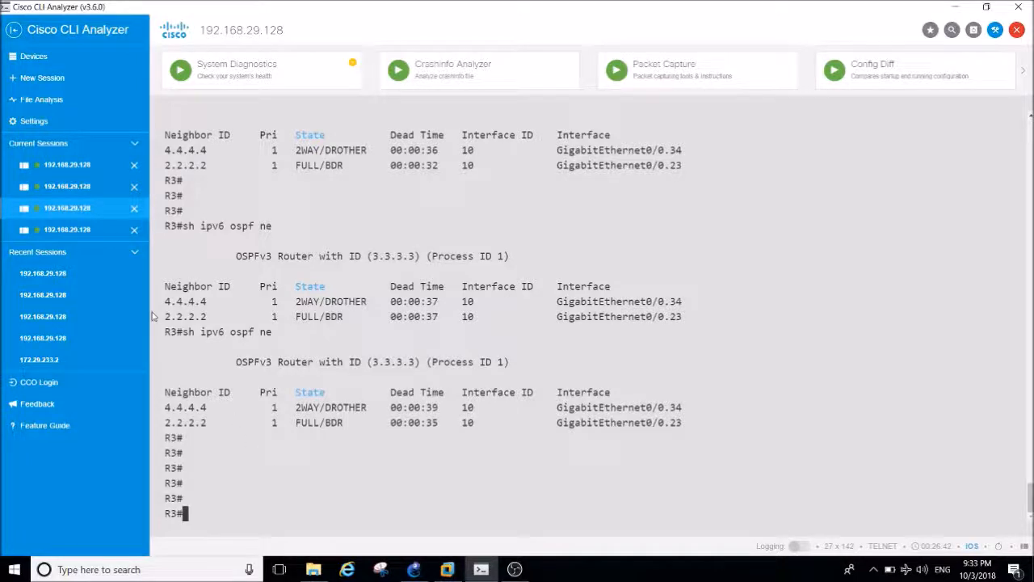
Switch to R4's session and exit global configuration mode to the privileged EXEC prompt.
{"action": "left_click", "coordinate": [80, 231]}
{"action": "key", "text": "Return"}
{"action": "key", "text": "Return"}
{"action": "key", "text": "Return"}
{"action": "type", "text": "exit"}
{"action": "key", "text": "Return"}
{"action": "key", "text": "Return"}
{"action": "key", "text": "Return"}
{"action": "key", "text": "Return"}
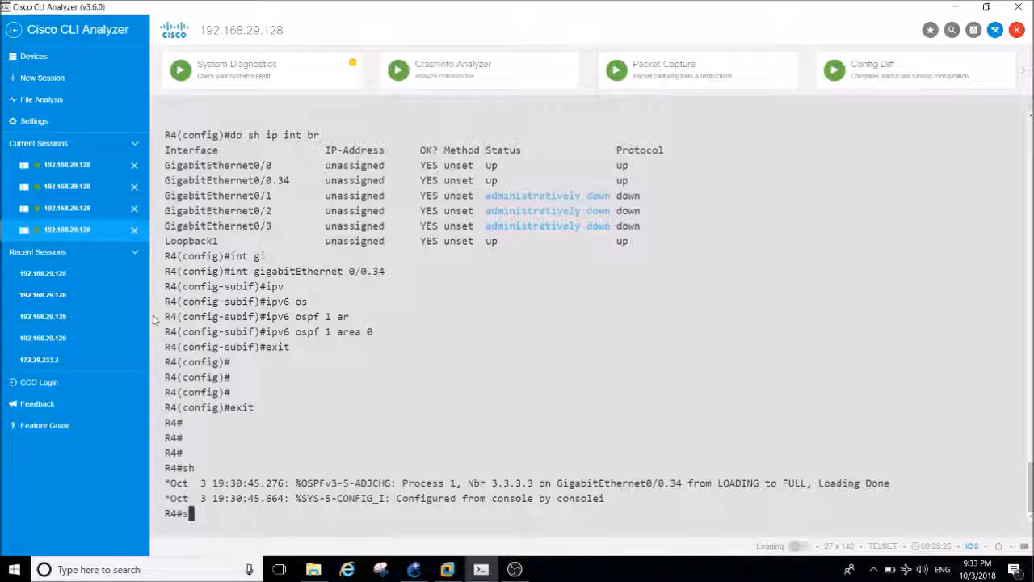
Show R4's IPv6 OSPF neighbors with sh ipv6 ospf ne.
{"action": "type", "text": "ipv"}
{"action": "key", "text": "Tab"}
{"action": "type", "text": "os"}
{"action": "key", "text": "Tab"}
{"action": "type", "text": "ne"}
{"action": "key", "text": "Return"}
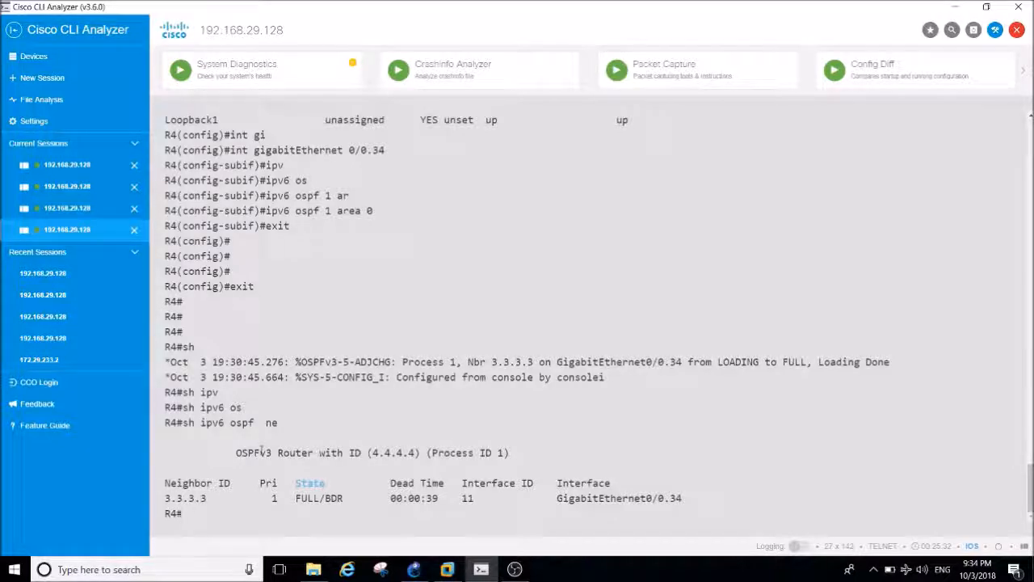
Display R4's complete IPv6 routing table with show ipv6 route.
{"action": "key", "text": "Return"}
{"action": "key", "text": "Return"}
{"action": "key", "text": "Return"}
{"action": "type", "text": "sho"}
{"action": "key", "text": "Tab"}
{"action": "type", "text": "ipv"}
{"action": "key", "text": "Tab"}
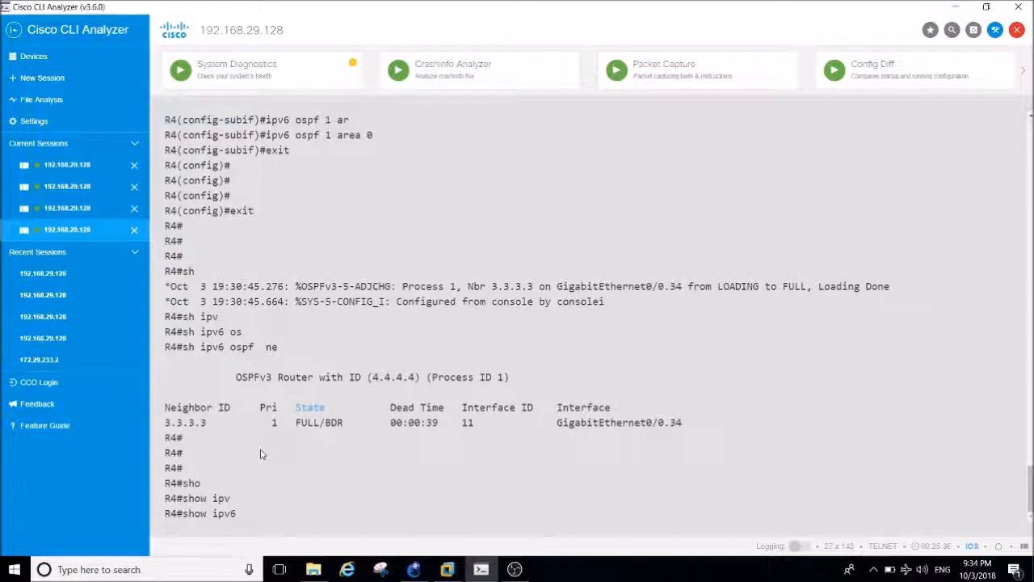
{"action": "type", "text": "os"}
{"action": "key", "text": "Tab"}
{"action": "key", "text": "BackSpace"}
{"action": "key", "text": "BackSpace"}
{"action": "key", "text": "BackSpace"}
{"action": "key", "text": "BackSpace"}
{"action": "type", "text": "rou"}
{"action": "key", "text": "Tab"}
{"action": "key", "text": "Return"}
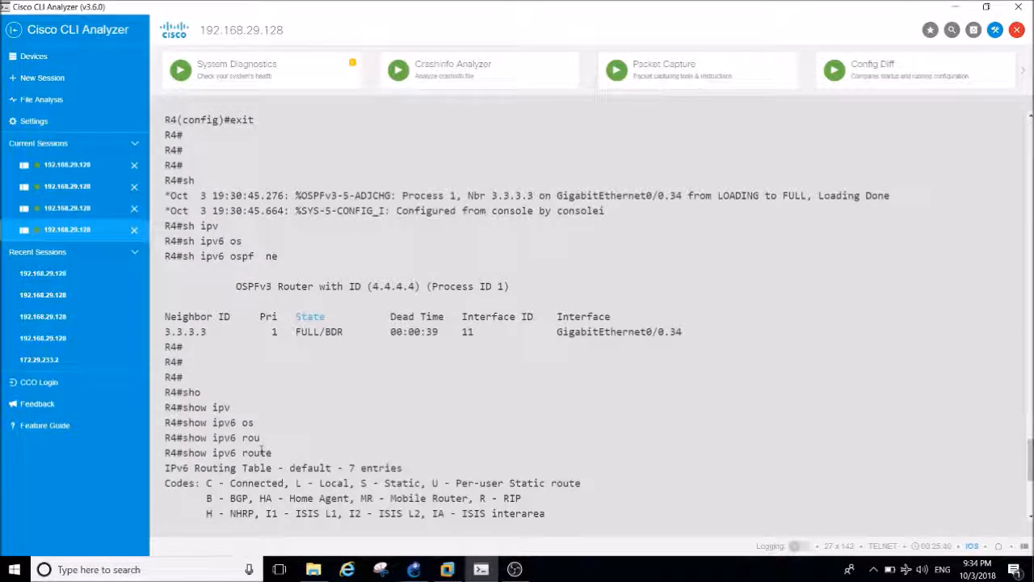
{"action": "key", "text": "space"}
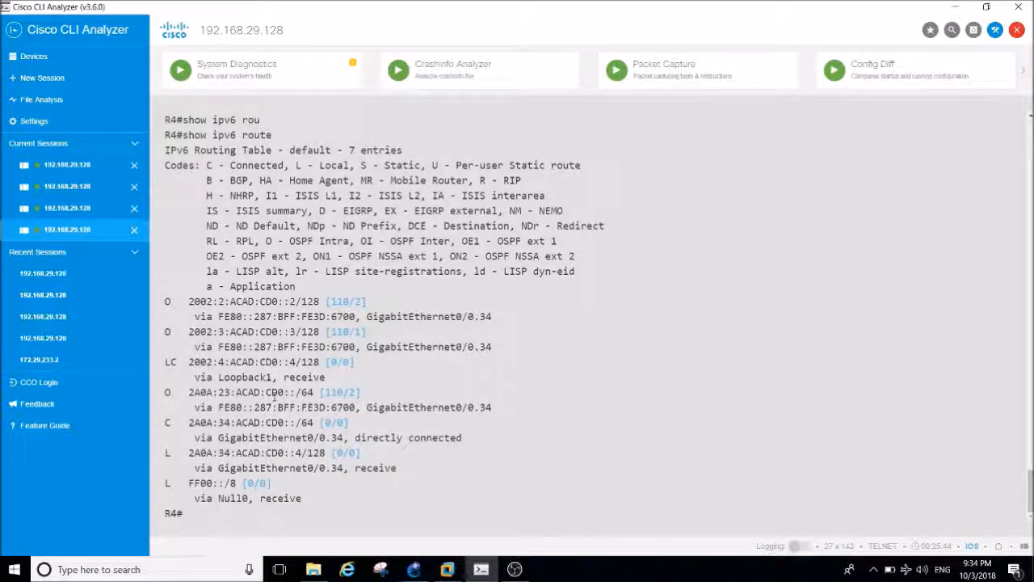
Show only R4's OSPF-learned IPv6 routes with show ipv6 route ospf.
{"action": "key", "text": "Up"}
{"action": "type", "text": "os"}
{"action": "key", "text": "Tab"}
{"action": "key", "text": "Return"}
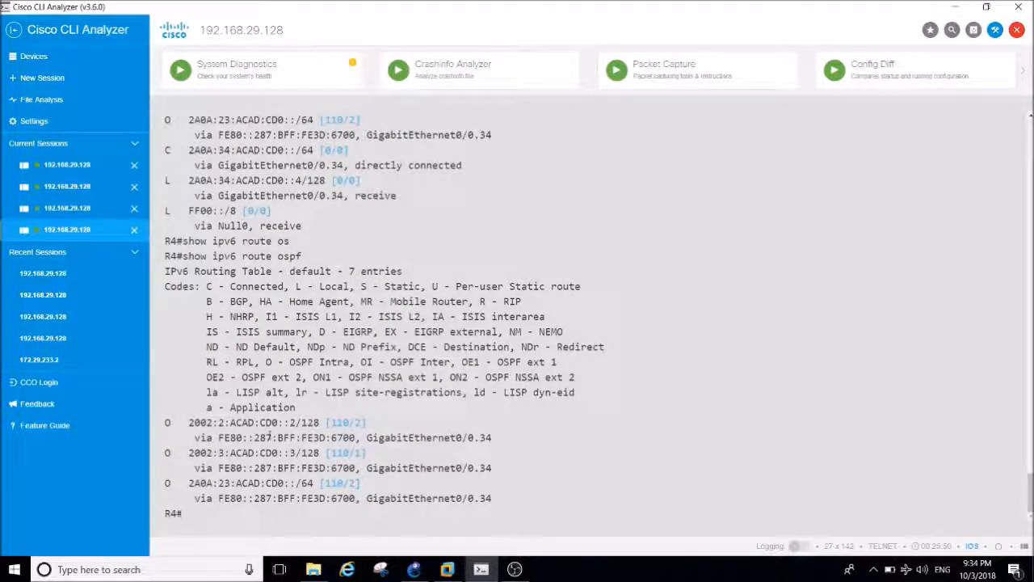
Compare R4's OSPF route entries with the loopback and VLAN 23 prefixes in the GNS3 topology, returning to Cisco CLI Analyzer.
{"action": "left_click", "coordinate": [412, 571]}
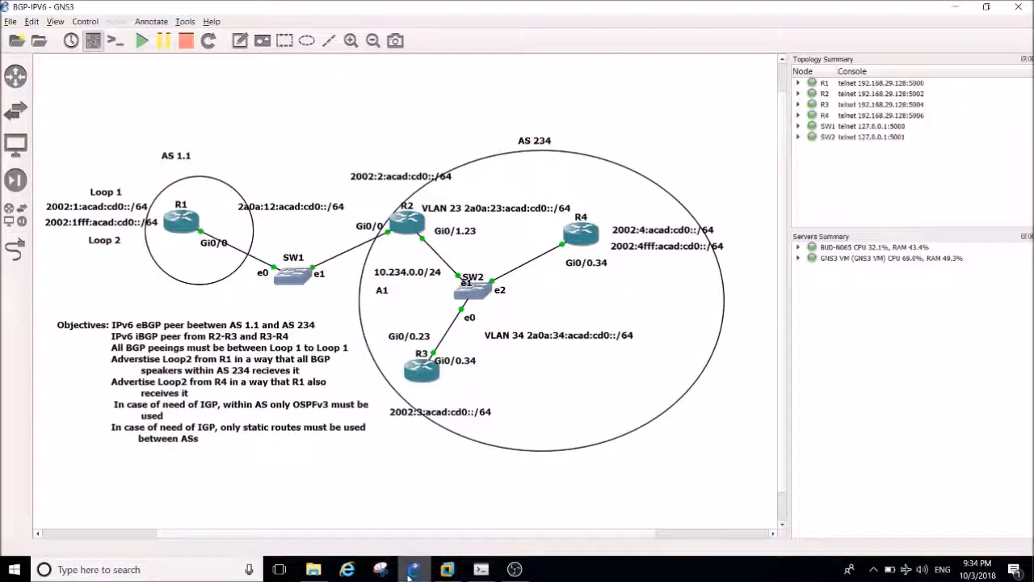
{"action": "left_click", "coordinate": [411, 571]}
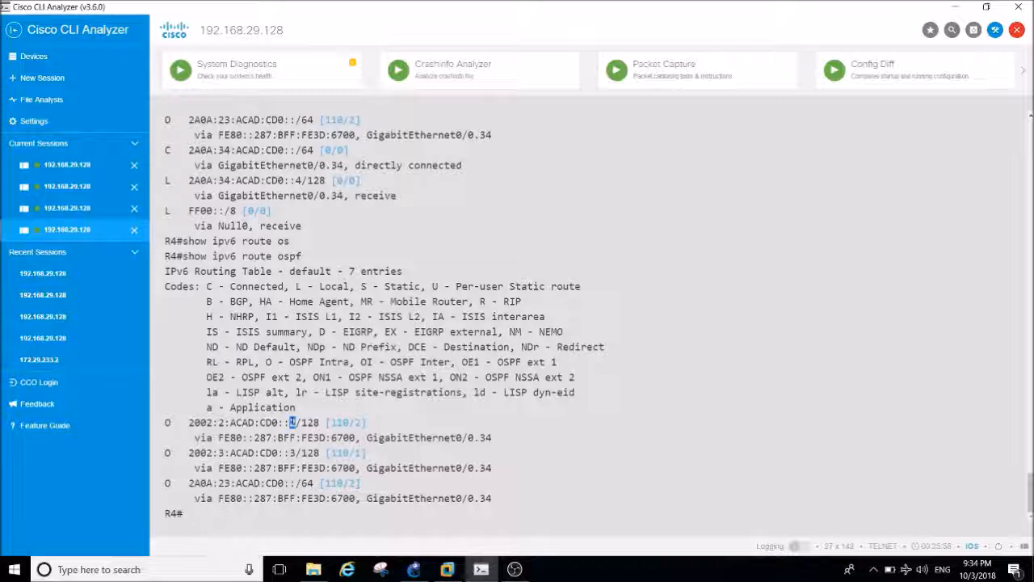
{"action": "double_click", "coordinate": [274, 452]}
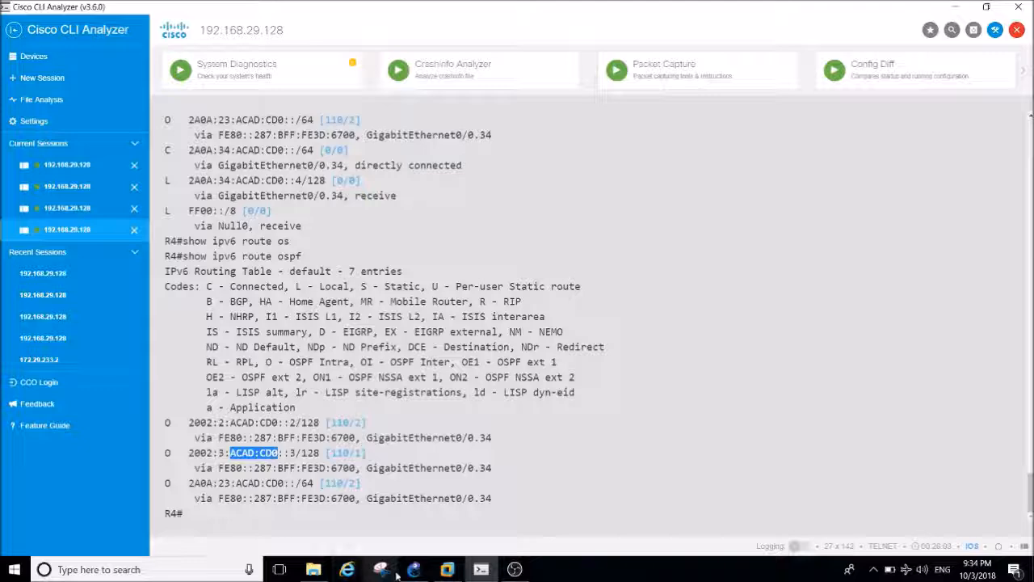
{"action": "mouse_move", "coordinate": [412, 572]}
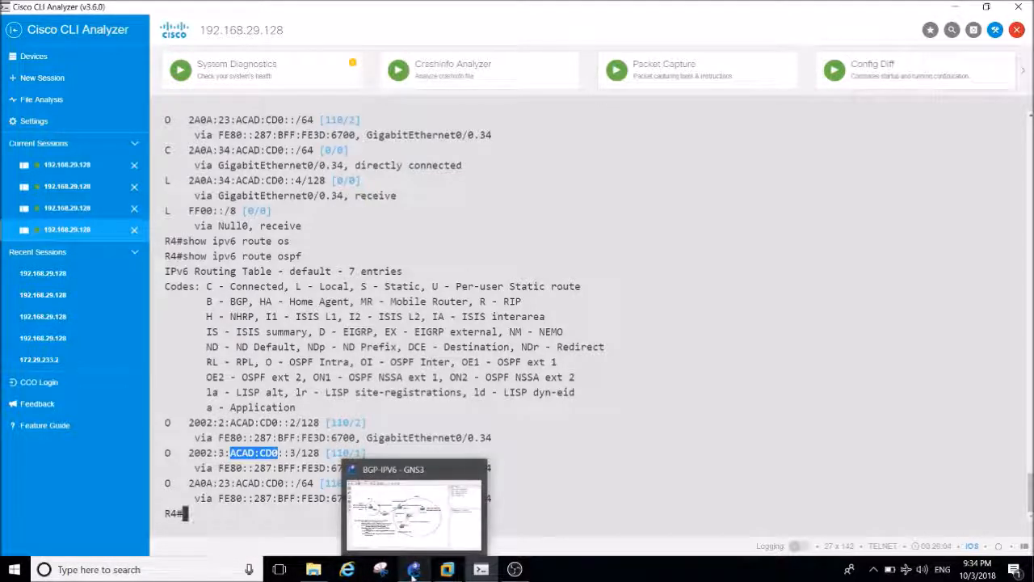
{"action": "left_click", "coordinate": [412, 572]}
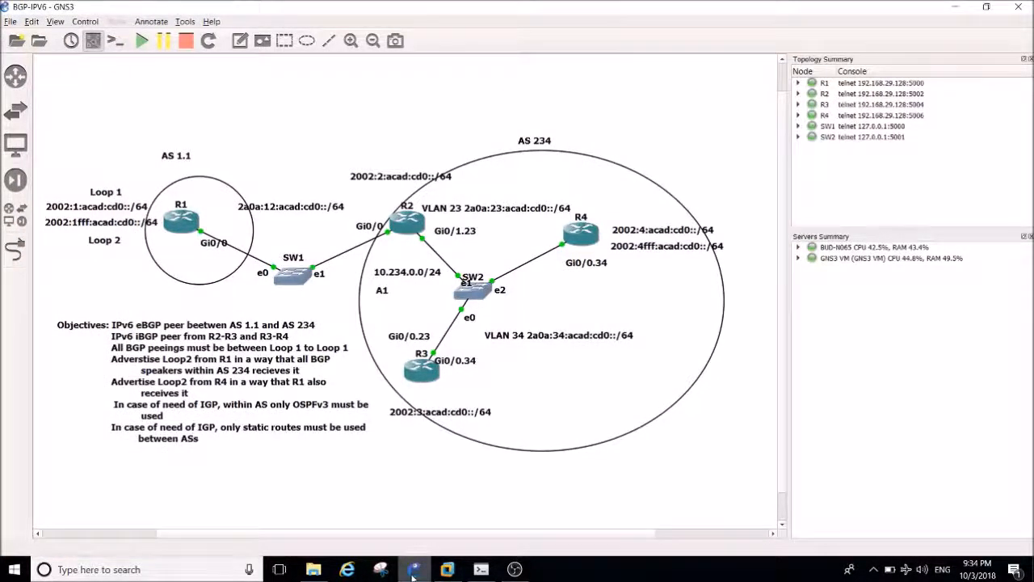
{"action": "left_click", "coordinate": [412, 572]}
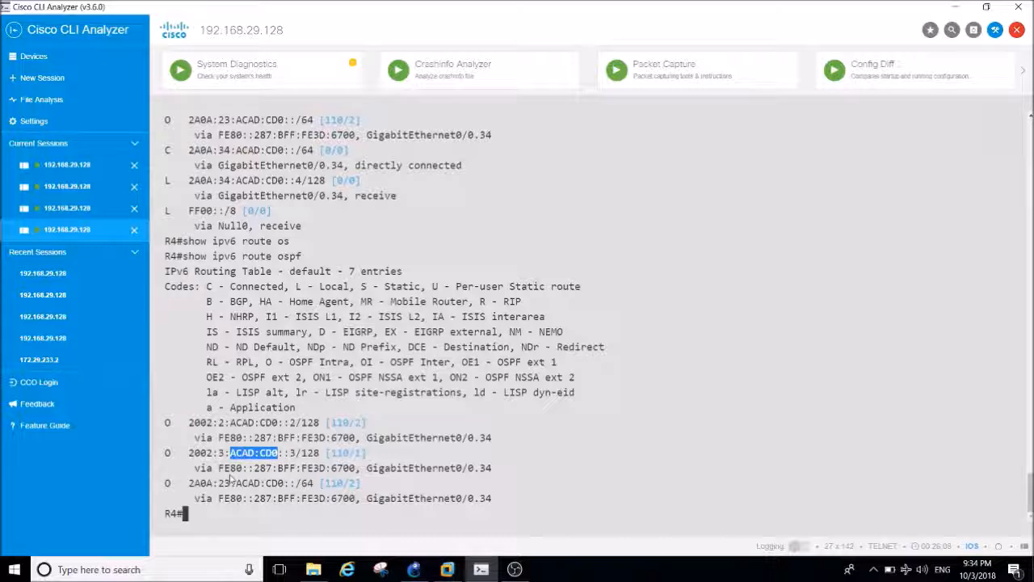
{"action": "left_click", "coordinate": [298, 483]}
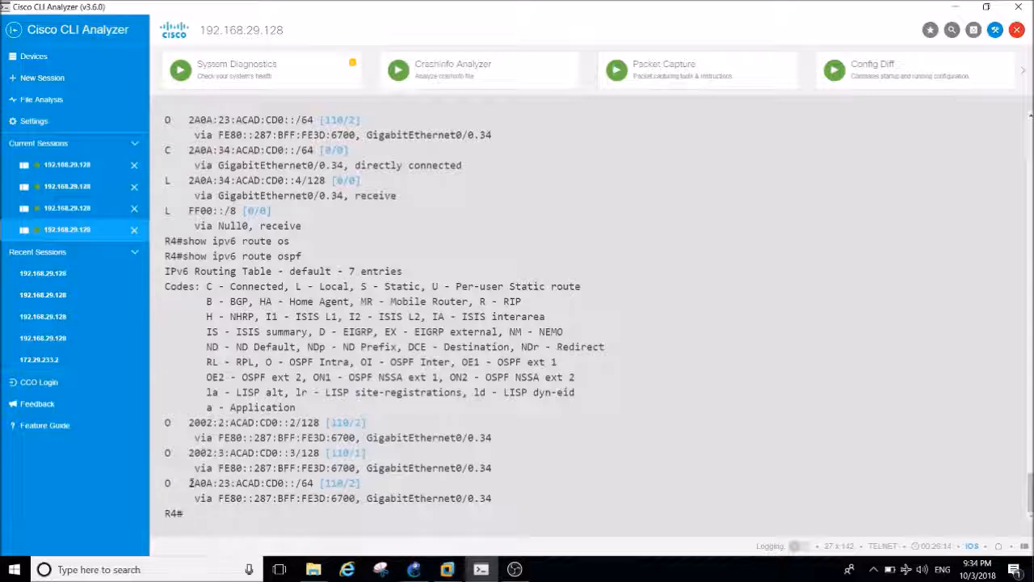
{"action": "left_click", "coordinate": [412, 569]}
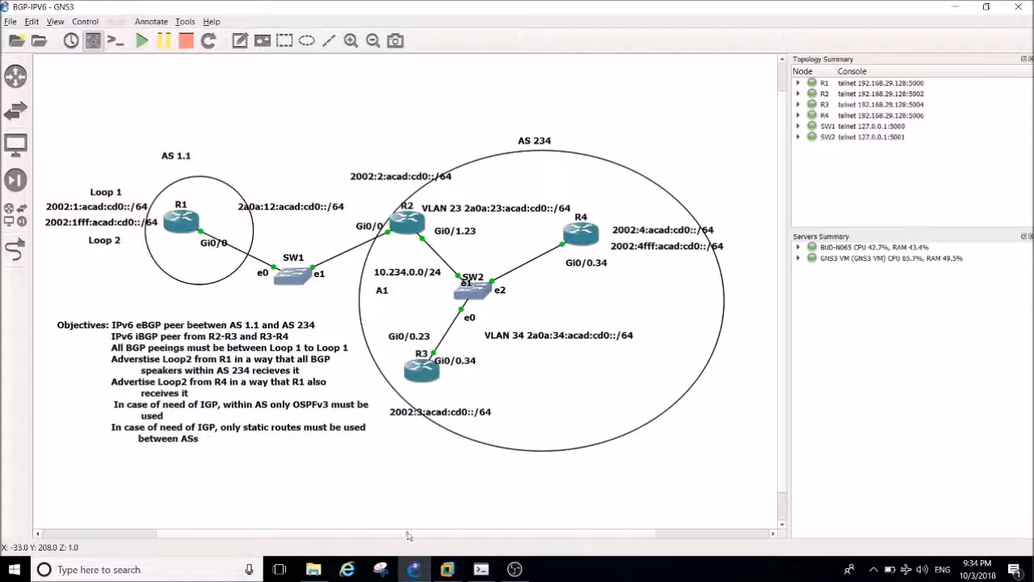
{"action": "left_click", "coordinate": [413, 569]}
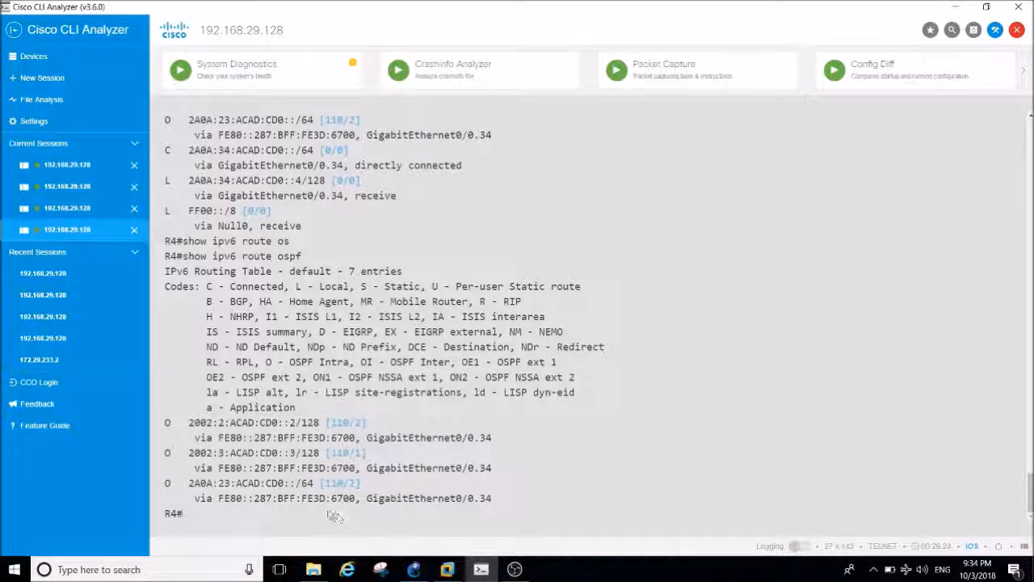
{"action": "left_click_drag", "start_coordinate": [223, 483], "coordinate": [242, 483]}
{"action": "left_click", "coordinate": [242, 483]}
Ping R3's loopback address 2002:3:ACAD:CD0::3 from R4.
{"action": "key", "text": "Return"}
{"action": "key", "text": "Return"}
{"action": "key", "text": "Return"}
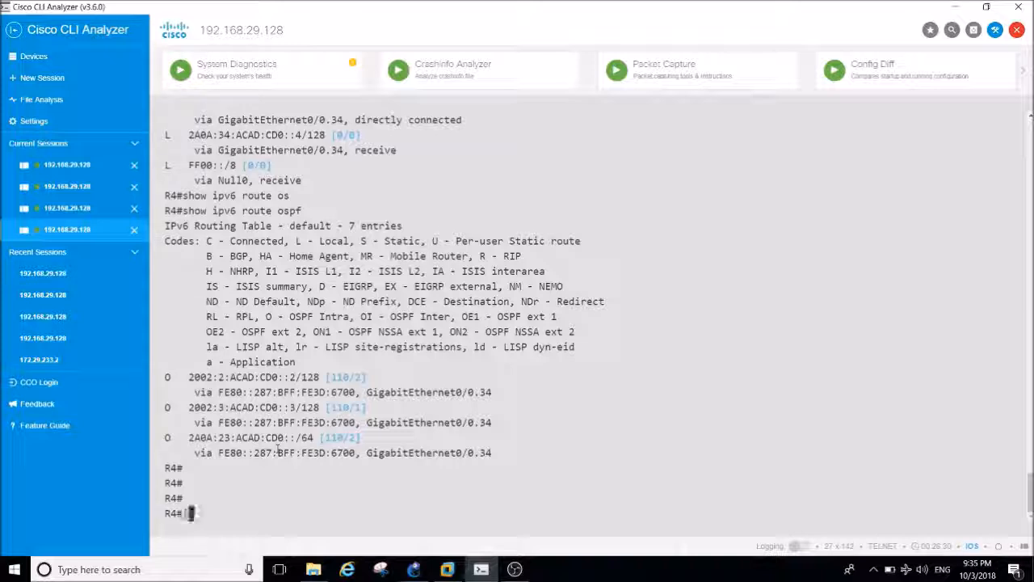
{"action": "type", "text": "ping"}
{"action": "left_click_drag", "start_coordinate": [299, 407], "coordinate": [195, 408]}
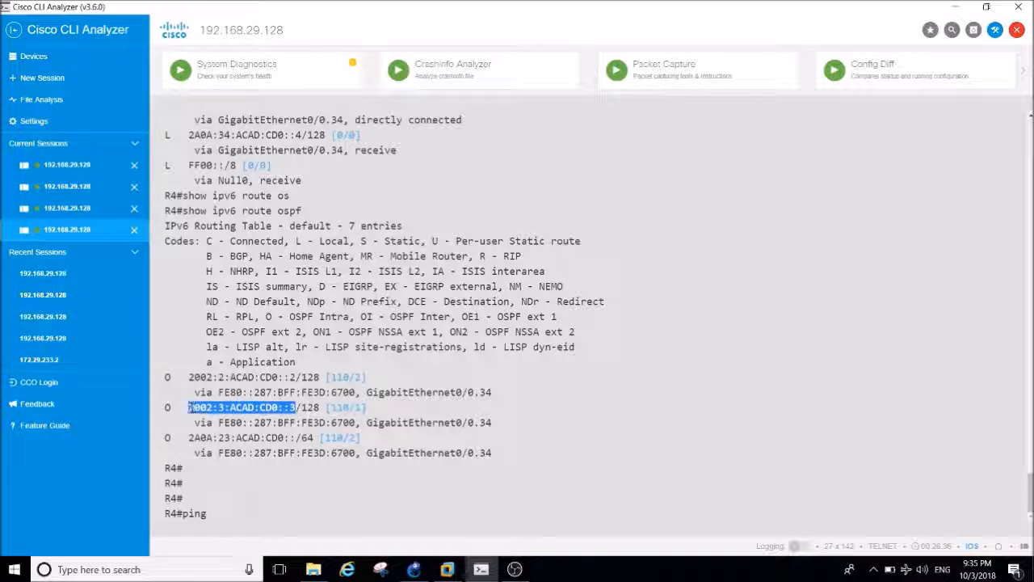
{"action": "left_click", "coordinate": [258, 490]}
{"action": "right_click", "coordinate": [258, 491]}
{"action": "key", "text": "Return"}
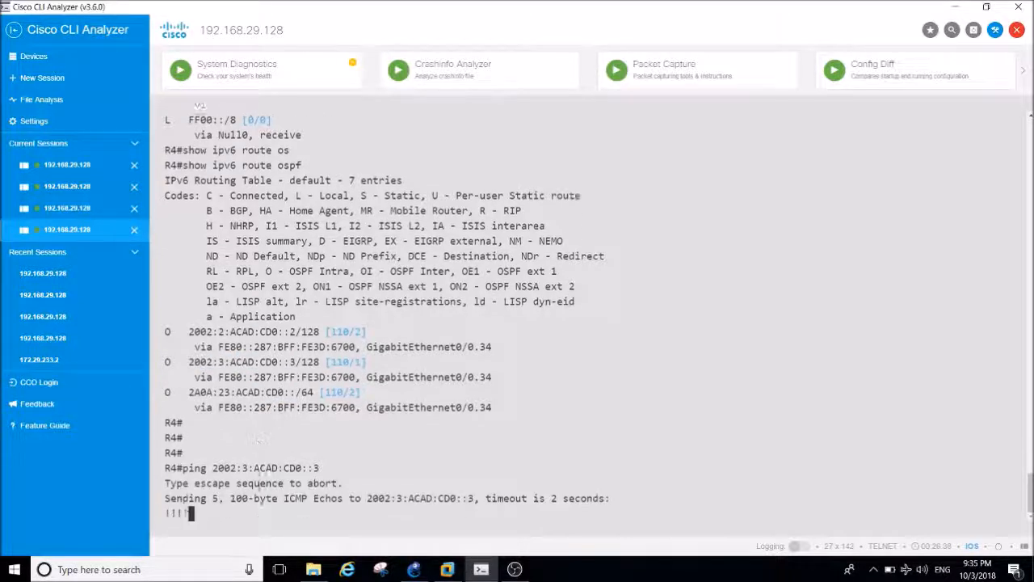
{"action": "key", "text": "Return"}
{"action": "key", "text": "Return"}
{"action": "key", "text": "Return"}
{"action": "key", "text": "Return"}
{"action": "key", "text": "Return"}
{"action": "key", "text": "Return"}
{"action": "key", "text": "Return"}
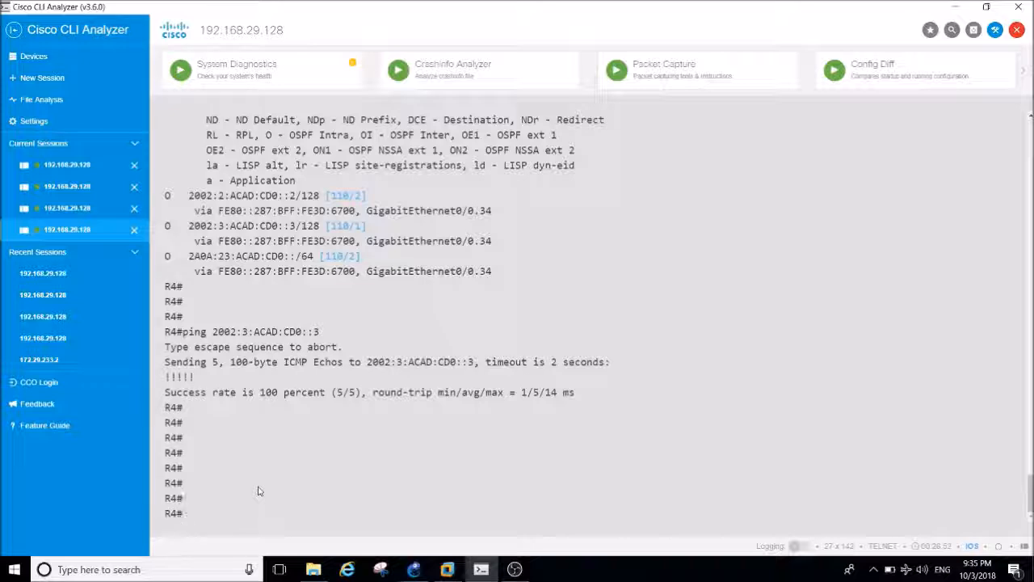
Switch to R3's session and display the BGP section of its running configuration with sh run | s bgp.
{"action": "key", "text": "ctrl+Tab"}
{"action": "key", "text": "ctrl+Tab"}
{"action": "key", "text": "ctrl+Tab"}
{"action": "key", "text": "ctrl+Tab"}
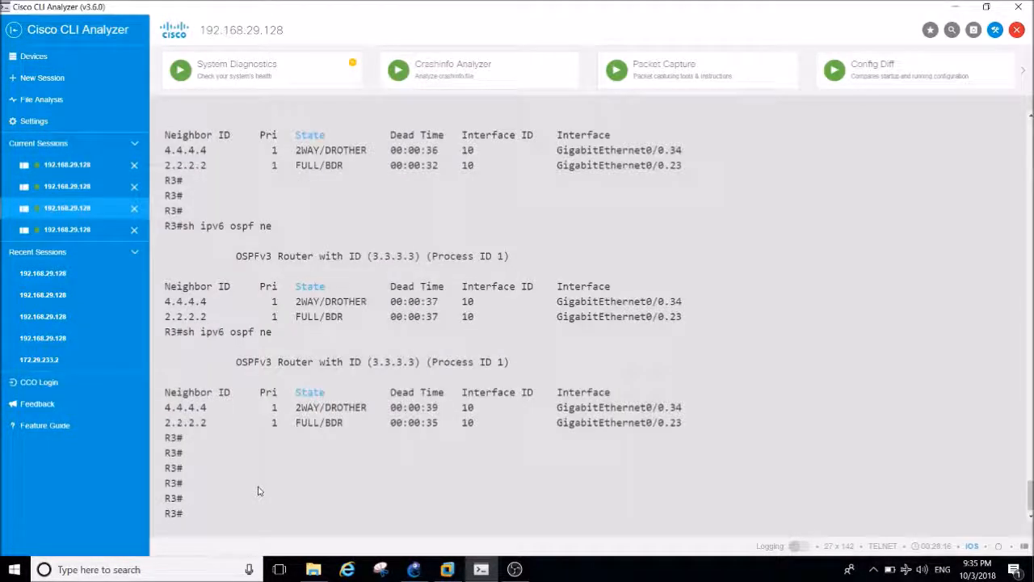
{"action": "key", "text": "Return"}
{"action": "key", "text": "Return"}
{"action": "key", "text": "Return"}
{"action": "key", "text": "Return"}
{"action": "key", "text": "Return"}
{"action": "key", "text": "Return"}
{"action": "key", "text": "Return"}
{"action": "type", "text": "sh run | s bgop"}
{"action": "key", "text": "Return"}
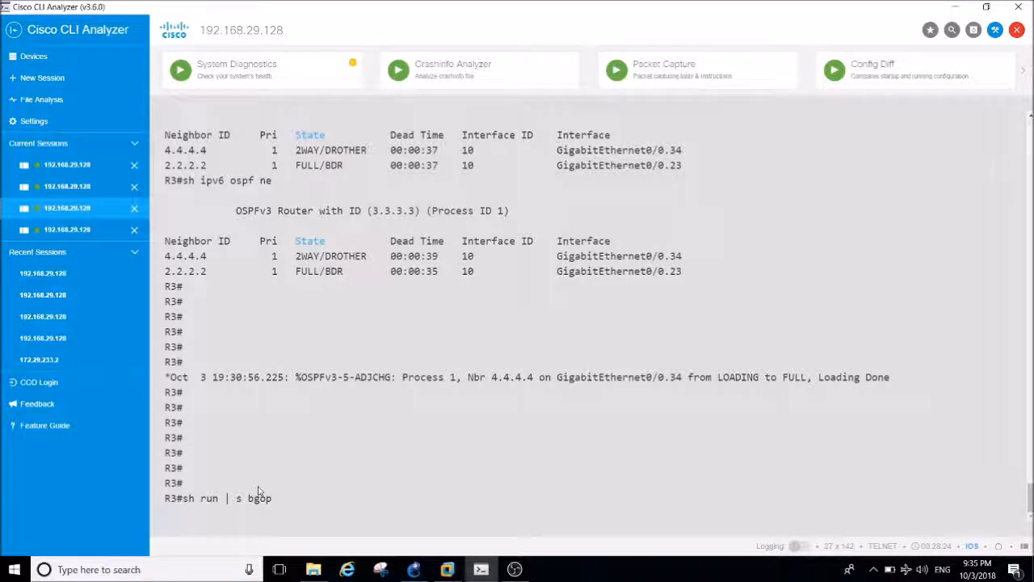
{"action": "key", "text": "Return"}
{"action": "key", "text": "Up"}
{"action": "key", "text": "BackSpace"}
{"action": "key", "text": "BackSpace"}
{"action": "type", "text": "p"}
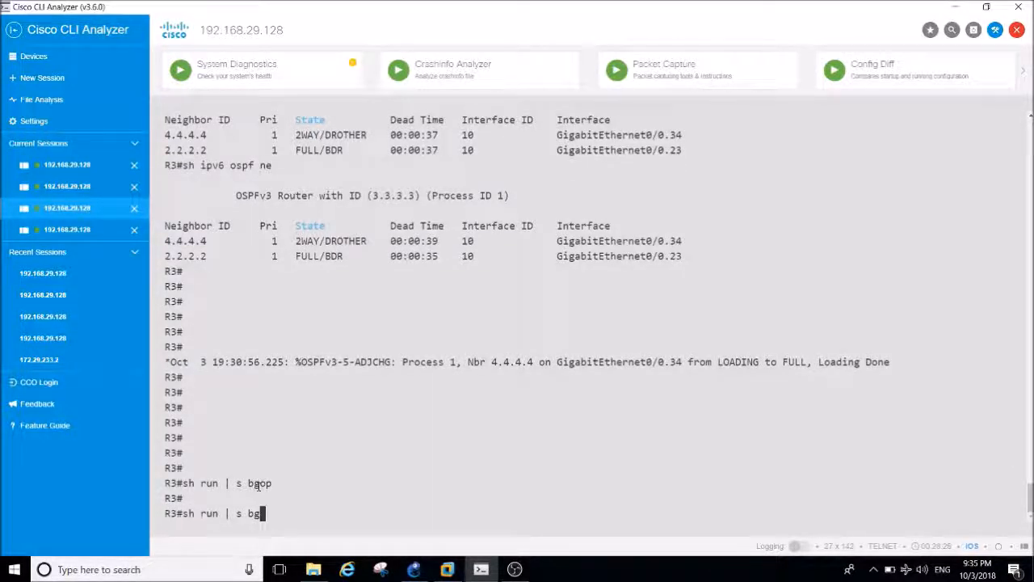
{"action": "key", "text": "Return"}
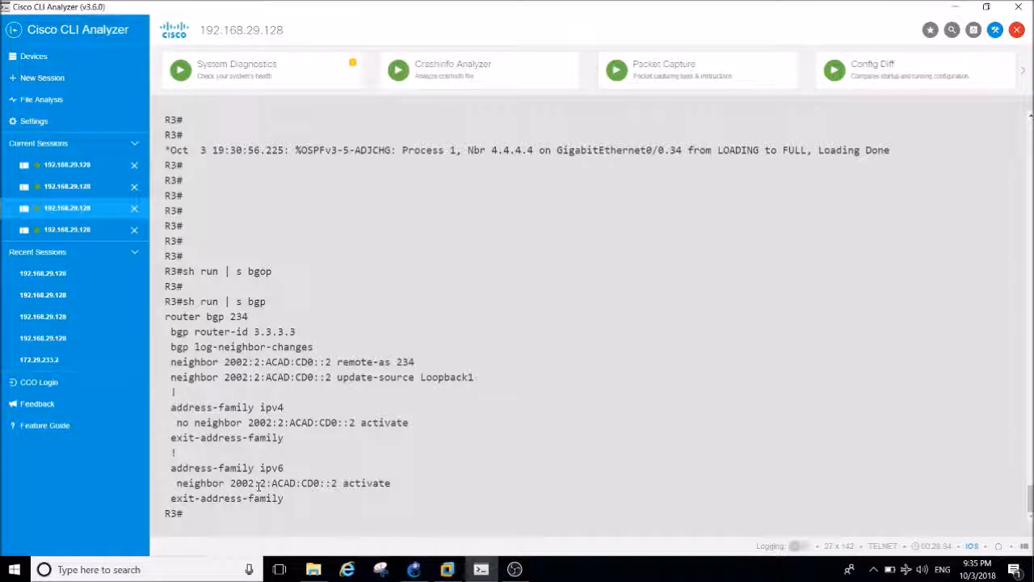
{"action": "type", "text": "uter bg"}
{"action": "key", "text": "Tab"}
{"action": "key", "text": "BackSpace"}
{"action": "key", "text": "BackSpace"}
{"action": "key", "text": "BackSpace"}
{"action": "key", "text": "BackSpace"}
{"action": "key", "text": "BackSpace"}
{"action": "key", "text": "BackSpace"}
{"action": "key", "text": "BackSpace"}
{"action": "key", "text": "BackSpace"}
{"action": "key", "text": "BackSpace"}
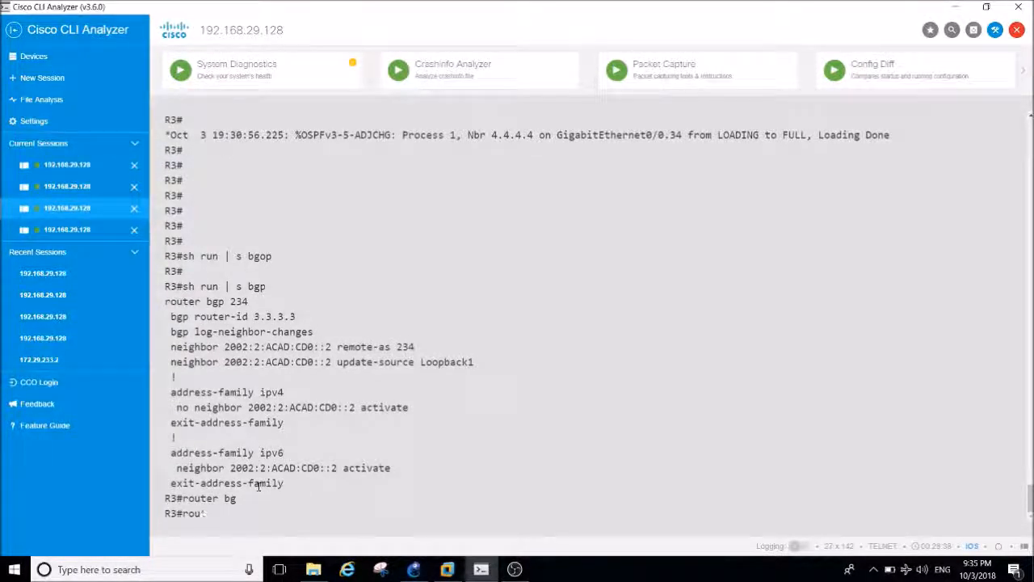
Open BGP process 234 from R3's global configuration mode and begin a neighbor statement.
{"action": "type", "text": "conf t"}
{"action": "key", "text": "Return"}
{"action": "key", "text": "Return"}
{"action": "type", "text": "r"}
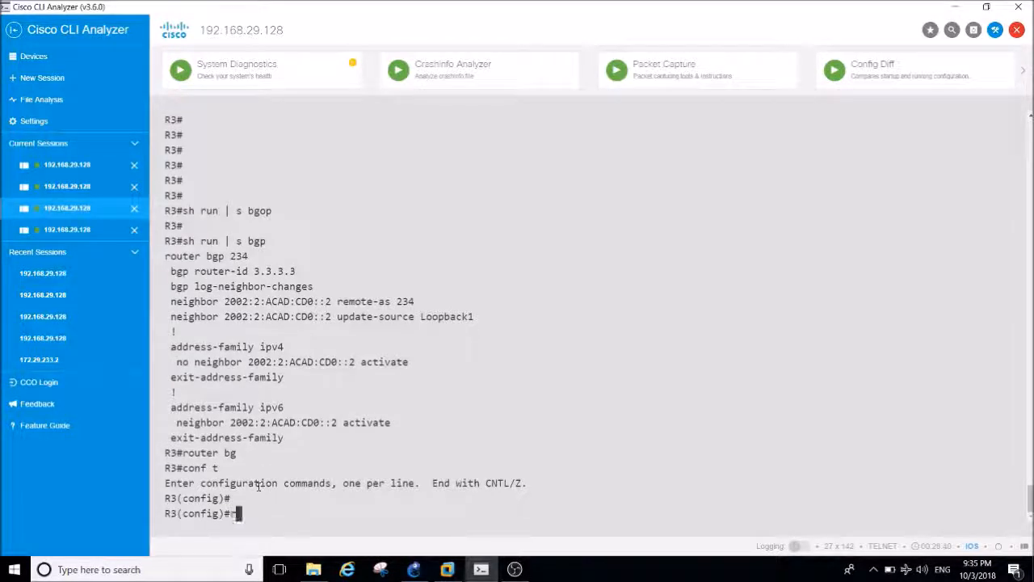
{"action": "type", "text": "outer og"}
{"action": "key", "text": "Tab"}
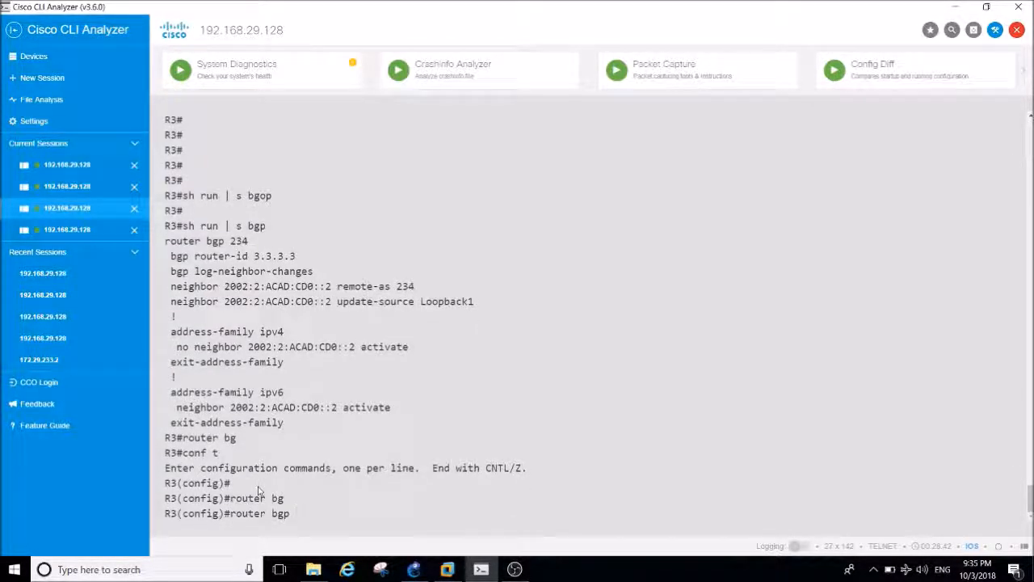
{"action": "type", "text": "234"}
{"action": "key", "text": "Return"}
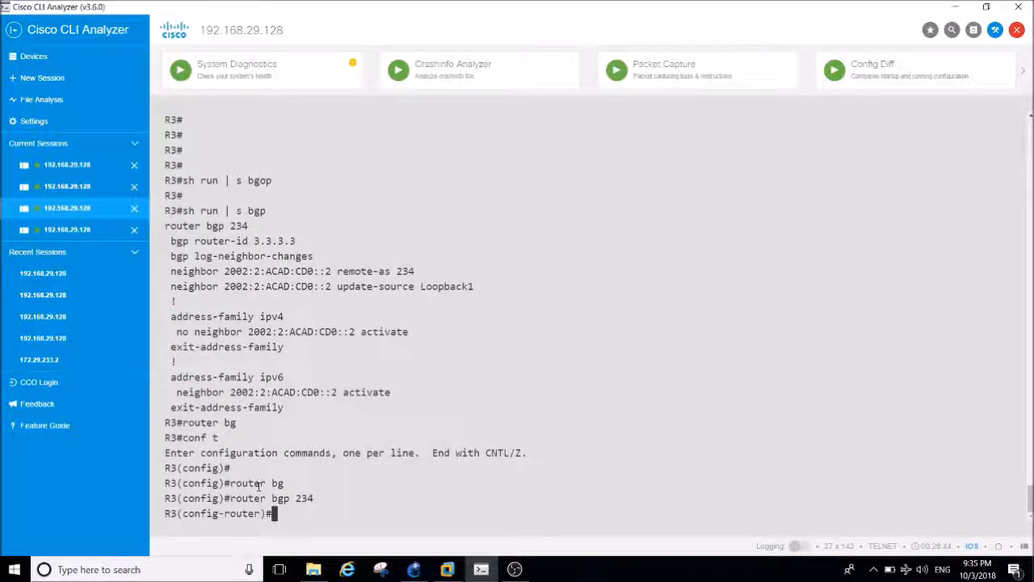
{"action": "type", "text": "nei"}
{"action": "key", "text": "Tab"}
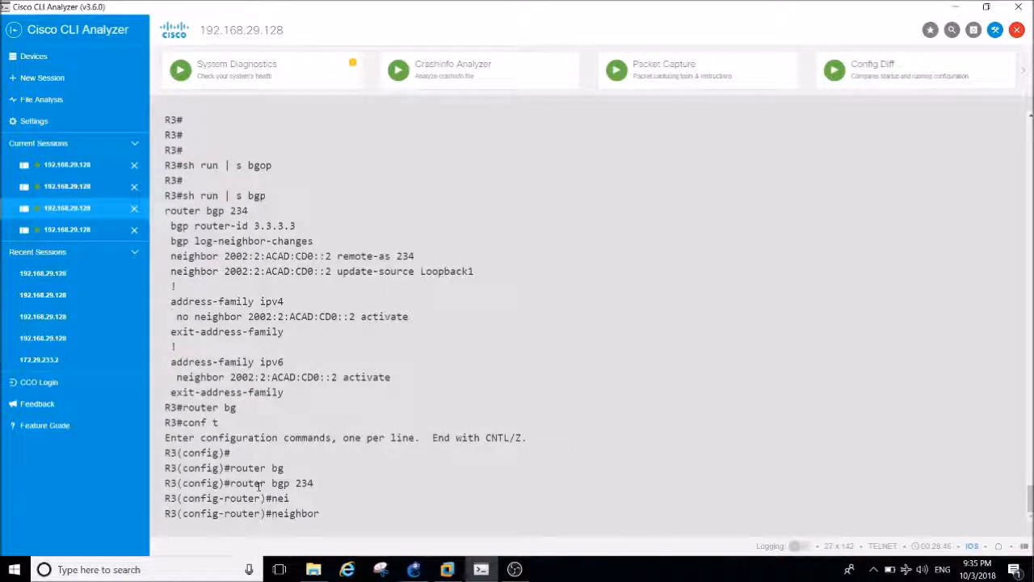
Switch to R4's session and show its IPv4 interface summary with sh ip int br.
{"action": "left_click", "coordinate": [86, 231]}
{"action": "type", "text": "sh ip int br"}
{"action": "key", "text": "Return"}
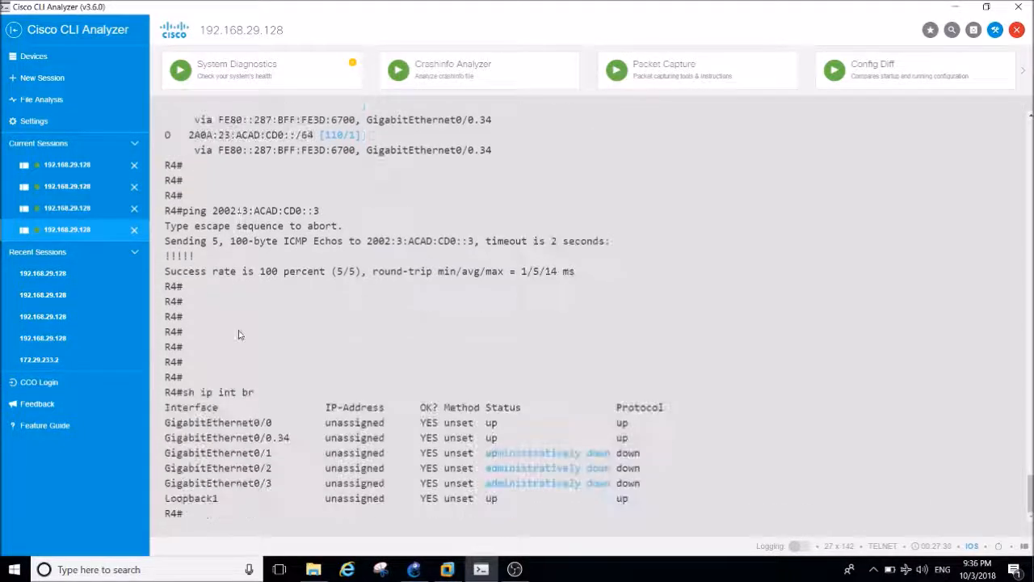
Show R4's IPv6 interface summary with sh ipv6 int br and copy the Loopback1 address 2002:4:ACAD:CD0::4.
{"action": "type", "text": "sh ipv"}
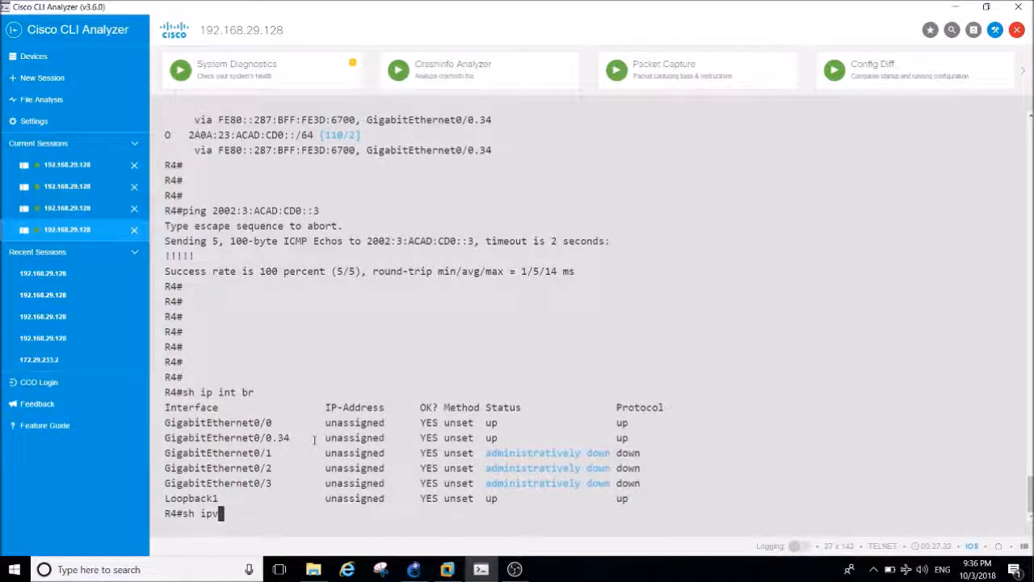
{"action": "key", "text": "Tab"}
{"action": "type", "text": "int br"}
{"action": "key", "text": "Return"}
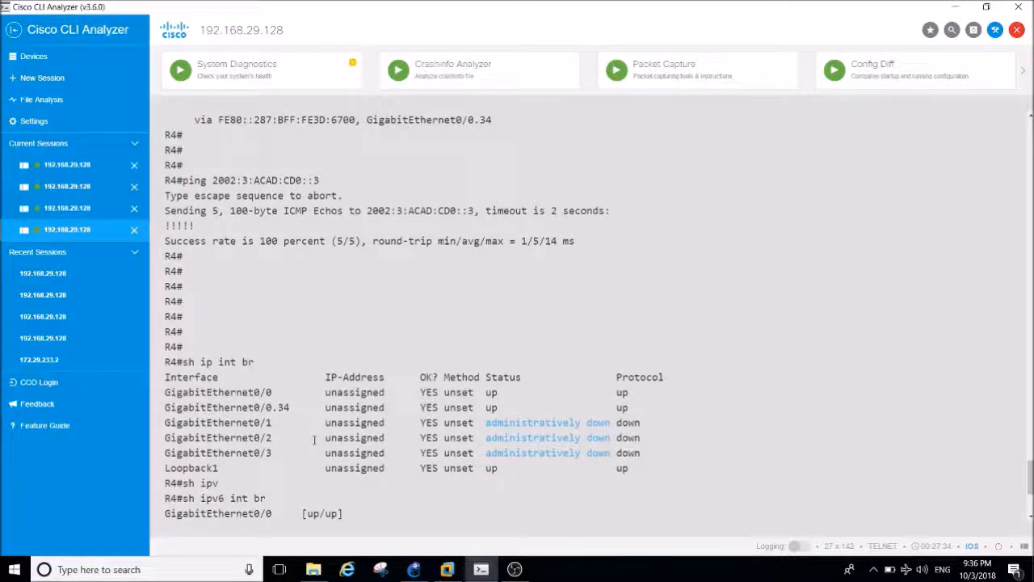
{"action": "left_click_drag", "start_coordinate": [297, 498], "coordinate": [189, 499]}
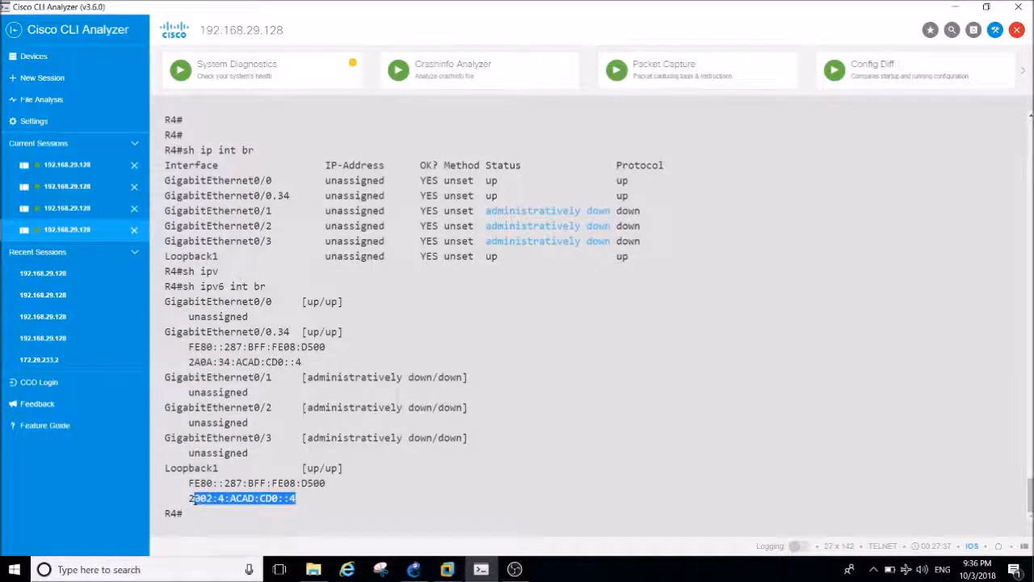
Return to R3's session and complete the BGP neighbor statement for 2002:4:ACAD:CD0::4 with remote-as 234.
{"action": "left_click", "coordinate": [74, 207]}
{"action": "type", "text": "2002:4:ACAD:CD0::4"}
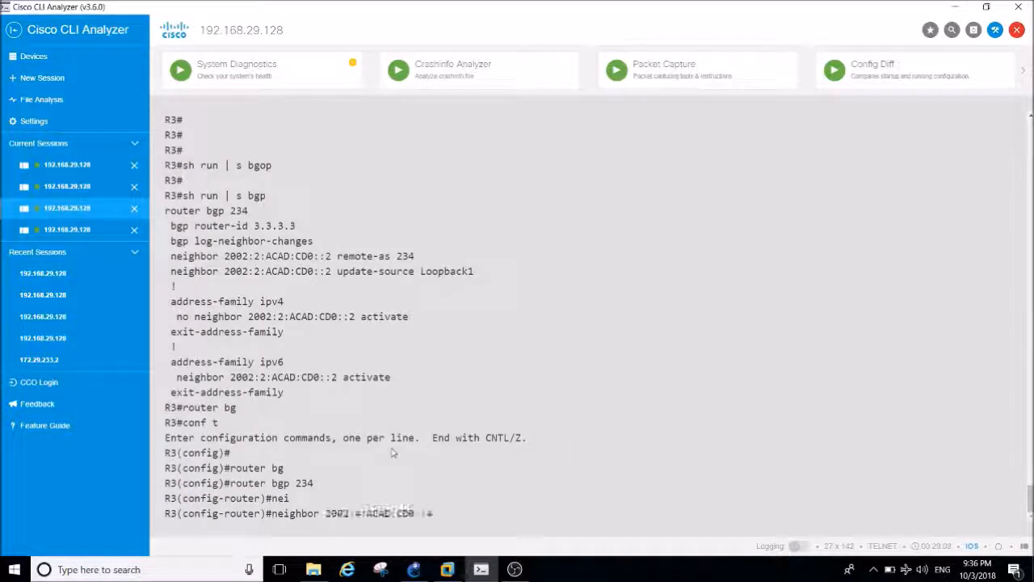
{"action": "type", "text": "remote-as 234"}
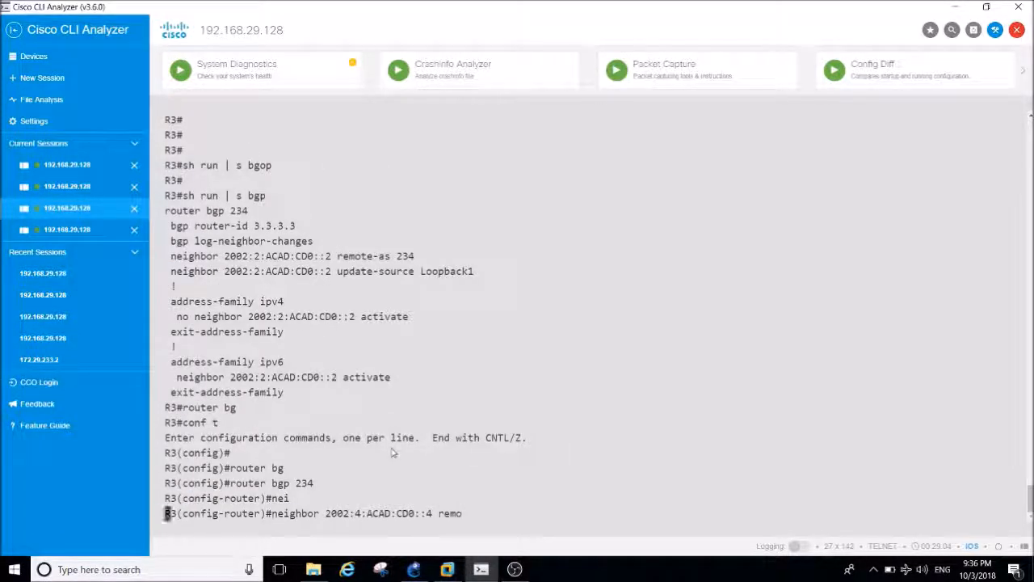
{"action": "key", "text": "Tab"}
{"action": "type", "text": "234"}
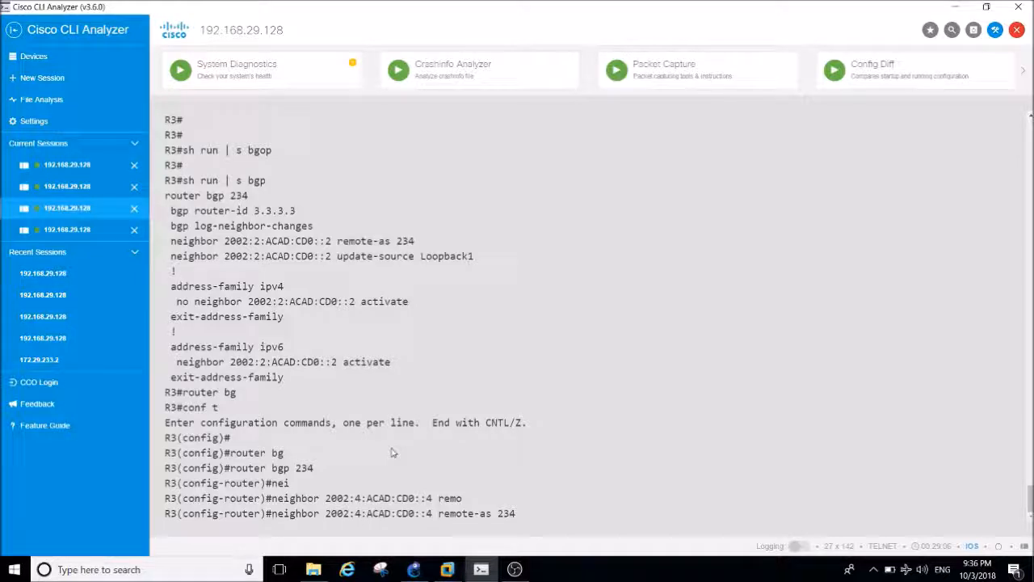
{"action": "key", "text": "Return"}
Set the update source of R3's BGP neighbor 2002:4:ACAD:CD0::4 to loopback 1.
{"action": "key", "text": "Up"}
{"action": "key", "text": "BackSpace"}
{"action": "key", "text": "BackSpace"}
{"action": "key", "text": "BackSpace"}
{"action": "key", "text": "BackSpace"}
{"action": "key", "text": "BackSpace"}
{"action": "key", "text": "BackSpace"}
{"action": "key", "text": "BackSpace"}
{"action": "key", "text": "BackSpace"}
{"action": "key", "text": "BackSpace"}
{"action": "key", "text": "BackSpace"}
{"action": "key", "text": "BackSpace"}
{"action": "key", "text": "BackSpace"}
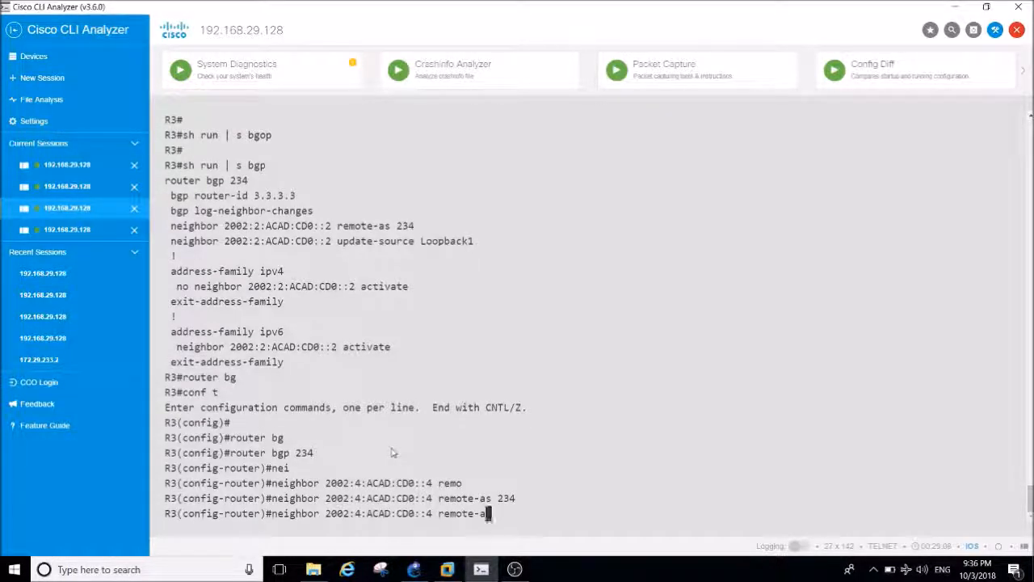
{"action": "key", "text": "BackSpace"}
{"action": "type", "text": "upo"}
{"action": "key", "text": "Tab"}
{"action": "key", "text": "BackSpace"}
{"action": "key", "text": "Tab"}
{"action": "type", "text": "loo"}
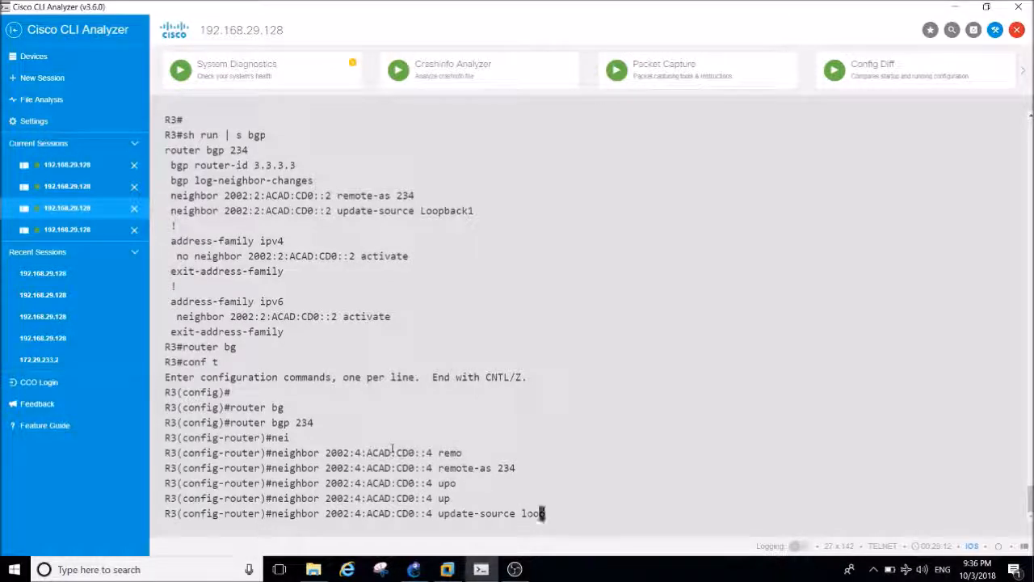
{"action": "key", "text": "Tab"}
{"action": "type", "text": "1"}
{"action": "key", "text": "Return"}
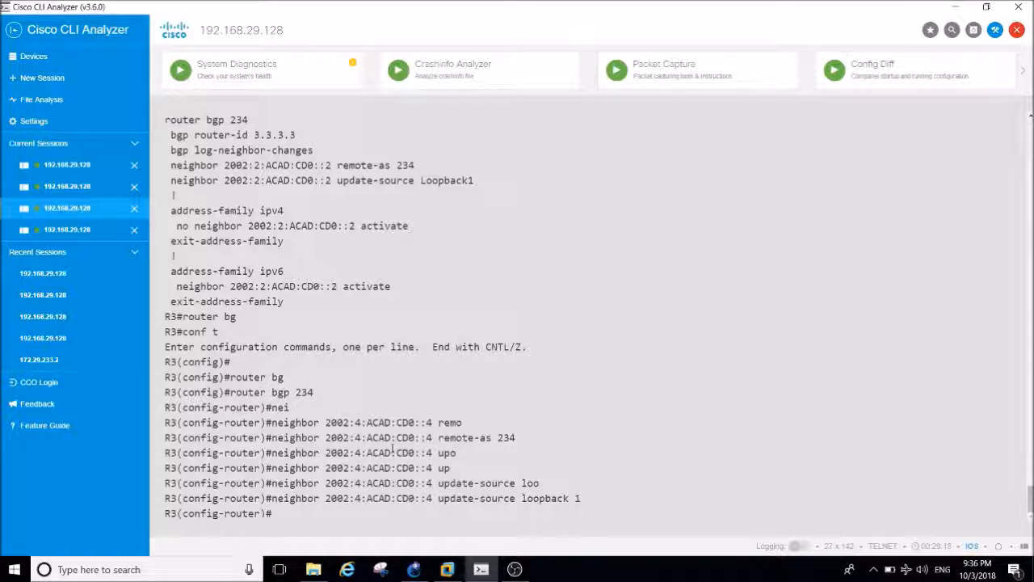
Enter the IPv6 address family under R3's BGP process with address-family ipv6.
{"action": "type", "text": "ad"}
{"action": "key", "text": "Tab"}
{"action": "type", "text": "ipv"}
{"action": "key", "text": "Tab"}
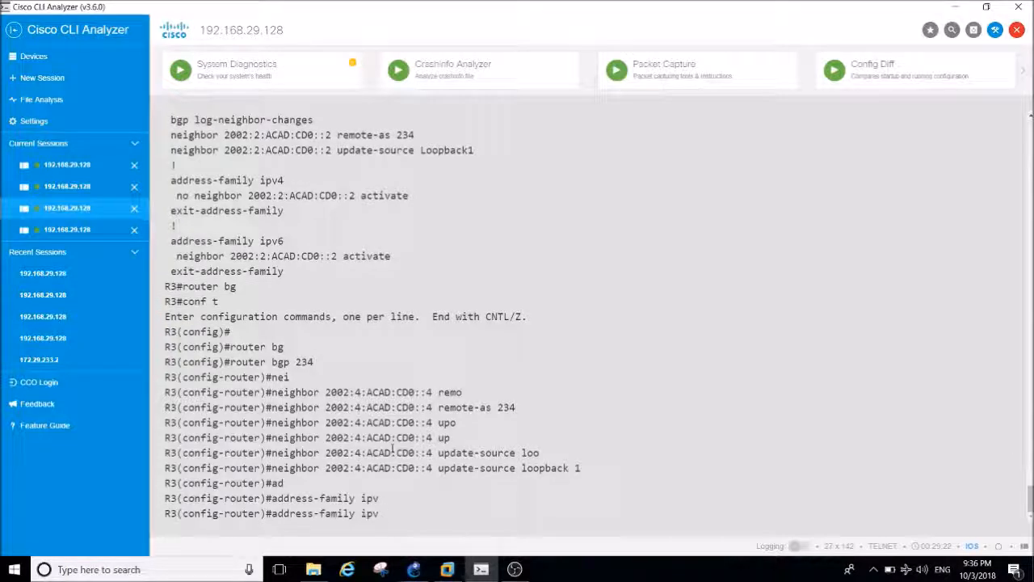
{"action": "type", "text": "6"}
{"action": "key", "text": "Return"}
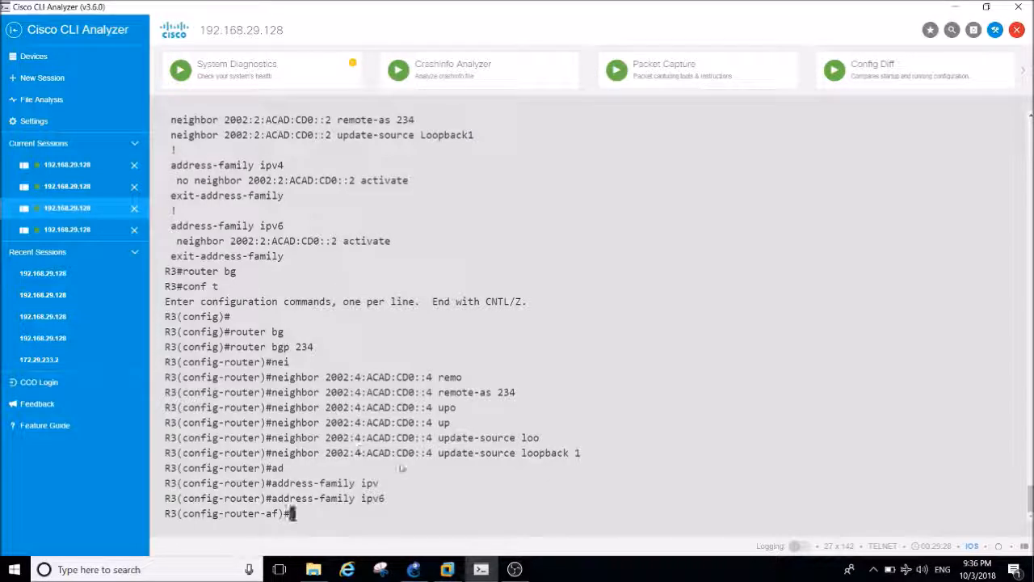
Activate neighbor 2002:4:ACAD:CD0::4 in the IPv6 address family of R3's BGP process.
{"action": "left_click_drag", "start_coordinate": [433, 452], "coordinate": [272, 452]}
{"action": "right_click", "coordinate": [272, 452]}
{"action": "type", "text": "act"}
{"action": "key", "text": "Tab"}
{"action": "key", "text": "Return"}
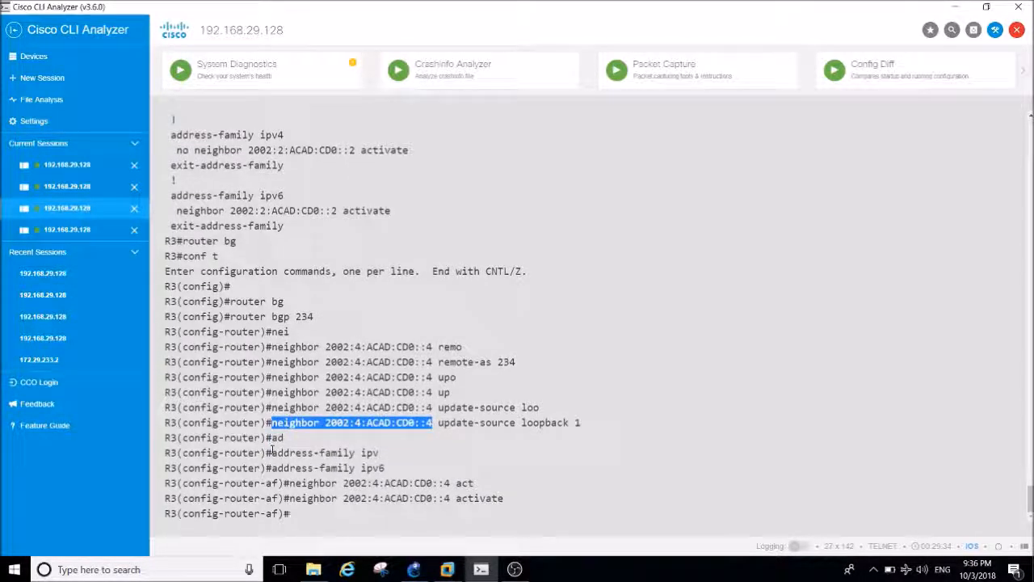
Exit the address family on R3 and return to privileged mode with end.
{"action": "type", "text": "exit"}
{"action": "key", "text": "Return"}
{"action": "key", "text": "Return"}
{"action": "type", "text": "end]"}
{"action": "key", "text": "Return"}
{"action": "type", "text": "end"}
{"action": "key", "text": "Return"}
{"action": "key", "text": "Return"}
{"action": "key", "text": "Return"}
{"action": "key", "text": "Return"}
Display the BGP section of R3's running configuration with sh run | s bgp and examine the new neighbor's entries.
{"action": "type", "text": "sh run A a"}
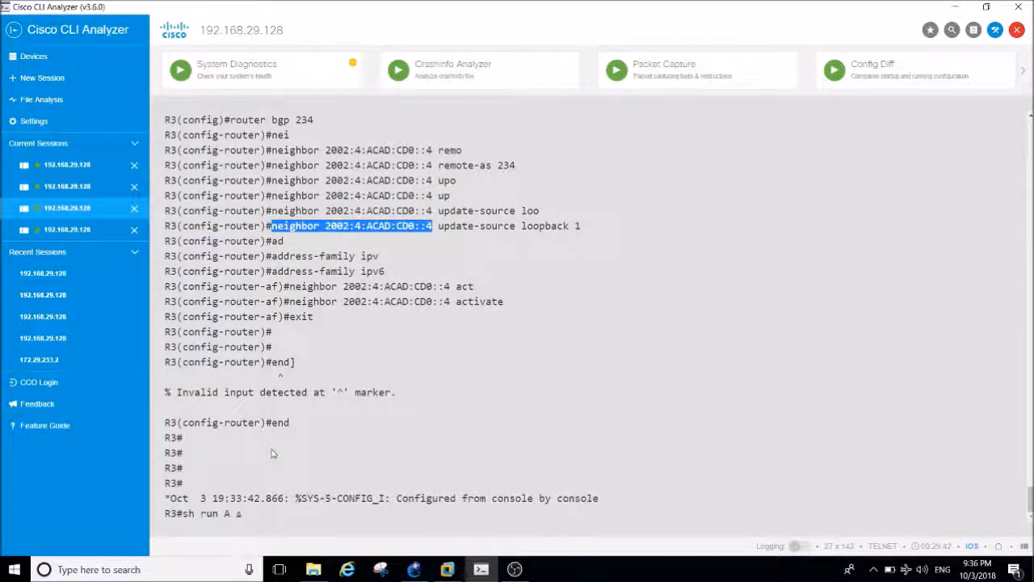
{"action": "type", "text": " s bgp"}
{"action": "key", "text": "Return"}
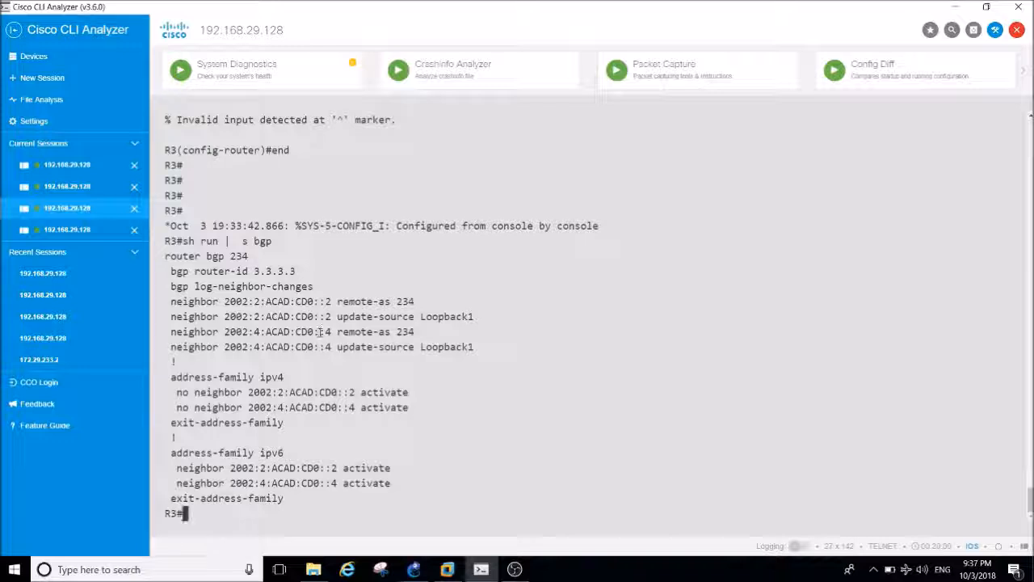
{"action": "left_click_drag", "start_coordinate": [332, 334], "coordinate": [307, 333]}
{"action": "key", "text": "Return"}
{"action": "key", "text": "Return"}
Switch to R4's session, enter global configuration mode and start the BGP process with router bgp 234.
{"action": "key", "text": "Return"}
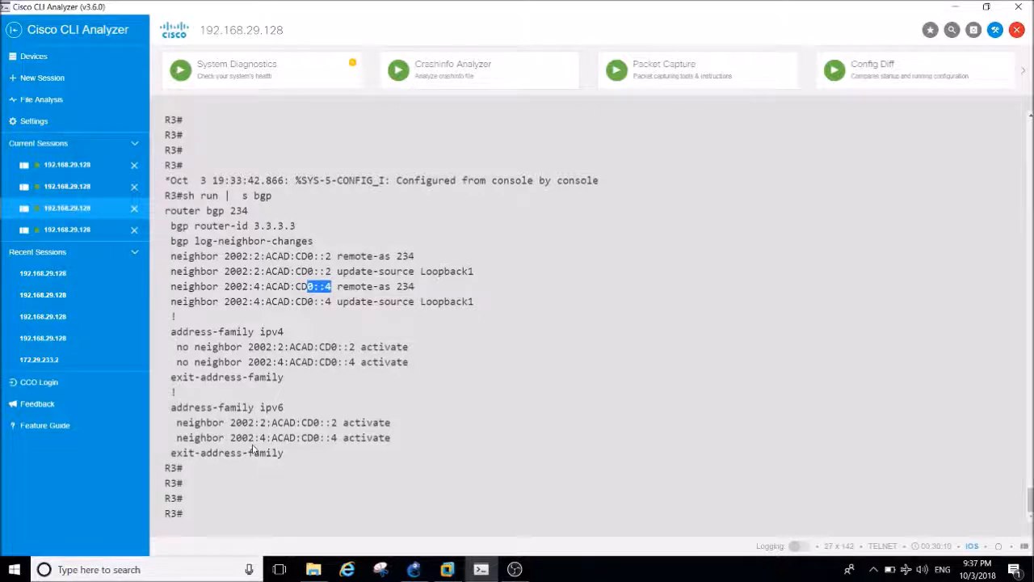
{"action": "key", "text": "ctrl+Tab"}
{"action": "key", "text": "Return"}
{"action": "key", "text": "Return"}
{"action": "key", "text": "Return"}
{"action": "type", "text": "conf t"}
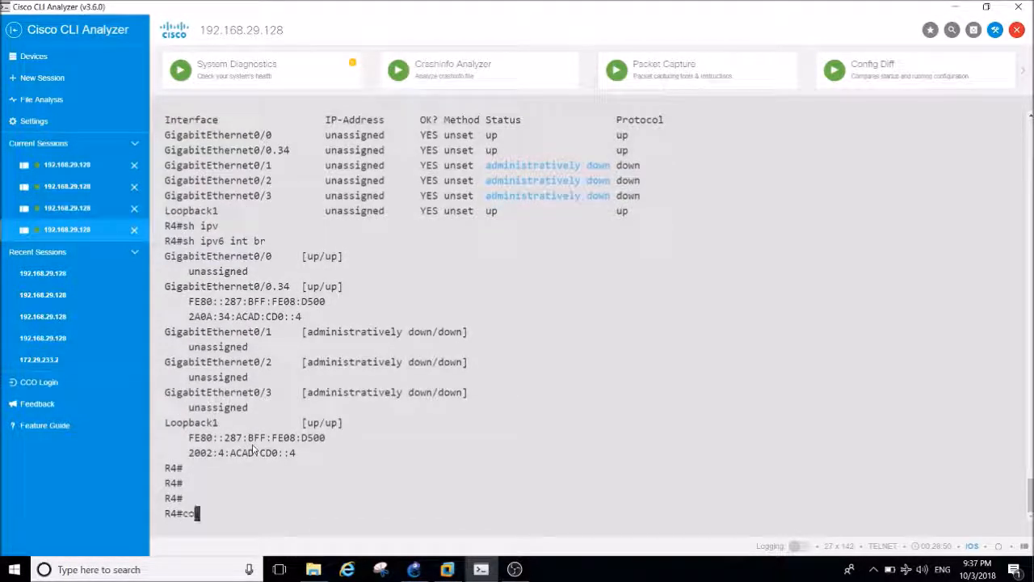
{"action": "key", "text": "Return"}
{"action": "key", "text": "Return"}
{"action": "key", "text": "Return"}
{"action": "type", "text": "router bg"}
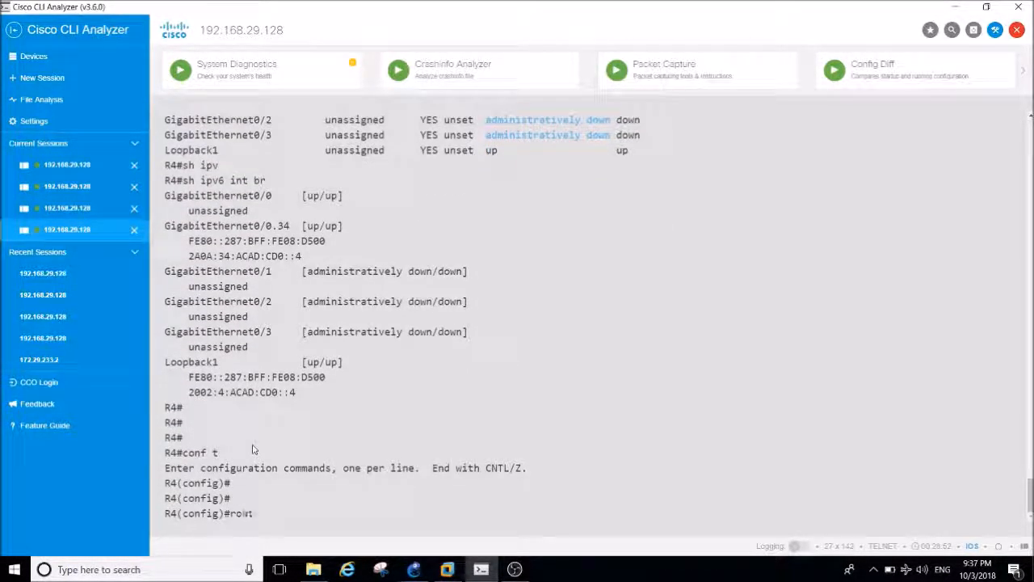
{"action": "key", "text": "Tab"}
{"action": "type", "text": "234"}
{"action": "key", "text": "Return"}
{"action": "type", "text": "router)#r"}
{"action": "key", "text": "Tab"}
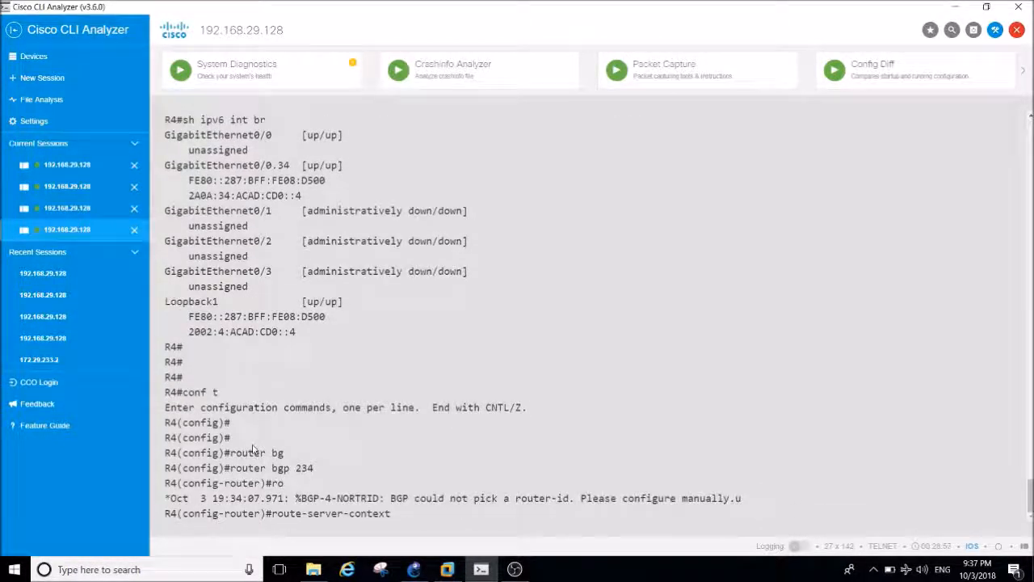
{"action": "key", "text": "BackSpace"}
{"action": "key", "text": "BackSpace"}
{"action": "key", "text": "BackSpace"}
{"action": "key", "text": "BackSpace"}
{"action": "key", "text": "BackSpace"}
{"action": "key", "text": "BackSpace"}
{"action": "key", "text": "BackSpace"}
{"action": "key", "text": "BackSpace"}
{"action": "key", "text": "BackSpace"}
{"action": "key", "text": "BackSpace"}
{"action": "key", "text": "BackSpace"}
{"action": "key", "text": "BackSpace"}
{"action": "key", "text": "BackSpace"}
{"action": "key", "text": "BackSpace"}
{"action": "key", "text": "BackSpace"}
{"action": "key", "text": "BackSpace"}
{"action": "key", "text": "BackSpace"}
{"action": "key", "text": "BackSpace"}
{"action": "key", "text": "BackSpace"}
{"action": "key", "text": "BackSpace"}
{"action": "key", "text": "Return"}
{"action": "key", "text": "Return"}
{"action": "key", "text": "Return"}
{"action": "key", "text": "Return"}
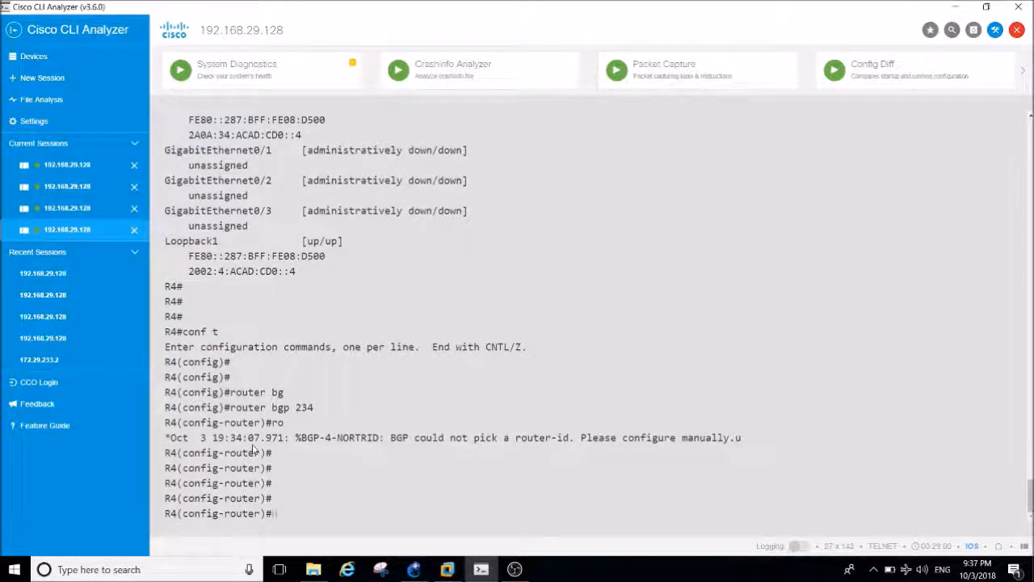
Set R4's BGP router ID to 4.4.4.4 with bgp router-id.
{"action": "type", "text": "bg"}
{"action": "key", "text": "Tab"}
{"action": "type", "text": "rou"}
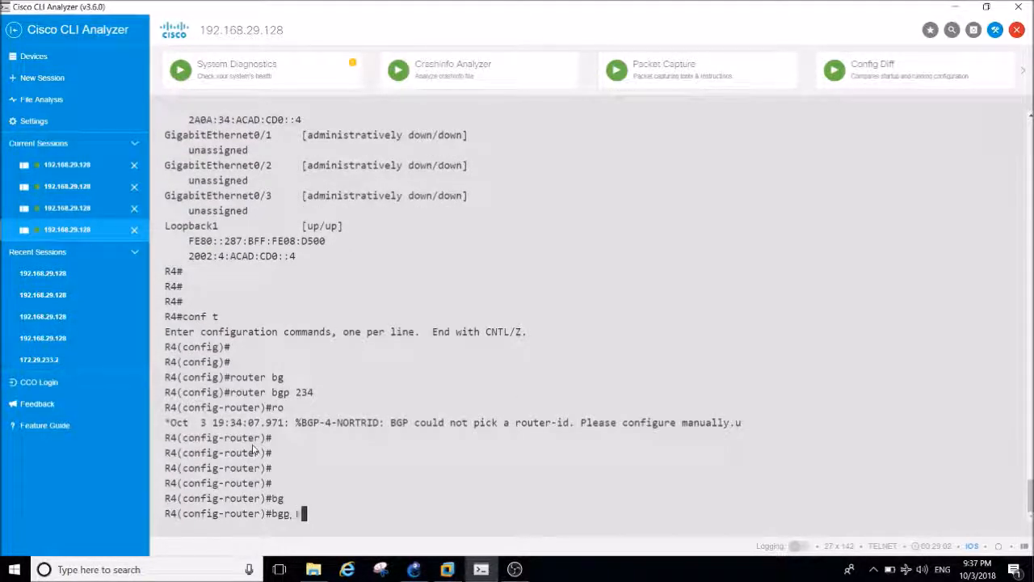
{"action": "key", "text": "Tab"}
{"action": "type", "text": "r"}
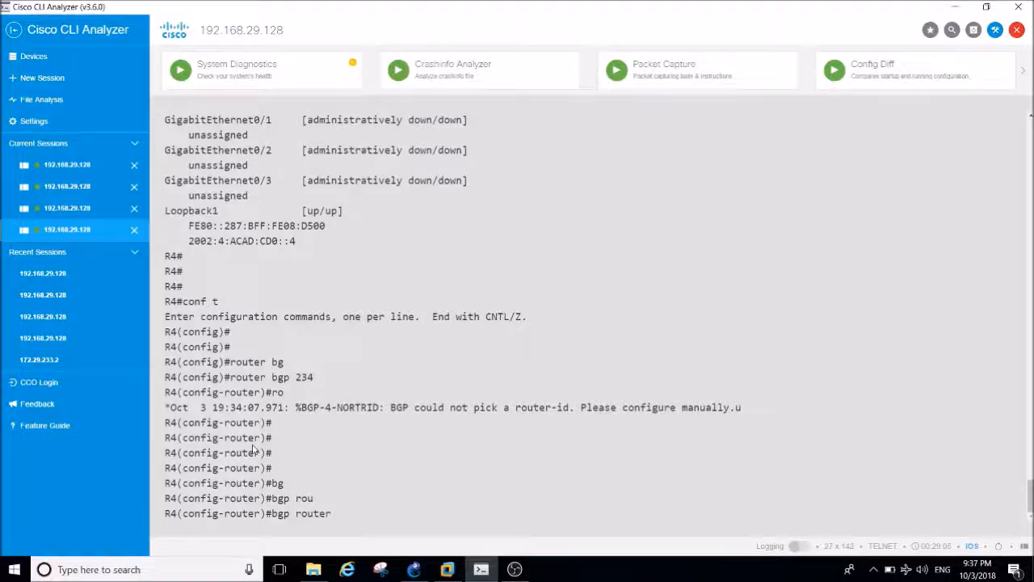
{"action": "key", "text": "Tab"}
{"action": "type", "text": "4.4.4.4"}
{"action": "key", "text": "Return"}
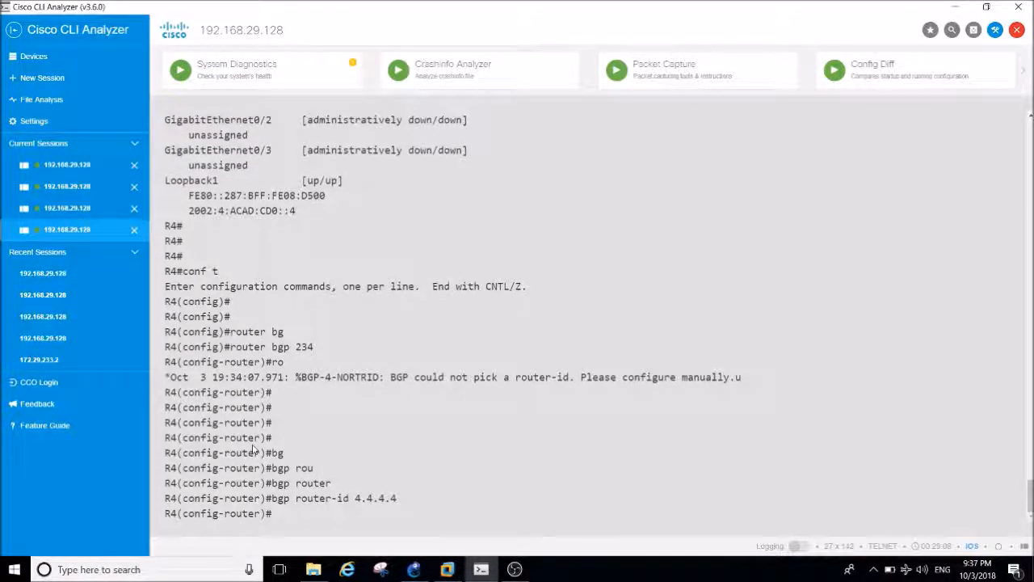
Enable logging of neighbor changes in R4's BGP process with bgp log-neighbor-changes.
{"action": "type", "text": "bg"}
{"action": "key", "text": "Tab"}
{"action": "type", "text": "log"}
{"action": "key", "text": "Tab"}
{"action": "key", "text": "Return"}
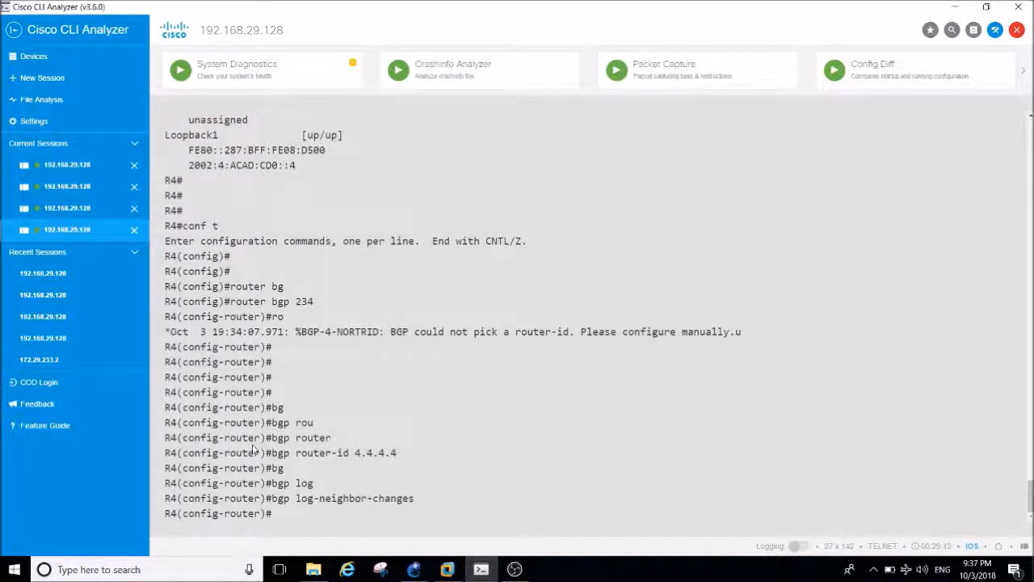
Begin a BGP neighbor statement on R4, then copy R3's Loopback1 address 2002:3:ACAD:CD0::3 using sh ipv6 int br in R3's session.
{"action": "type", "text": "neig"}
{"action": "key", "text": "Tab"}
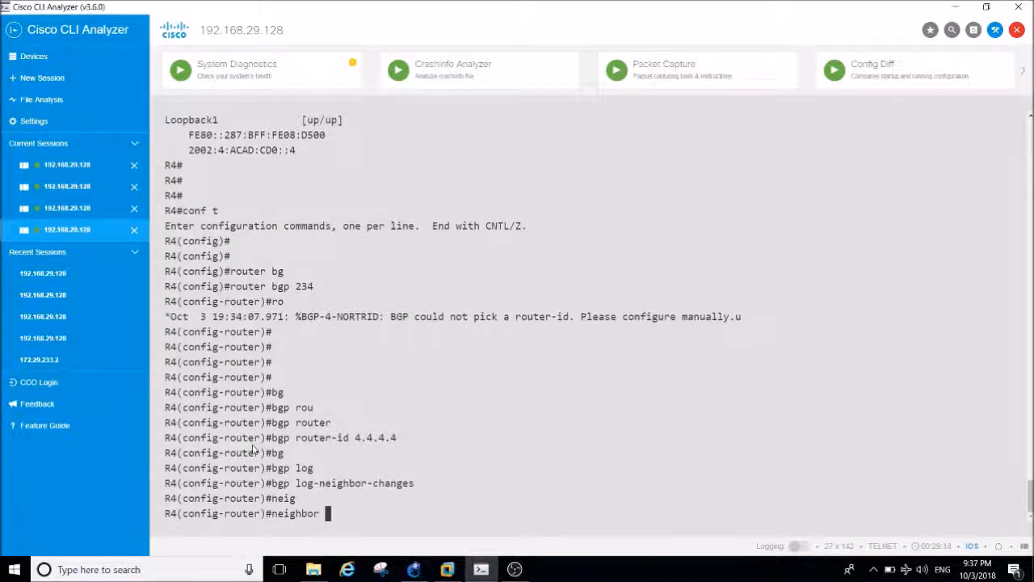
{"action": "left_click", "coordinate": [67, 207]}
{"action": "type", "text": "sh ipv"}
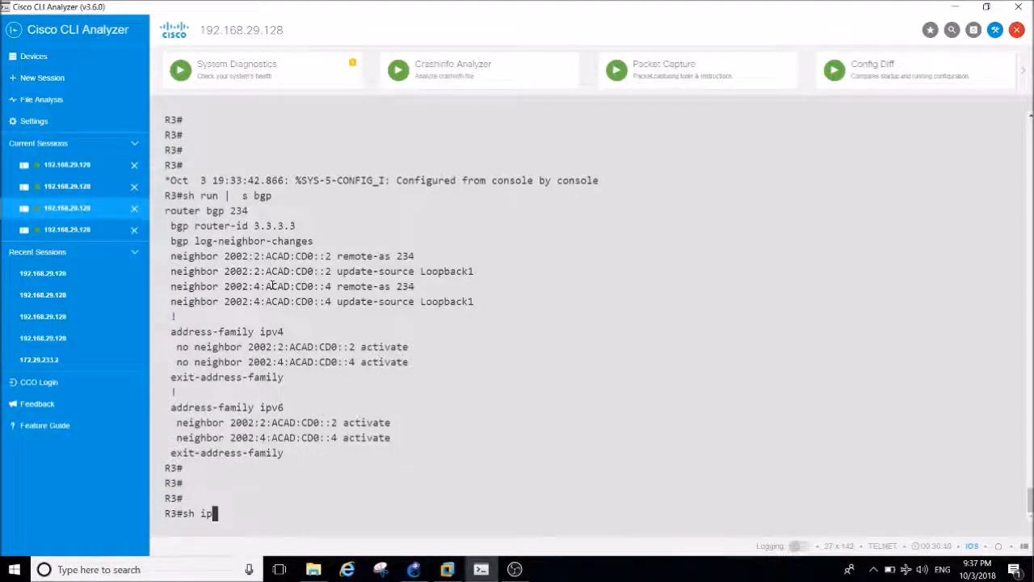
{"action": "key", "text": "Tab"}
{"action": "type", "text": "int br"}
{"action": "key", "text": "Return"}
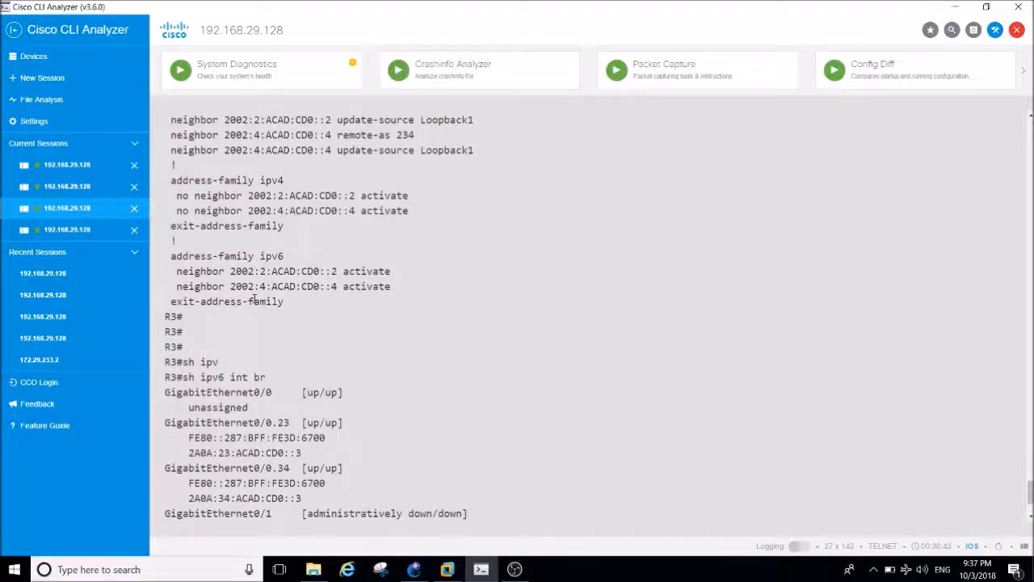
{"action": "left_click_drag", "start_coordinate": [296, 498], "coordinate": [187, 498]}
{"action": "key", "text": "ctrl+c"}
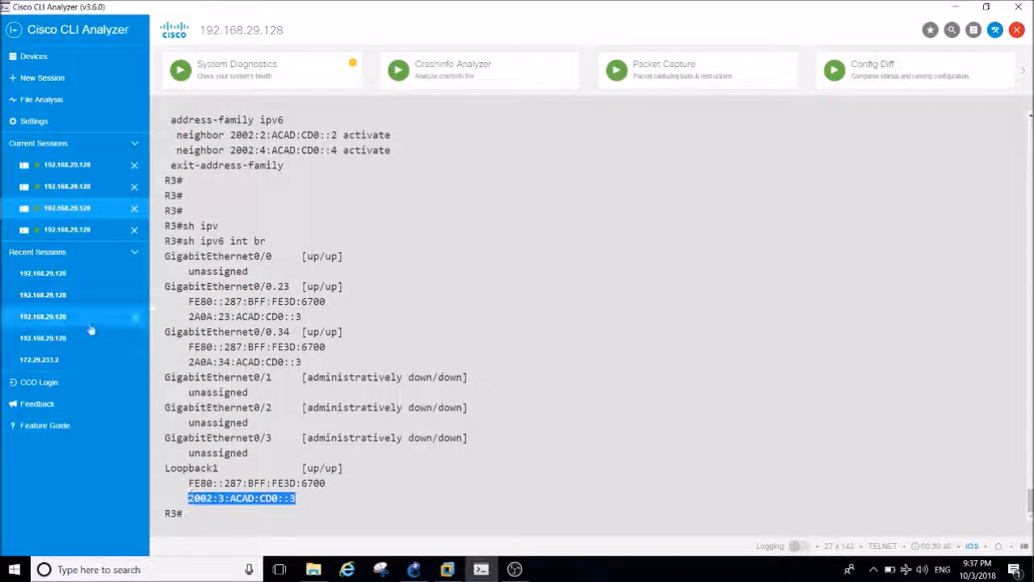
Return to R4's session and complete the BGP neighbor statement for 2002:3:ACAD:CD0::3 with remote-as 234.
{"action": "left_click", "coordinate": [67, 229]}
{"action": "key", "text": "ctrl+v"}
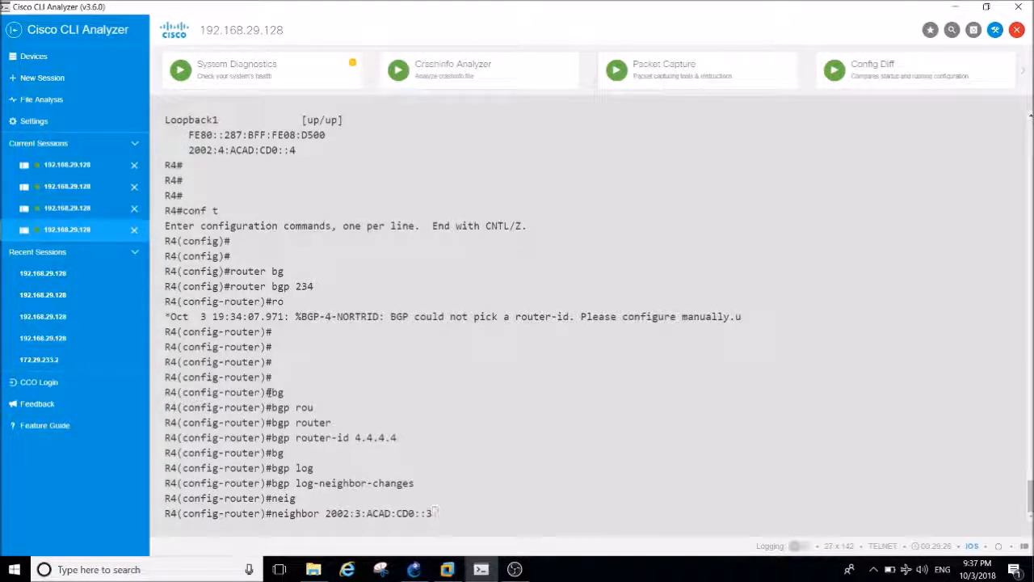
{"action": "type", "text": "rem"}
{"action": "key", "text": "Tab"}
{"action": "type", "text": "ot"}
{"action": "key", "text": "Tab"}
{"action": "type", "text": "234"}
{"action": "key", "text": "Return"}
Set the update source of R4's BGP neighbor 2002:3:ACAD:CD0::3 to loopback 1.
{"action": "key", "text": "Up"}
{"action": "key", "text": "BackSpace"}
{"action": "key", "text": "BackSpace"}
{"action": "key", "text": "BackSpace"}
{"action": "key", "text": "BackSpace"}
{"action": "key", "text": "BackSpace"}
{"action": "key", "text": "BackSpace"}
{"action": "key", "text": "BackSpace"}
{"action": "key", "text": "BackSpace"}
{"action": "key", "text": "BackSpace"}
{"action": "key", "text": "BackSpace"}
{"action": "key", "text": "BackSpace"}
{"action": "key", "text": "BackSpace"}
{"action": "key", "text": "BackSpace"}
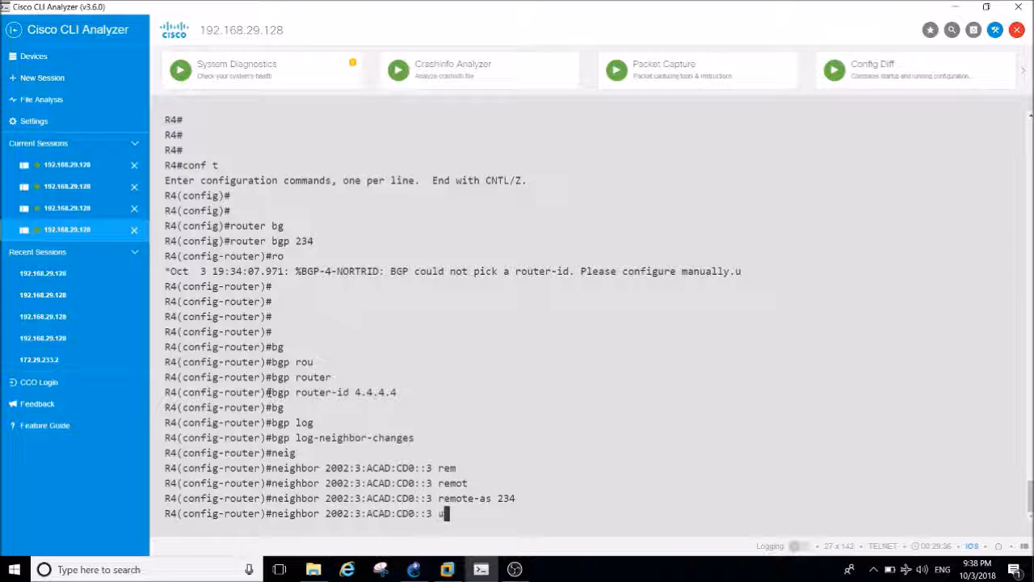
{"action": "type", "text": "up"}
{"action": "key", "text": "Tab"}
{"action": "type", "text": "loo"}
{"action": "key", "text": "Tab"}
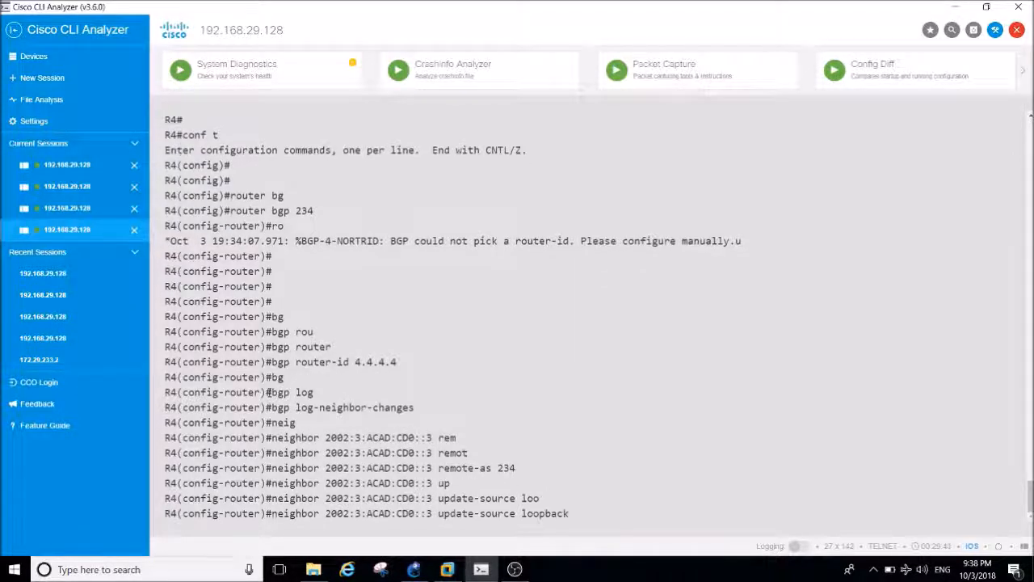
{"action": "type", "text": "1"}
{"action": "key", "text": "Return"}
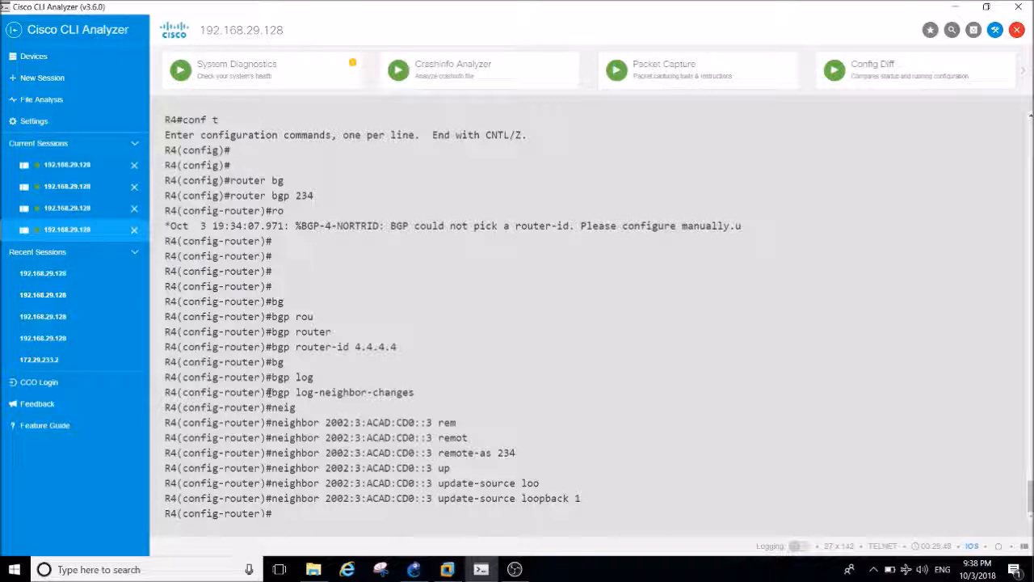
Leave R4's BGP configuration mode with end.
{"action": "type", "text": "end"}
{"action": "key", "text": "Return"}
{"action": "key", "text": "Return"}
{"action": "key", "text": "Return"}
{"action": "key", "text": "Return"}
{"action": "key", "text": "Return"}
Try to display R4's BGP summary with sh ipv6 bgp sum.
{"action": "type", "text": "sh"}
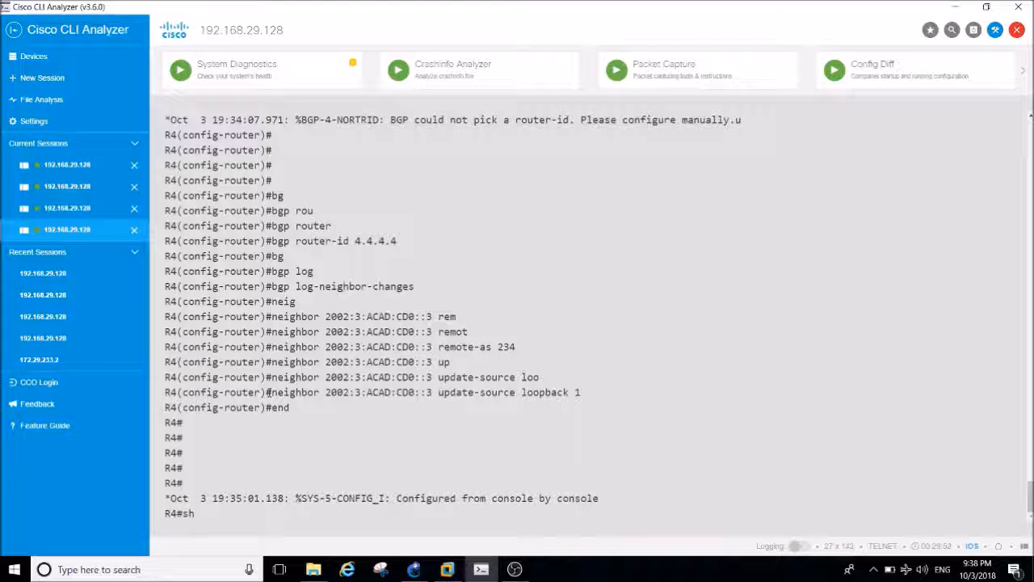
{"action": "type", "text": " ipv"}
{"action": "key", "text": "Tab"}
{"action": "type", "text": "bg"}
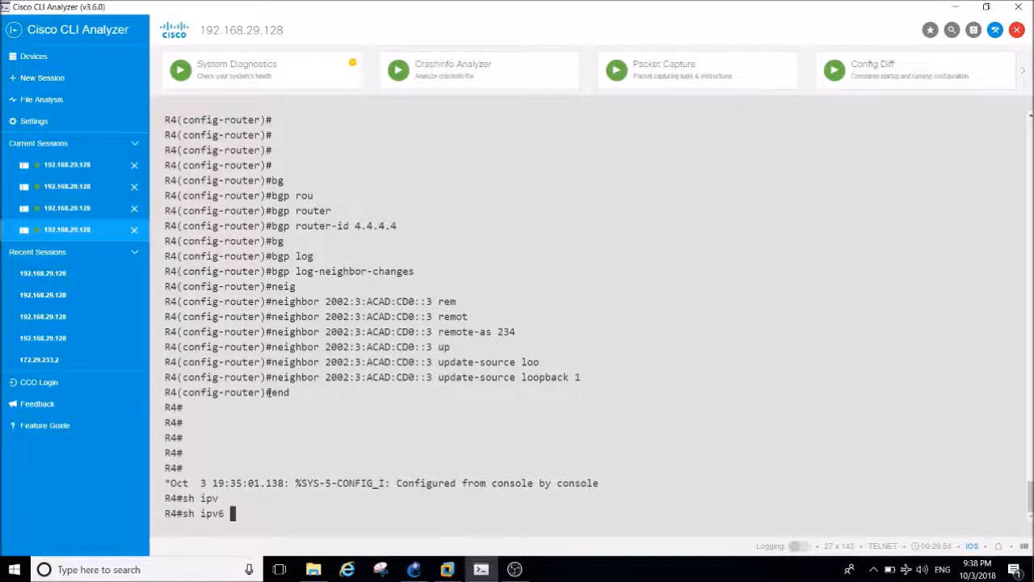
{"action": "key", "text": "Tab"}
{"action": "type", "text": "p sum"}
{"action": "key", "text": "Tab"}
{"action": "key", "text": "Return"}
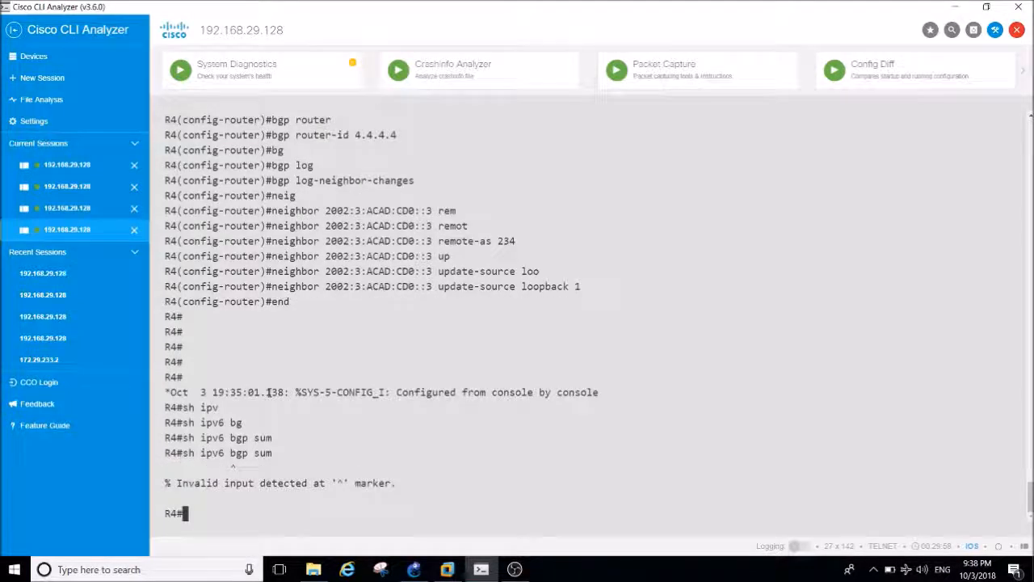
Query R4's IPv6 BGP neighbor summary with sh bgp ipv6 sum.
{"action": "type", "text": "sh bg"}
{"action": "key", "text": "Tab"}
{"action": "type", "text": "ipv"}
{"action": "key", "text": "Tab"}
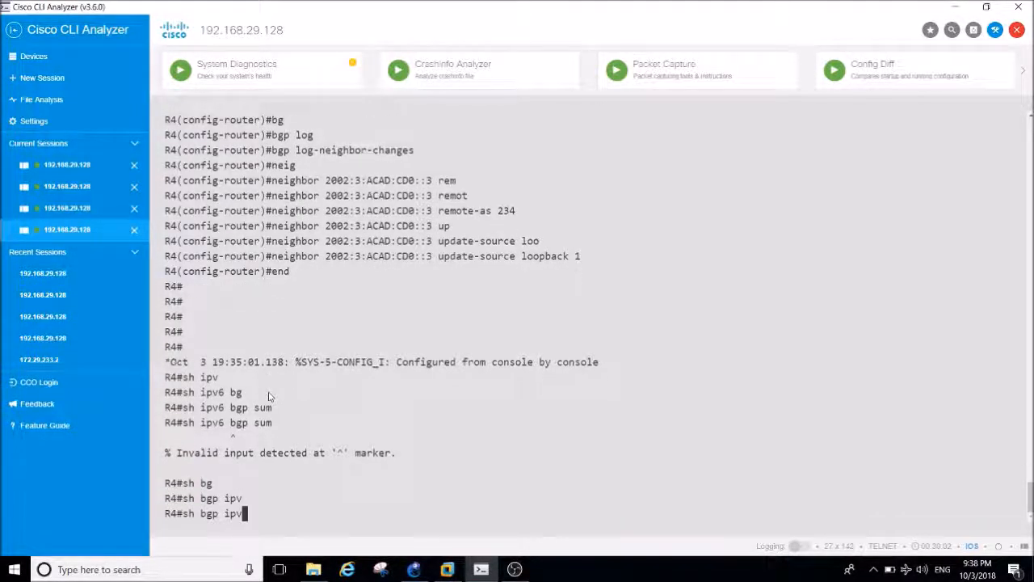
{"action": "type", "text": "6 sum"}
{"action": "key", "text": "Tab"}
{"action": "key", "text": "Return"}
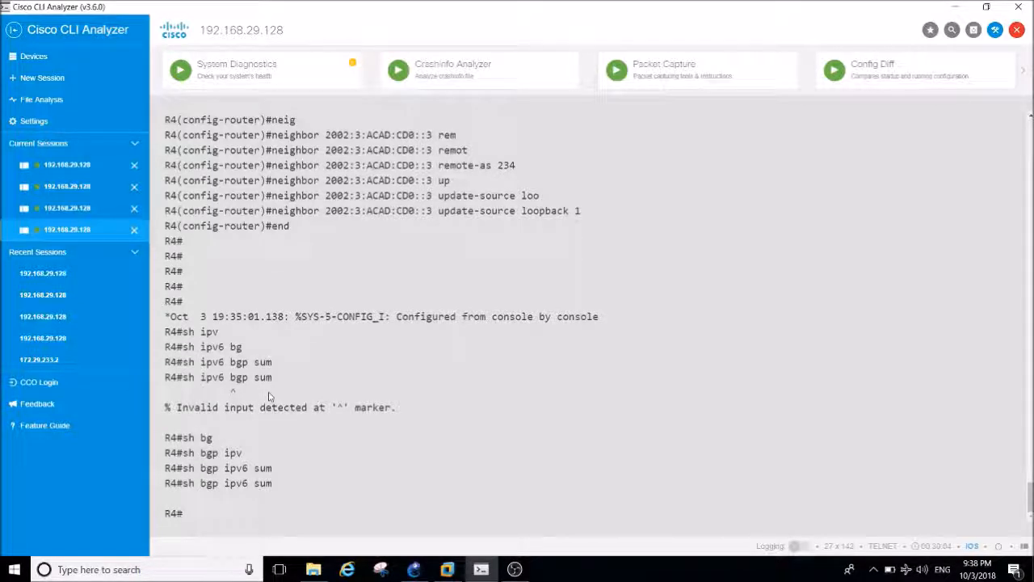
{"action": "key", "text": "Return"}
{"action": "key", "text": "Return"}
{"action": "key", "text": "Return"}
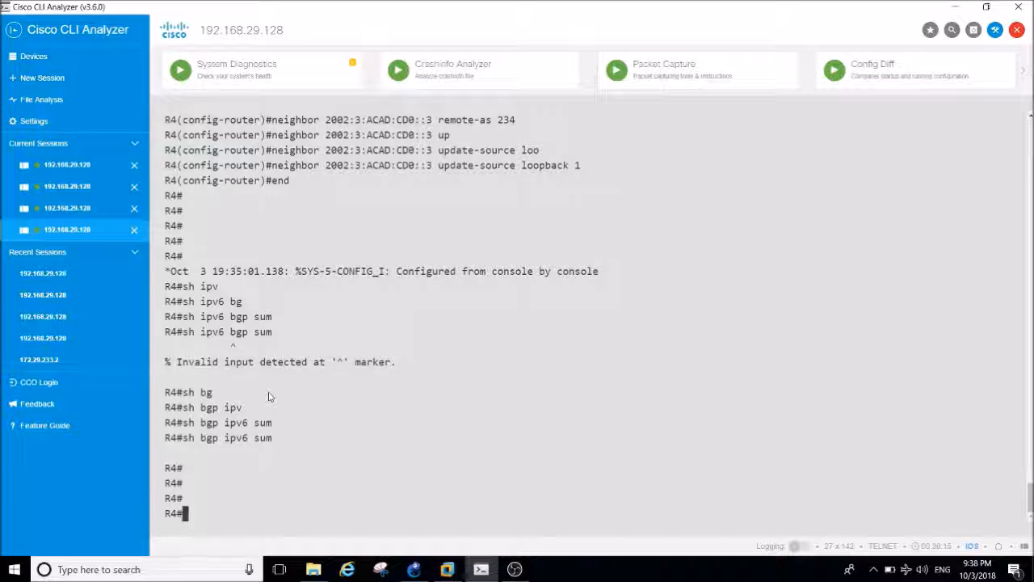
Display the BGP section of R4's running configuration with sh run | s bgp and examine the neighbor settings.
{"action": "key", "text": "Return"}
{"action": "key", "text": "Return"}
{"action": "key", "text": "Return"}
{"action": "type", "text": "sh irun "}
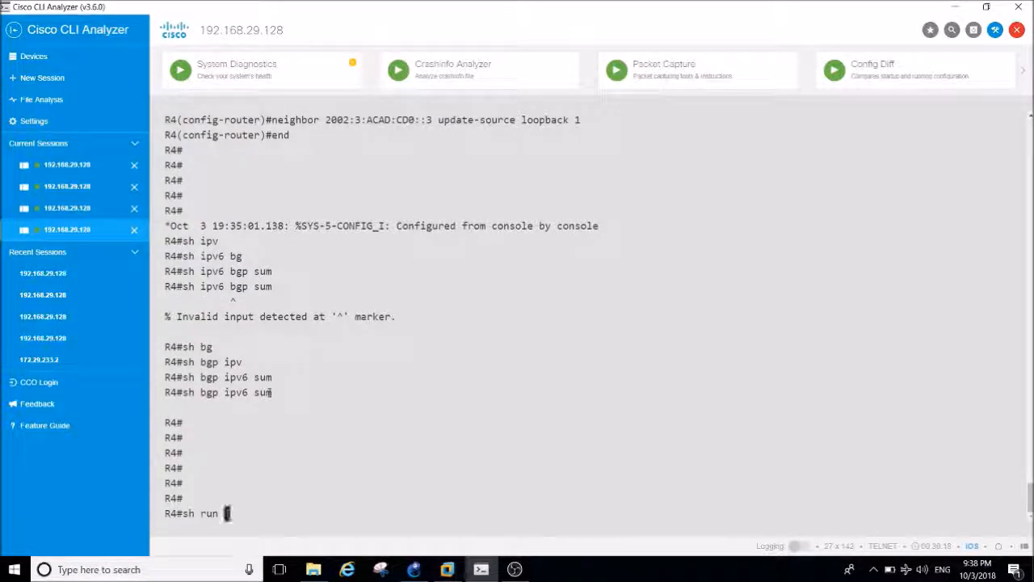
{"action": "type", "text": "| s bgp"}
{"action": "key", "text": "Return"}
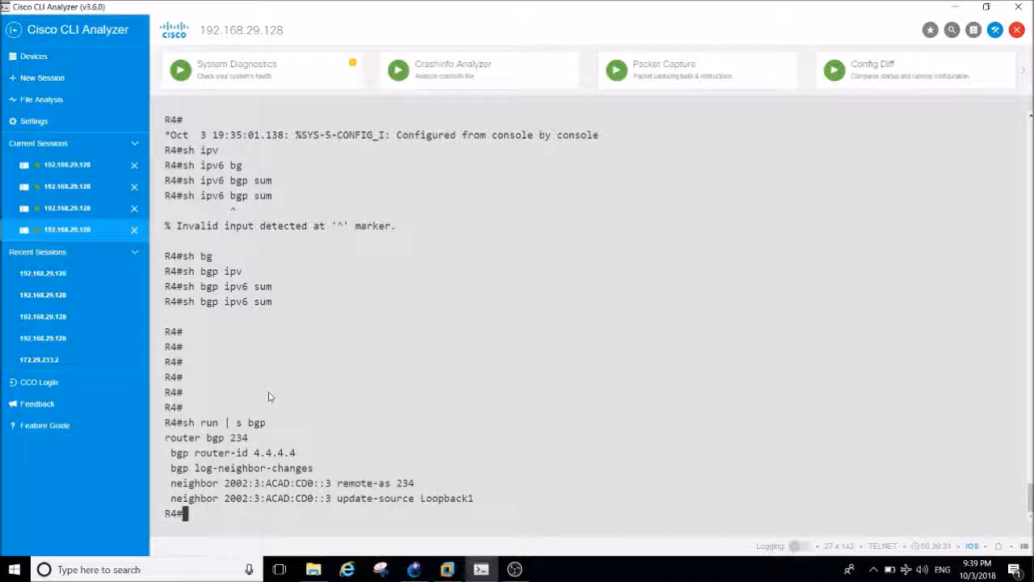
Enter global configuration mode on R4 and reopen its BGP process with router bgp 234.
{"action": "type", "text": "conf t"}
{"action": "key", "text": "Return"}
{"action": "key", "text": "Return"}
{"action": "triple_click", "coordinate": [227, 394]}
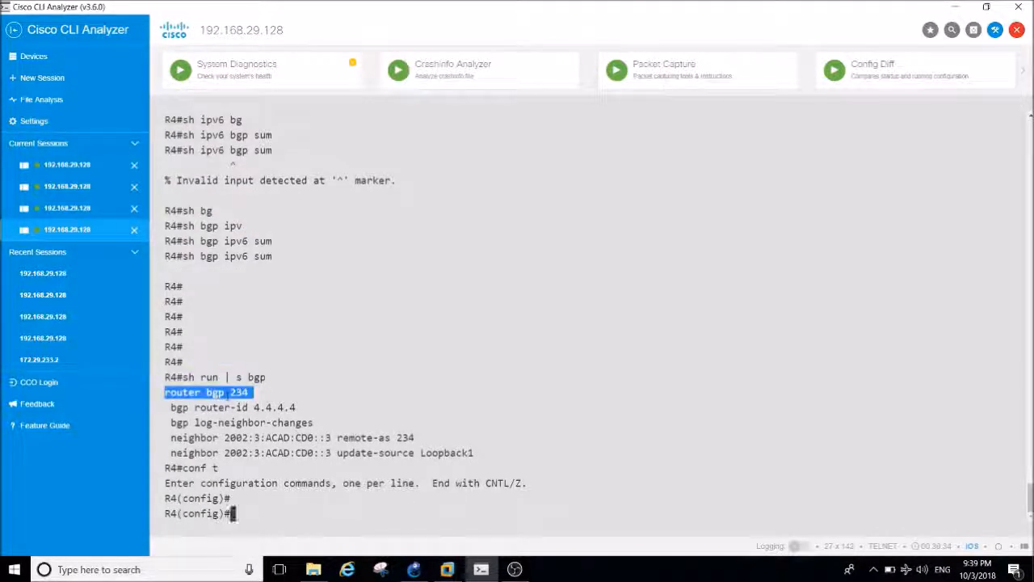
{"action": "right_click", "coordinate": [227, 393]}
{"action": "key", "text": "Return"}
{"action": "key", "text": "Return"}
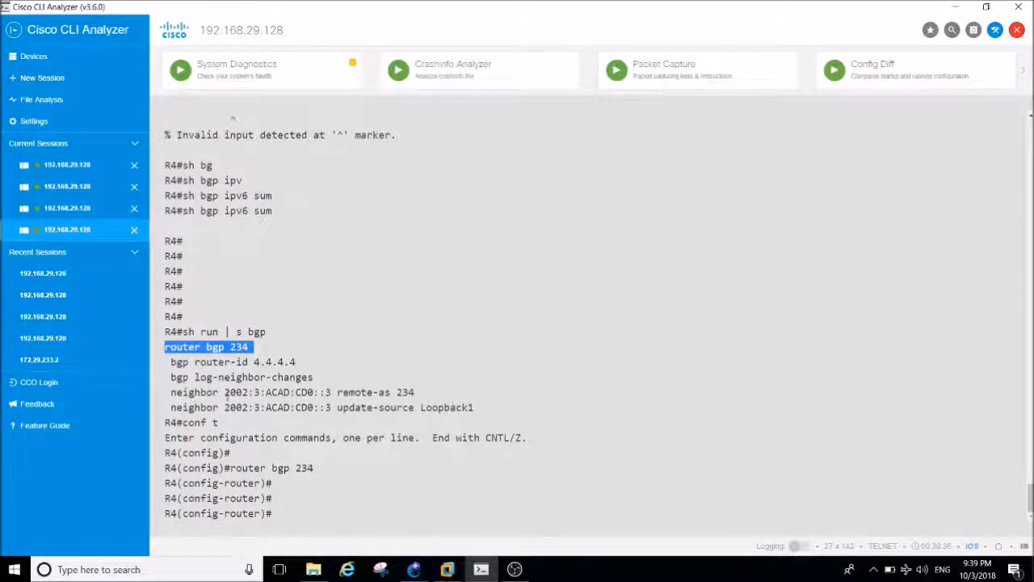
List the IPv6 address-family options on R4 and enter address-family ipv6 unicast.
{"action": "type", "text": "ad"}
{"action": "key", "text": "Tab"}
{"action": "type", "text": "ipv6 ?"}
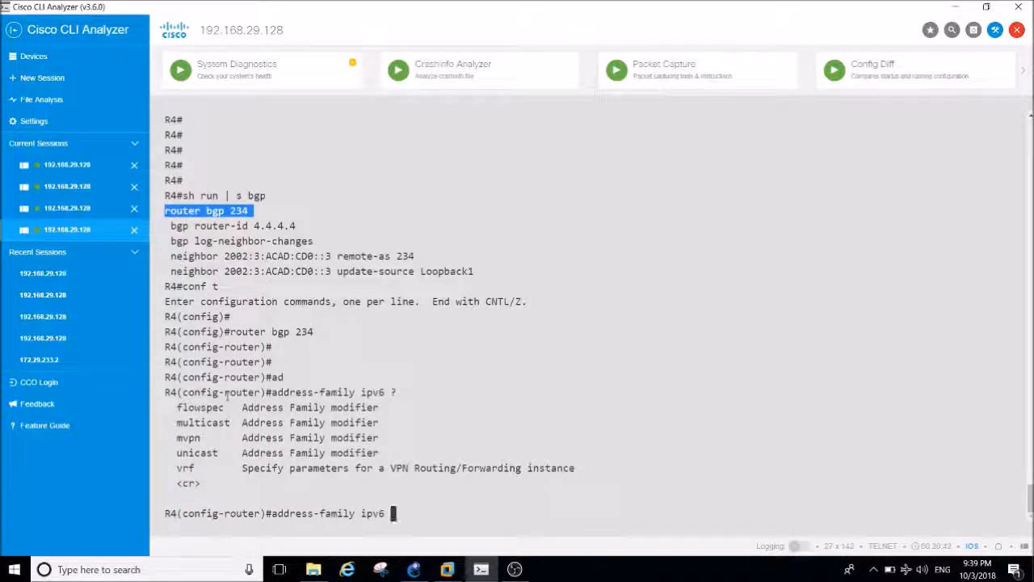
{"action": "type", "text": "un"}
{"action": "key", "text": "Tab"}
{"action": "key", "text": "Return"}
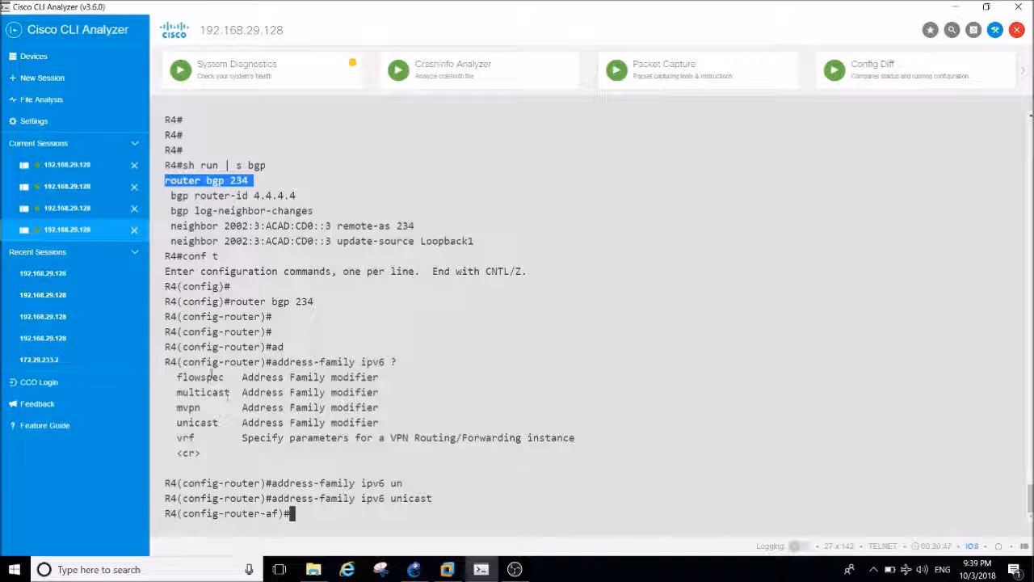
Activate neighbor 2002:3:ACAD:CD0::3 under R4's IPv6 unicast address family and return to privileged mode.
{"action": "left_click_drag", "start_coordinate": [334, 241], "coordinate": [171, 239]}
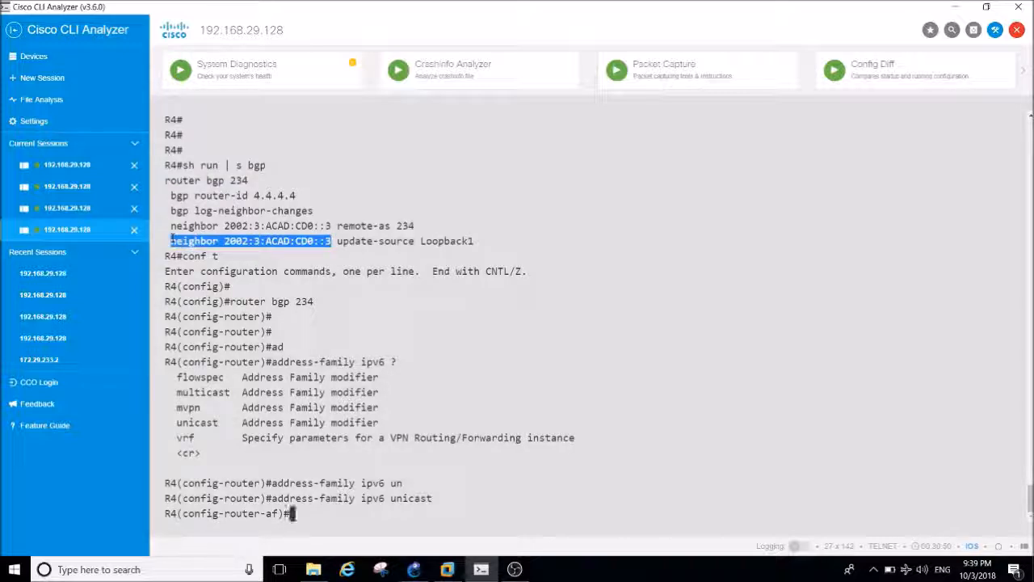
{"action": "right_click", "coordinate": [171, 239]}
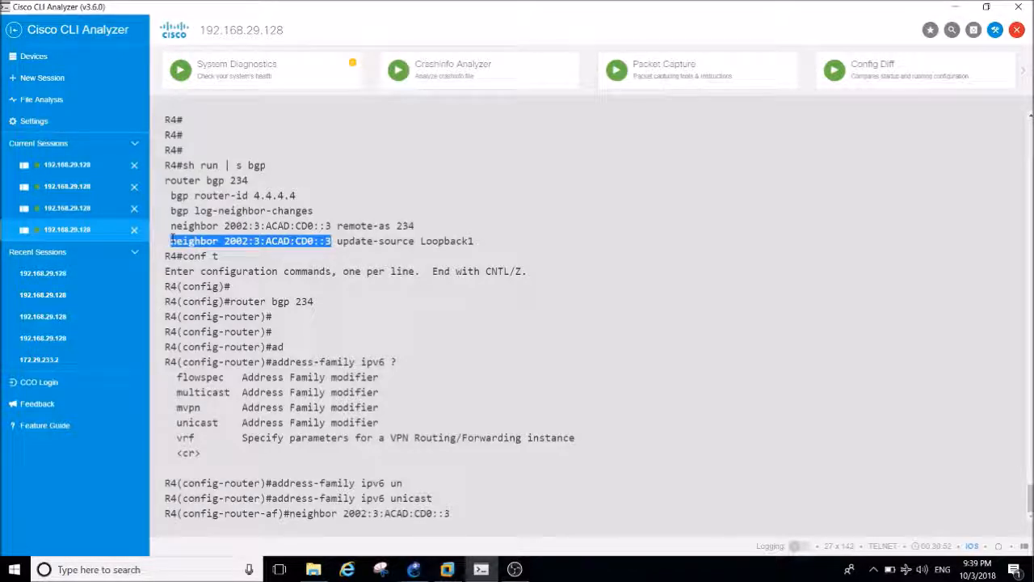
{"action": "type", "text": "act"}
{"action": "key", "text": "Tab"}
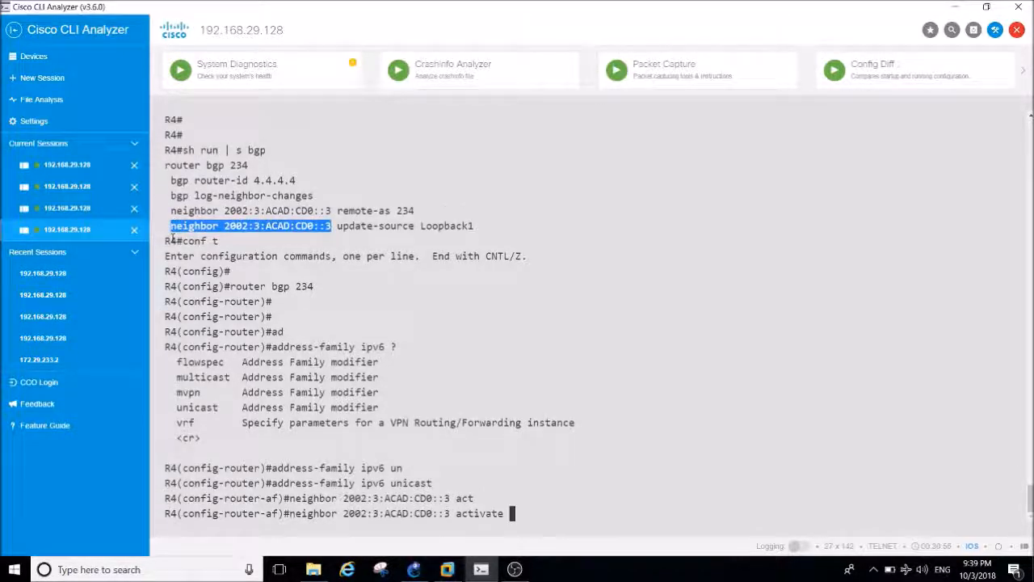
{"action": "key", "text": "Return"}
{"action": "type", "text": "end"}
{"action": "key", "text": "Return"}
{"action": "key", "text": "Return"}
{"action": "key", "text": "Return"}
Display the BGP section of R4's running configuration with sh run | s bgp to check the address-family activation.
{"action": "type", "text": "sh run | s bgp"}
{"action": "key", "text": "Return"}
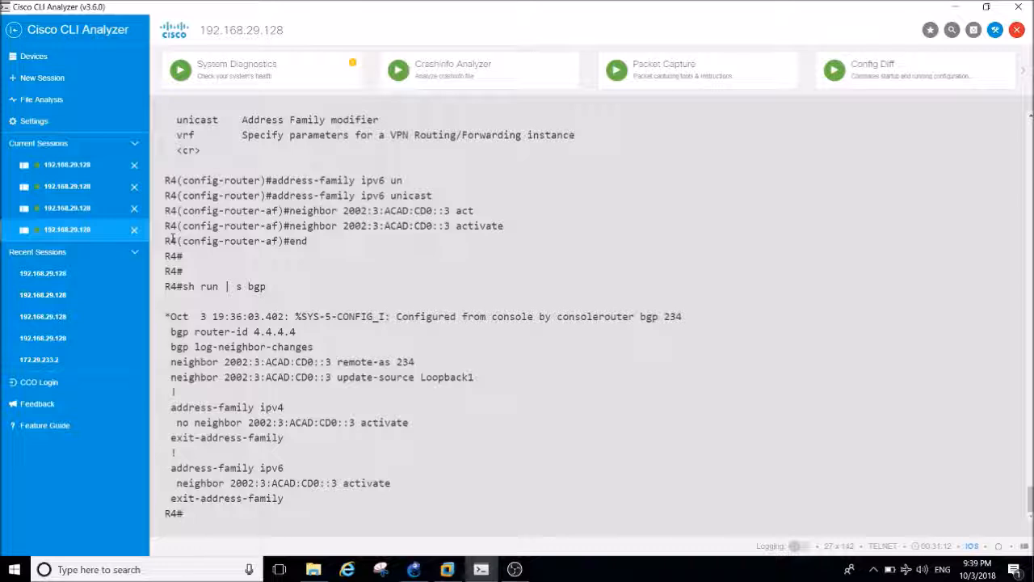
{"action": "key", "text": "Return"}
{"action": "key", "text": "Return"}
{"action": "key", "text": "Return"}
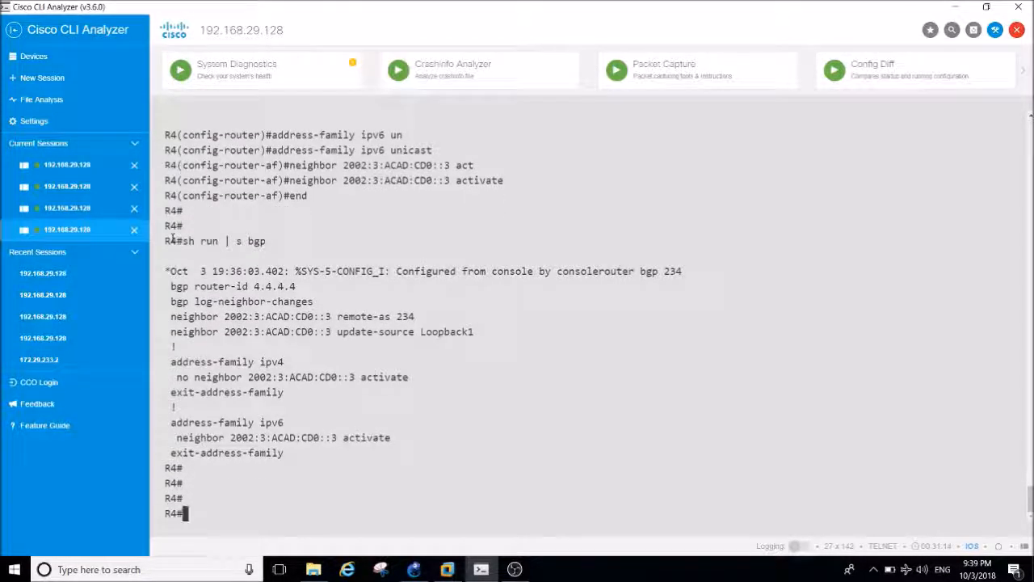
Ping R3's loopback address 2002:3:ACAD:CD0::3 from R4.
{"action": "type", "text": "ping"}
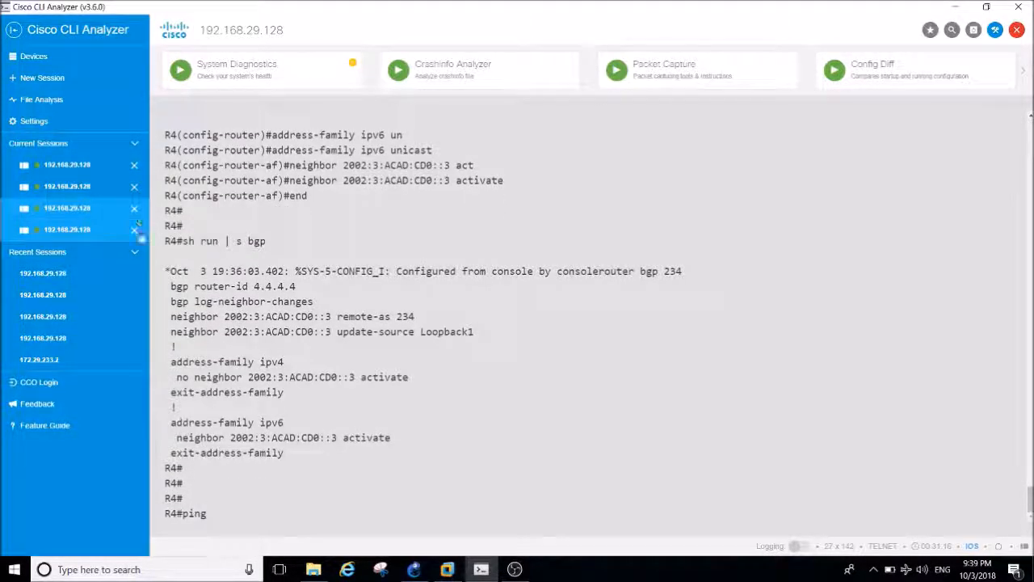
{"action": "left_click_drag", "start_coordinate": [223, 330], "coordinate": [332, 331]}
{"action": "right_click", "coordinate": [331, 335]}
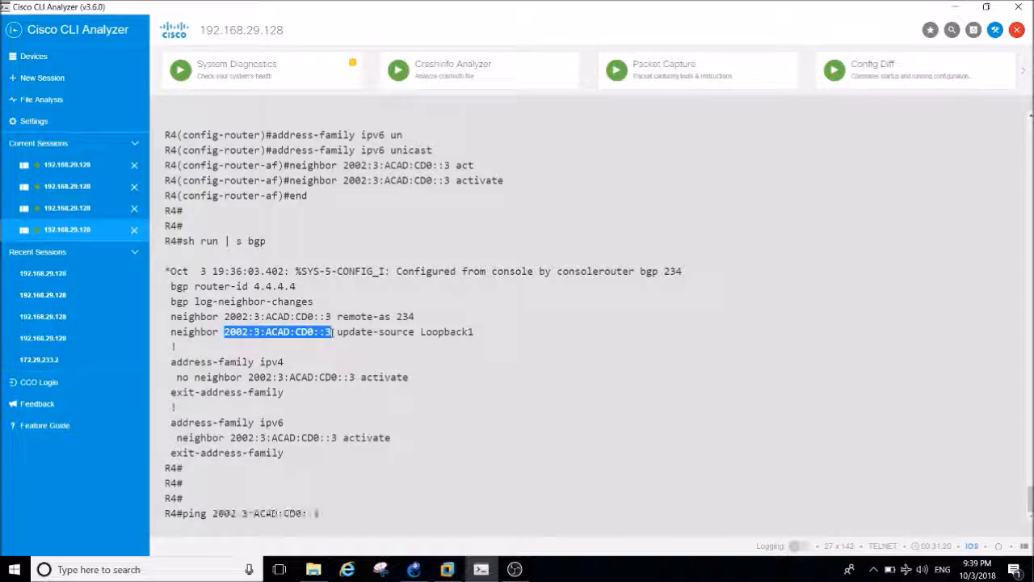
{"action": "key", "text": "Return"}
{"action": "key", "text": "Return"}
{"action": "key", "text": "Return"}
{"action": "key", "text": "Return"}
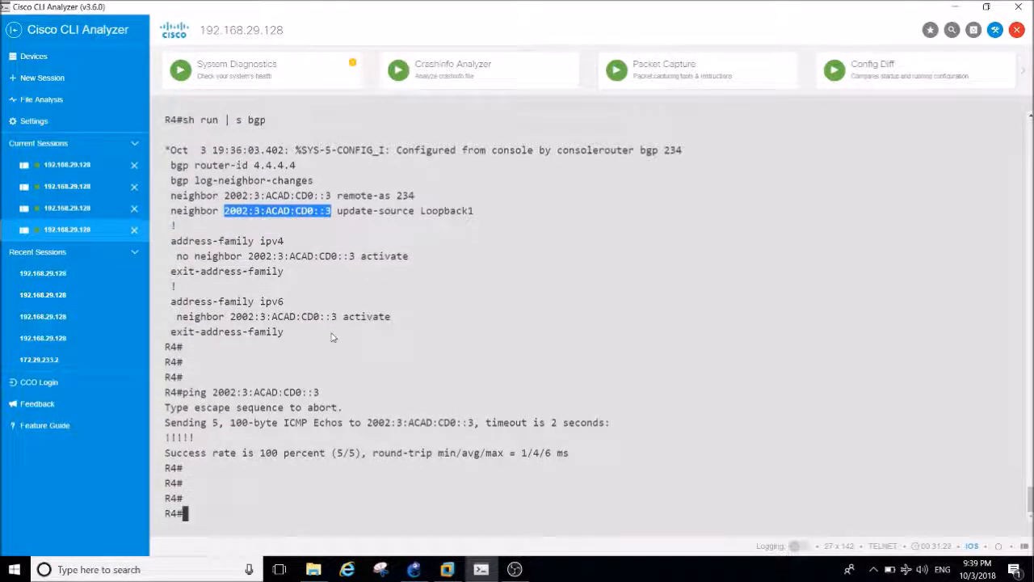
Query R4's BGP neighbor status with sh bgp ipv6 unicast summary.
{"action": "type", "text": "sh bg"}
{"action": "key", "text": "Tab"}
{"action": "type", "text": "ipb"}
{"action": "key", "text": "Tab"}
{"action": "type", "text": "v"}
{"action": "key", "text": "BackSpace"}
{"action": "key", "text": "BackSpace"}
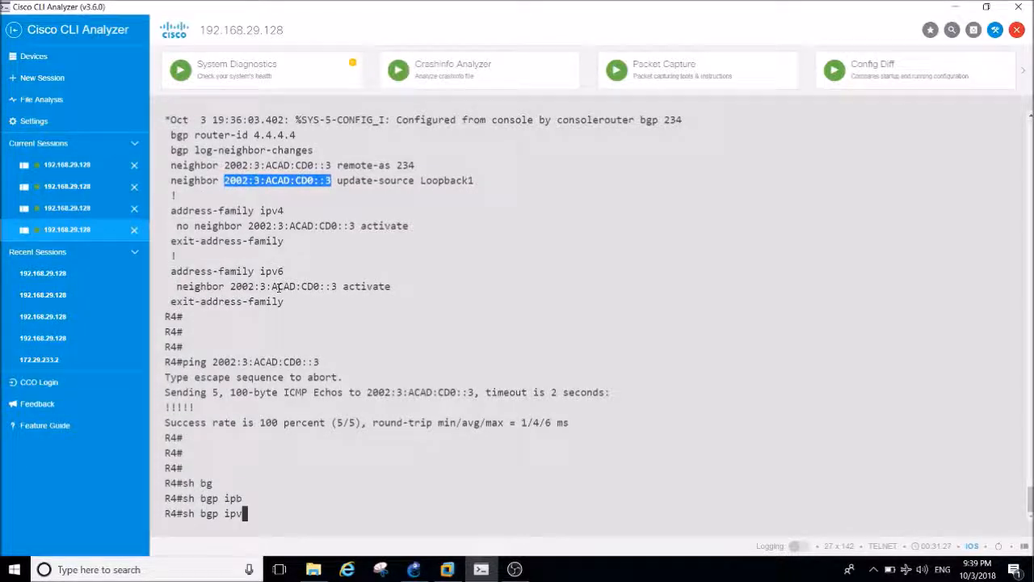
{"action": "type", "text": "v"}
{"action": "key", "text": "Tab"}
{"action": "type", "text": "6 uni"}
{"action": "key", "text": "Tab"}
{"action": "type", "text": "sum"}
{"action": "key", "text": "Tab"}
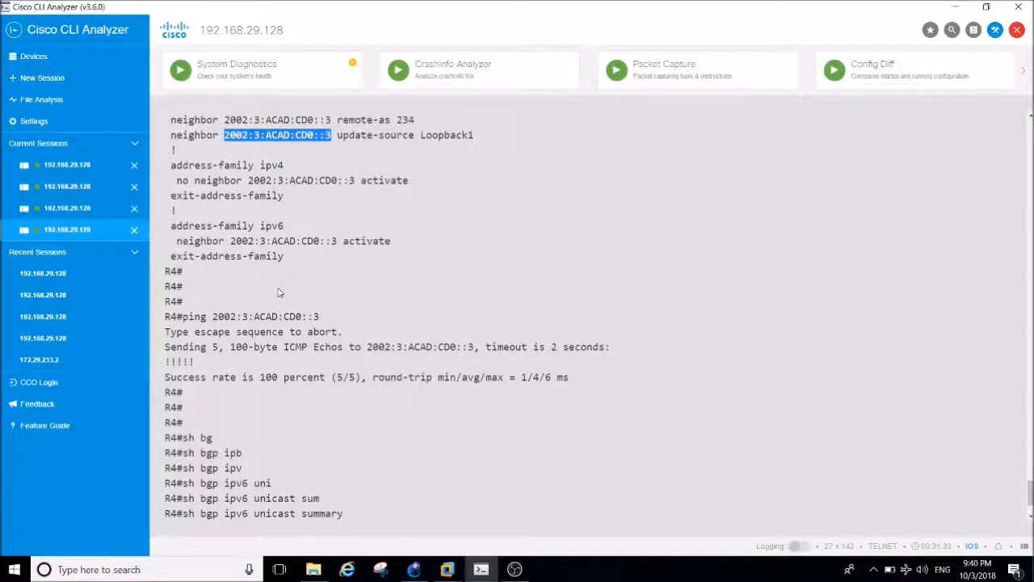
{"action": "key", "text": "Return"}
Repeat sh bgp ipv6 unicast summary on R4 several times to monitor the neighbor's session state.
{"action": "key", "text": "Return"}
{"action": "key", "text": "Return"}
{"action": "key", "text": "Return"}
{"action": "key", "text": "Return"}
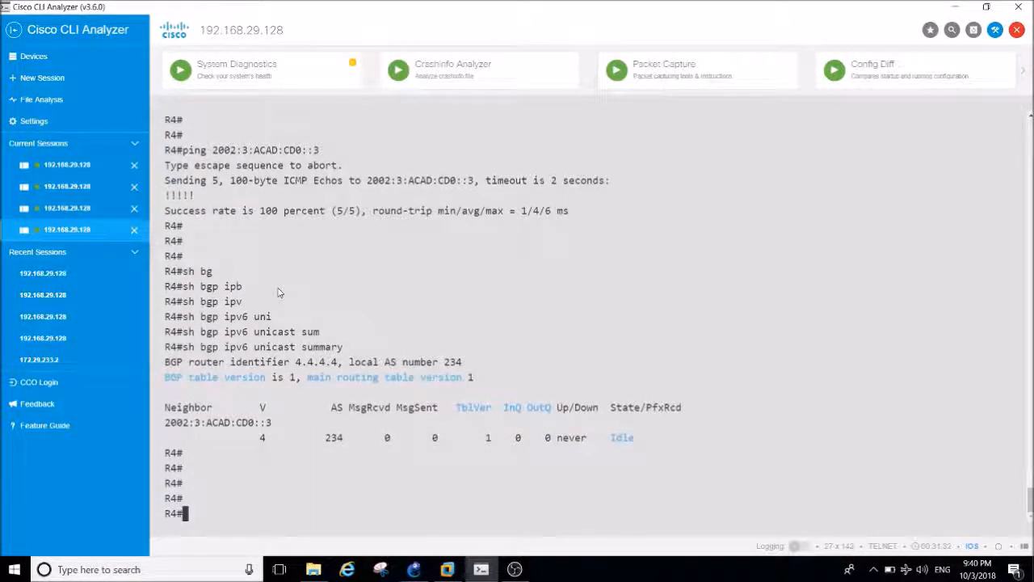
{"action": "key", "text": "Up"}
{"action": "key", "text": "Return"}
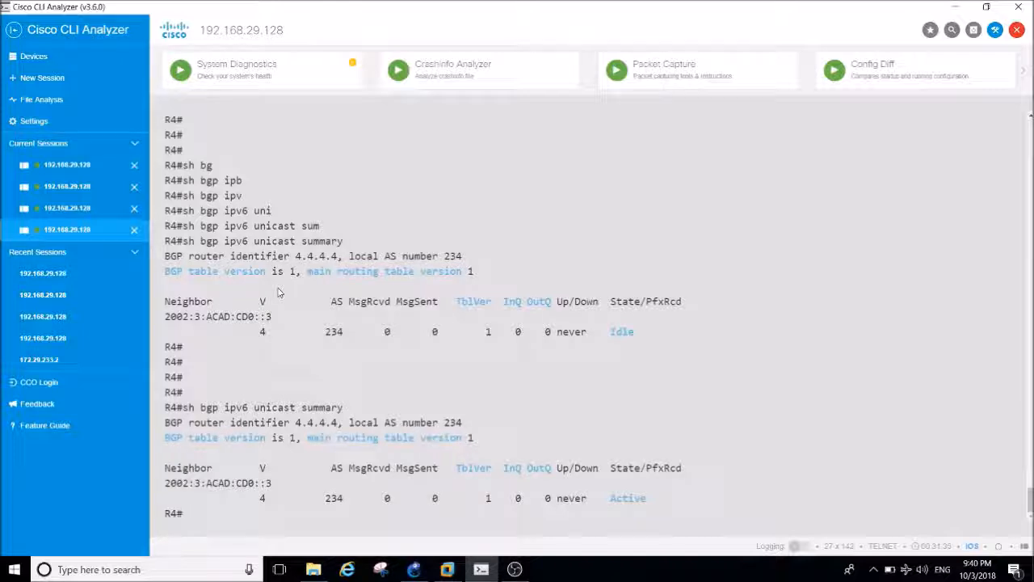
{"action": "key", "text": "Up"}
{"action": "key", "text": "Return"}
{"action": "key", "text": "Up"}
{"action": "key", "text": "Return"}
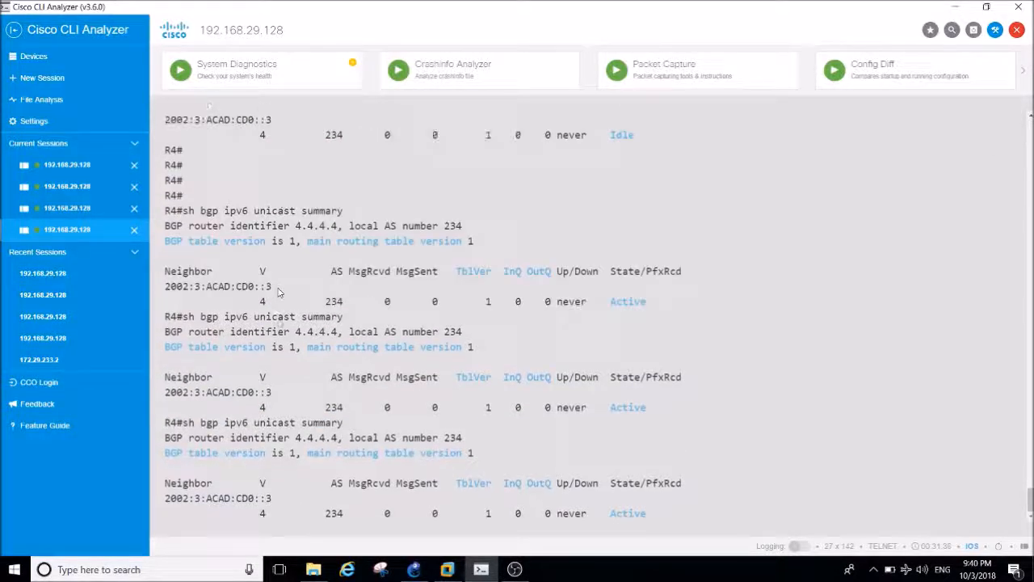
{"action": "key", "text": "Up"}
{"action": "key", "text": "Return"}
{"action": "key", "text": "Up"}
{"action": "key", "text": "Down"}
{"action": "key", "text": "Return"}
{"action": "key", "text": "Return"}
{"action": "key", "text": "Return"}
{"action": "key", "text": "Return"}
{"action": "key", "text": "Return"}
{"action": "key", "text": "Up"}
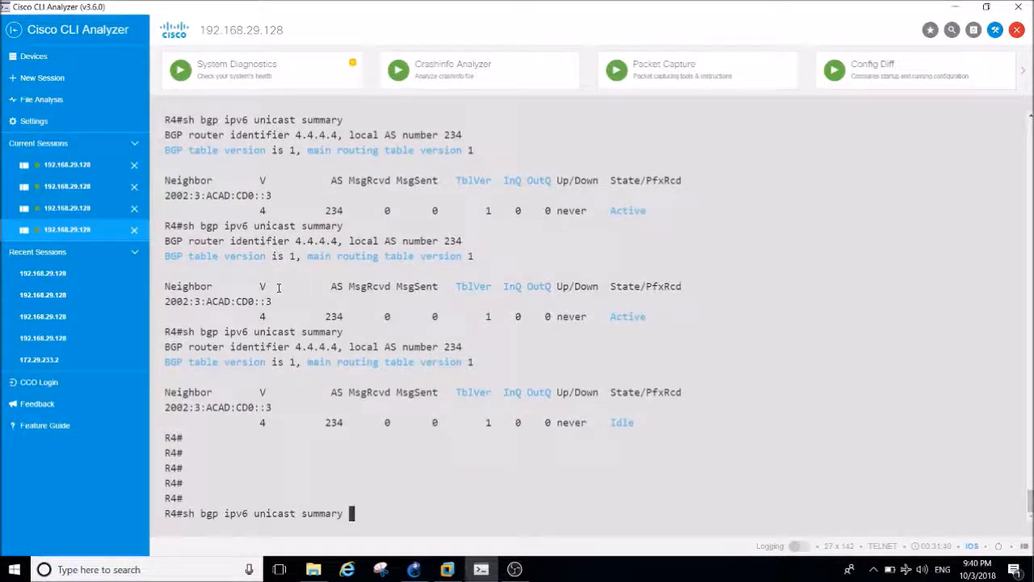
{"action": "key", "text": "Return"}
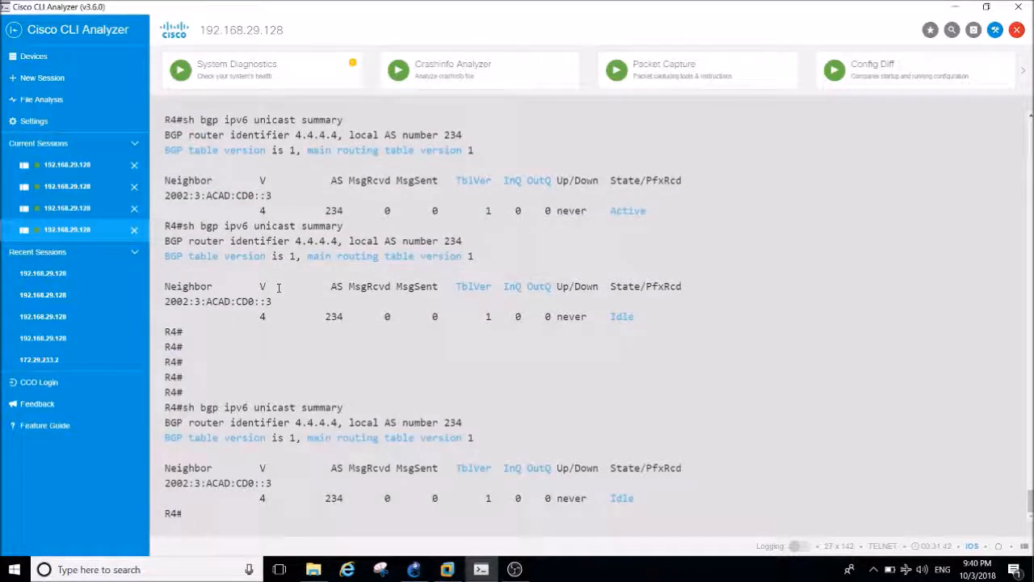
{"action": "key", "text": "Return"}
{"action": "key", "text": "Return"}
{"action": "key", "text": "Return"}
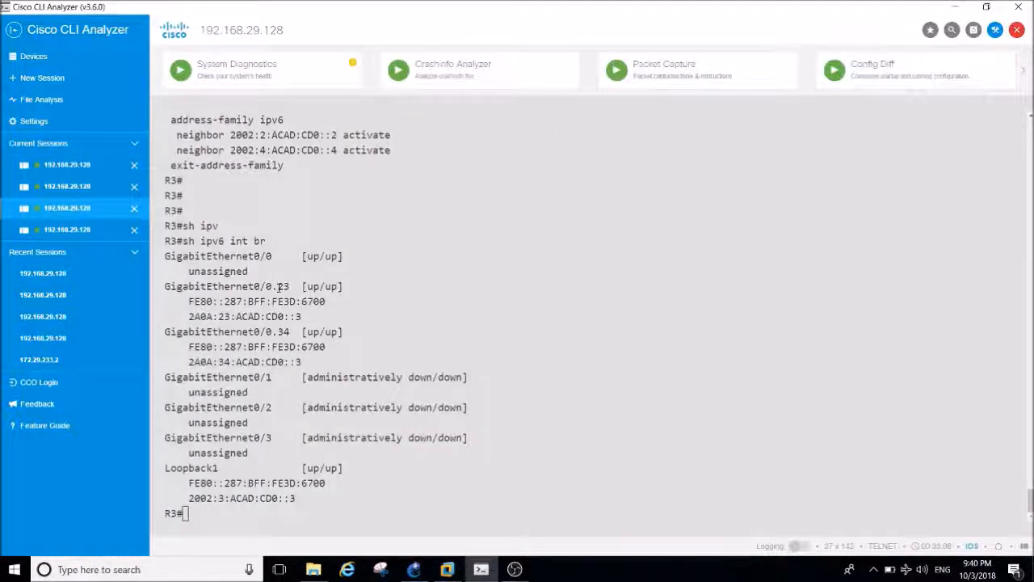
In the R3 session, display the BGP section of the running configuration with sh run | s bgp.
{"action": "key", "text": "Return"}
{"action": "key", "text": "Return"}
{"action": "key", "text": "Return"}
{"action": "key", "text": "Return"}
{"action": "key", "text": "Return"}
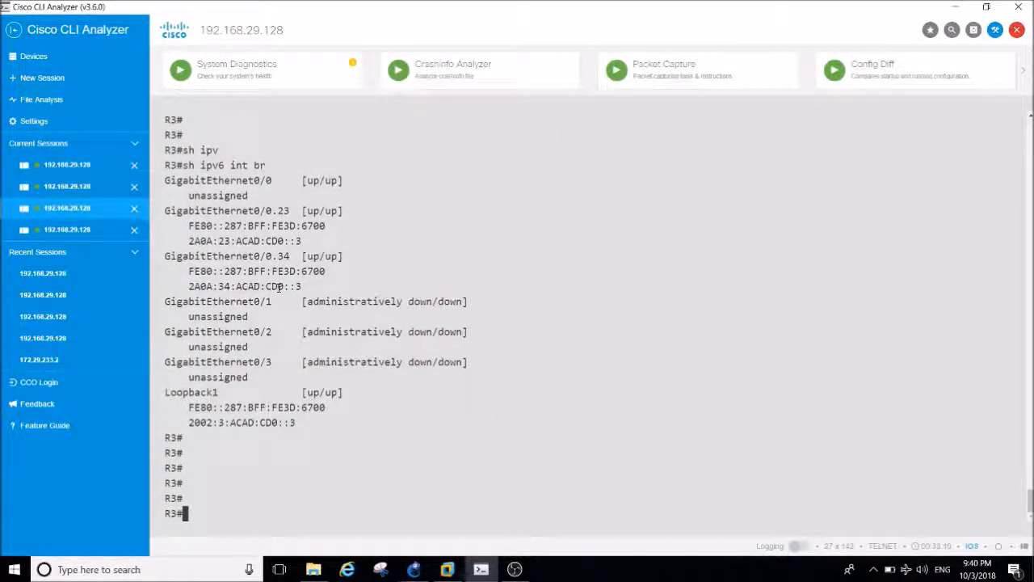
{"action": "type", "text": "sh ipv"}
{"action": "key", "text": "Tab"}
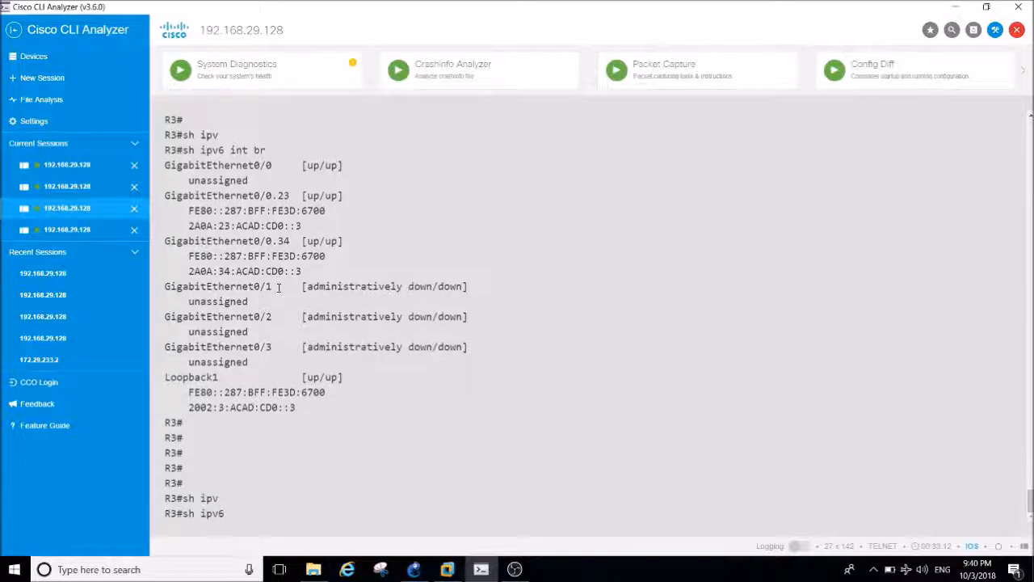
{"action": "key", "text": "BackSpace"}
{"action": "key", "text": "BackSpace"}
{"action": "key", "text": "BackSpace"}
{"action": "key", "text": "BackSpace"}
{"action": "type", "text": "run"}
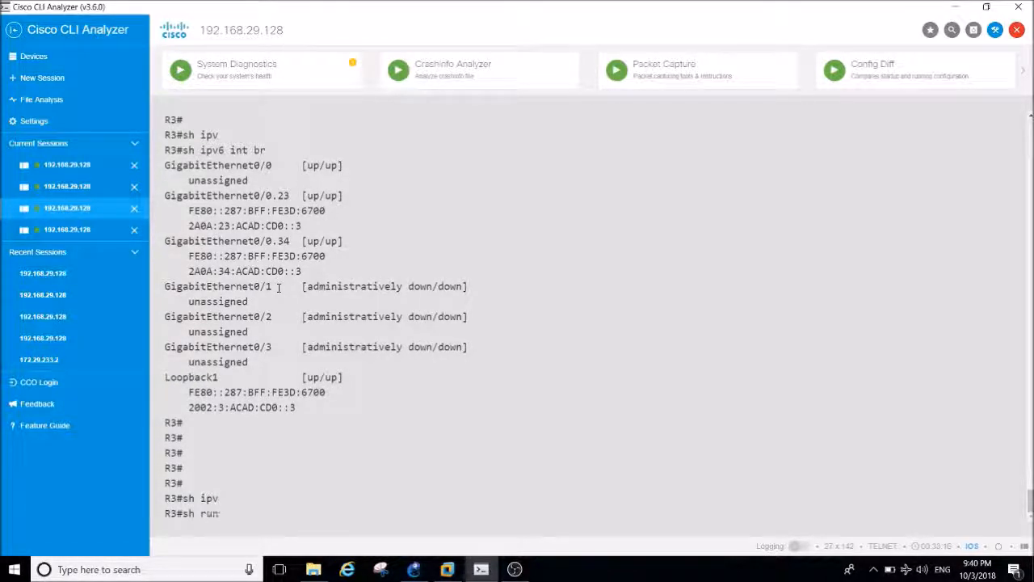
{"action": "type", "text": " | s bgp"}
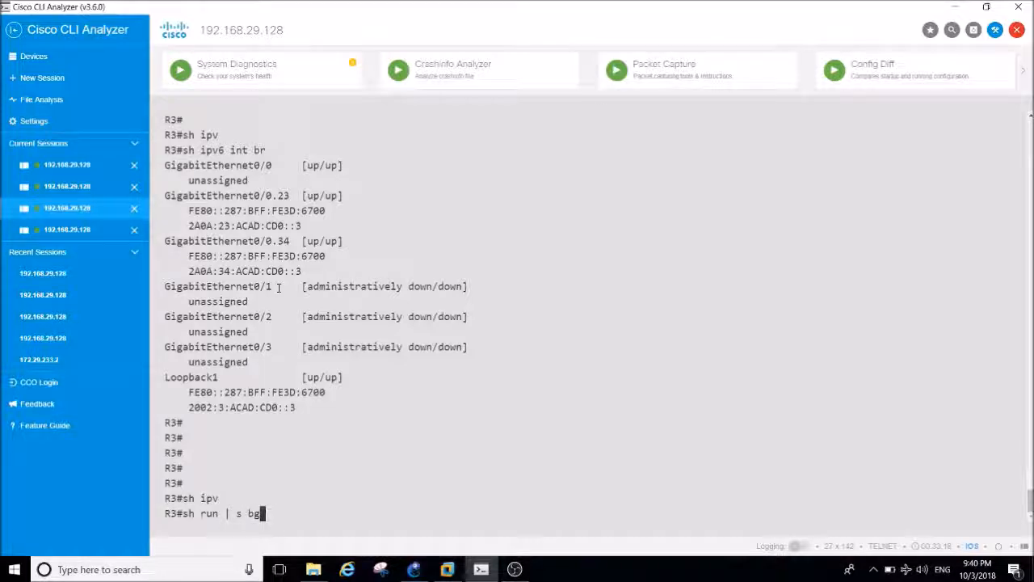
{"action": "key", "text": "Return"}
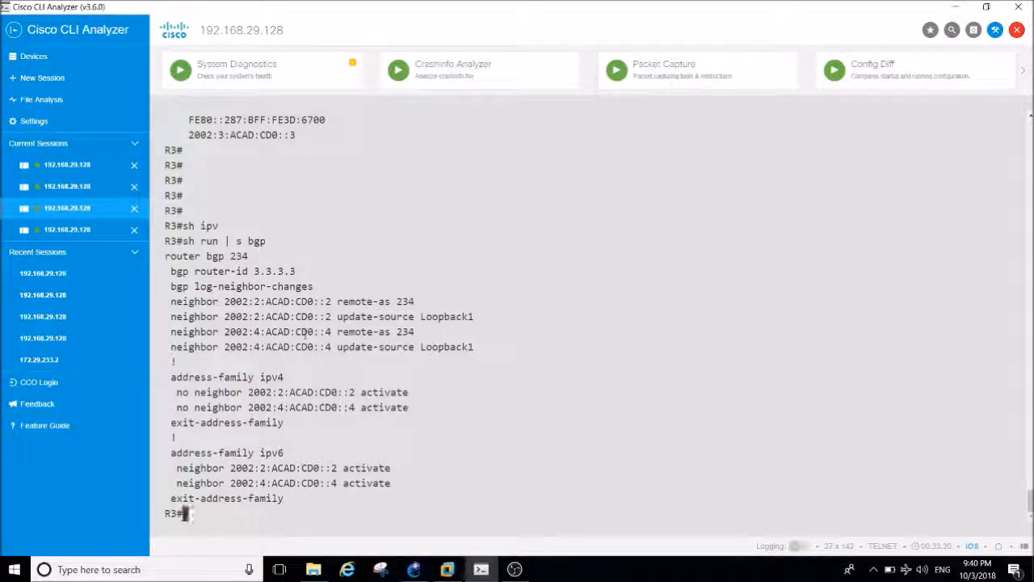
Ping R4's loopback address 2002:4:ACAD:CD0::4 from R3.
{"action": "type", "text": "sing"}
{"action": "mouse_move", "coordinate": [331, 481]}
{"action": "left_mouse_down"}
{"action": "mouse_move", "coordinate": [232, 481]}
{"action": "mouse_move", "coordinate": [337, 484]}
{"action": "left_mouse_up"}
{"action": "key", "text": "ctrl+c"}
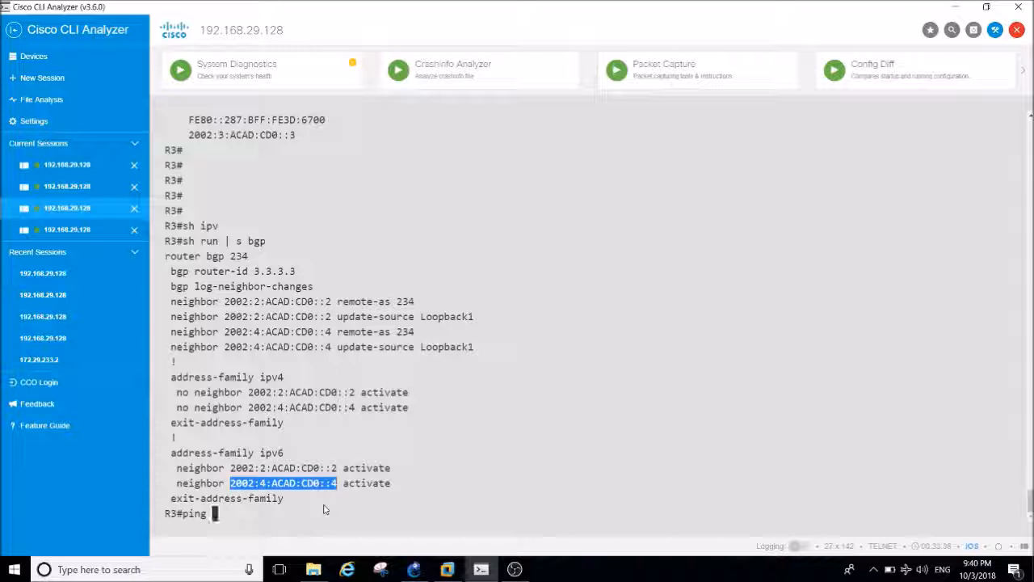
{"action": "right_click", "coordinate": [328, 504]}
{"action": "key", "text": "Return"}
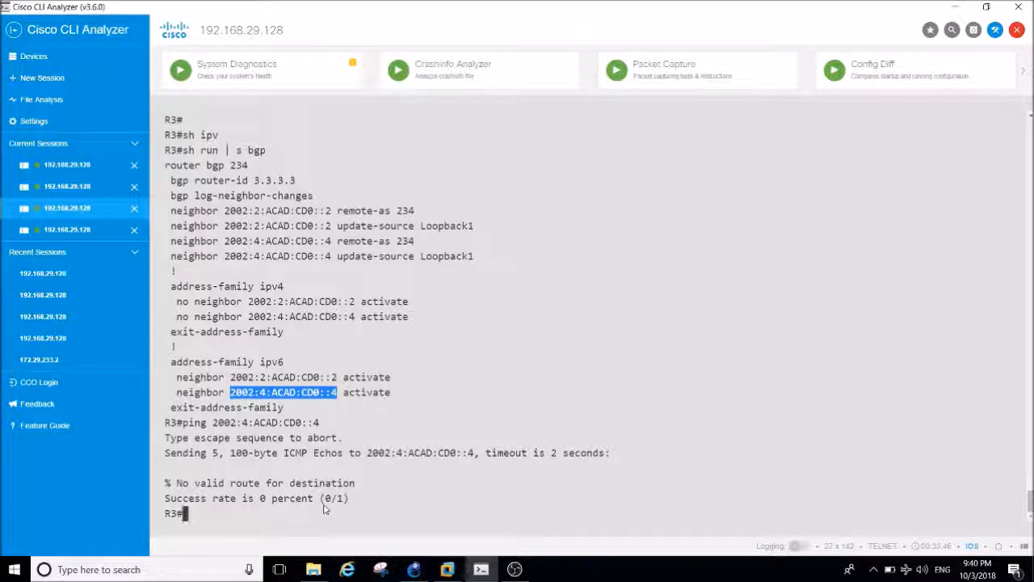
Switch to the R4 session and list its IPv6 routing protocols with sh ipv6 protocols, examining the OSPF interfaces.
{"action": "left_click", "coordinate": [81, 230]}
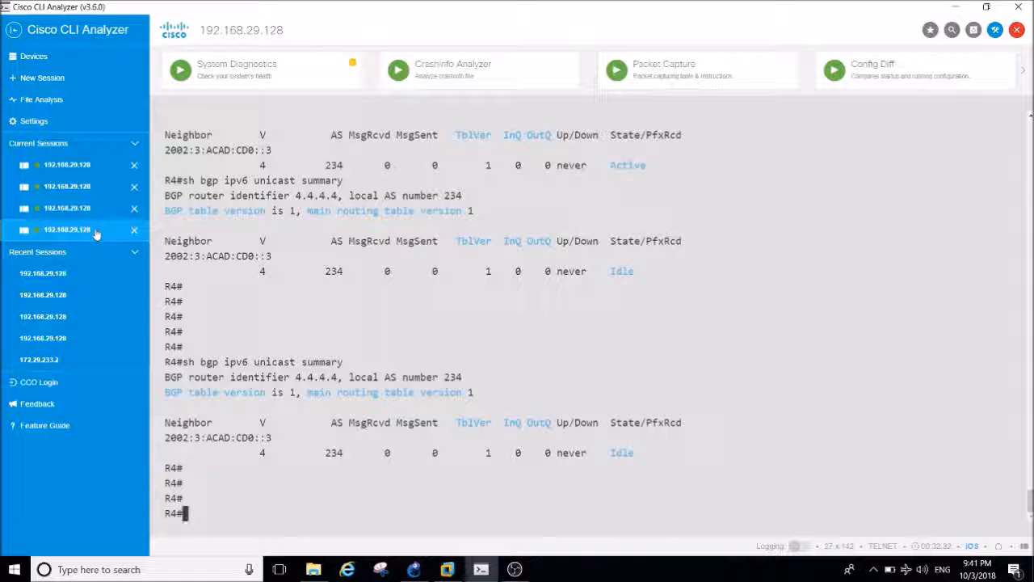
{"action": "type", "text": "sh ipv"}
{"action": "key", "text": "Tab"}
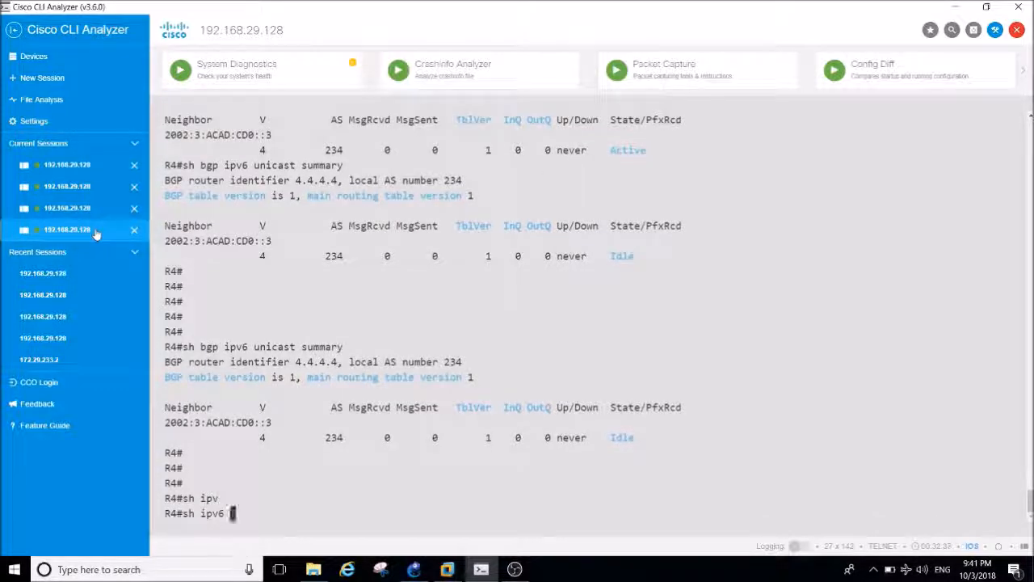
{"action": "type", "text": "pro"}
{"action": "key", "text": "Tab"}
{"action": "key", "text": "Return"}
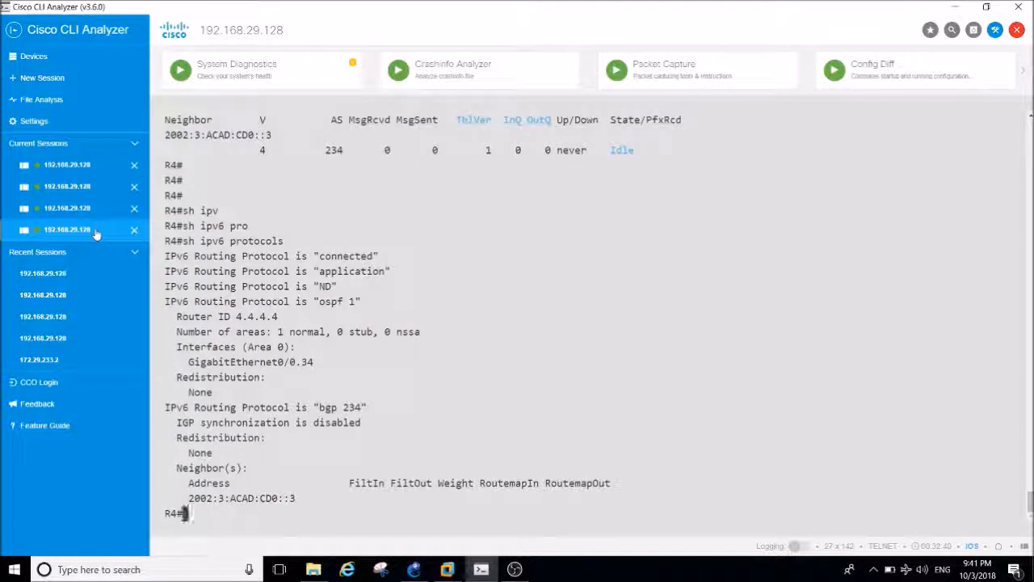
{"action": "key", "text": "Return"}
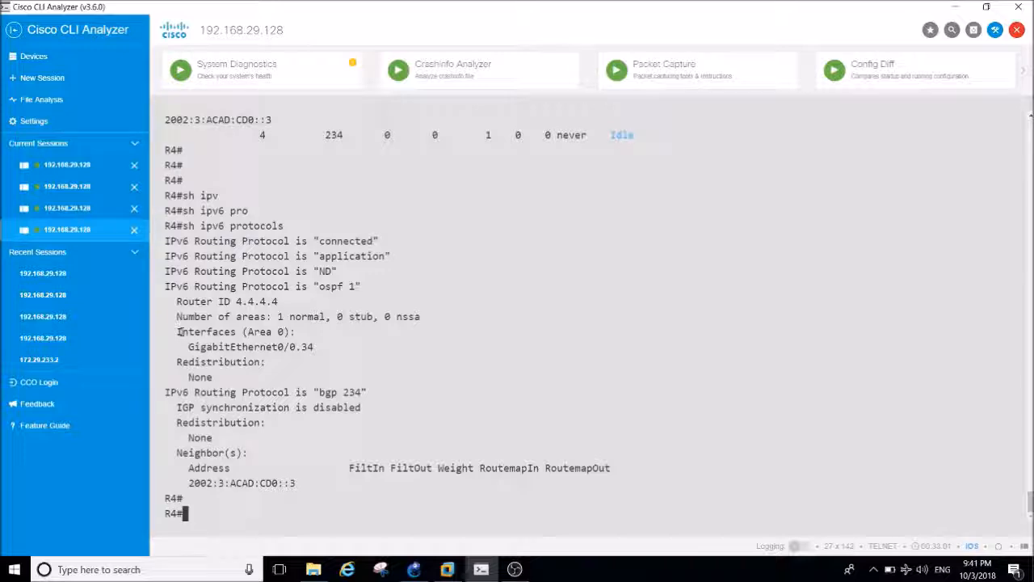
Enter global configuration mode on R4 and open interface loopback 1.
{"action": "type", "text": "conf t"}
{"action": "key", "text": "Return"}
{"action": "key", "text": "Return"}
{"action": "key", "text": "Return"}
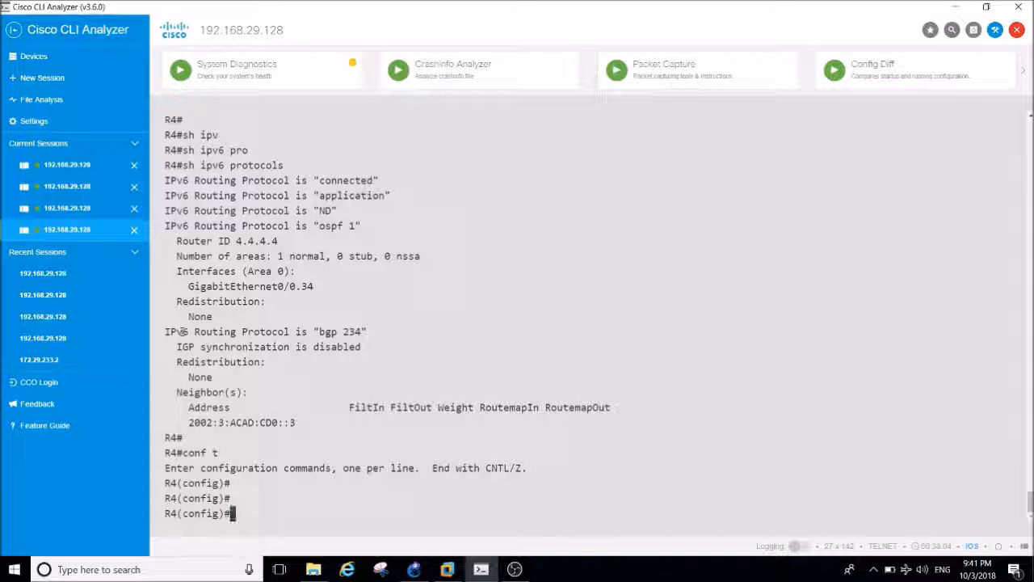
{"action": "type", "text": "int loo"}
{"action": "key", "text": "Tab"}
{"action": "type", "text": "1"}
{"action": "key", "text": "Return"}
Enable OSPF on R4's loopback 1 with ipv6 ospf 1 area 0 and return to privileged mode.
{"action": "type", "text": "ip os"}
{"action": "key", "text": "Tab"}
{"action": "key", "text": "BackSpace"}
{"action": "key", "text": "BackSpace"}
{"action": "key", "text": "BackSpace"}
{"action": "key", "text": "BackSpace"}
{"action": "key", "text": "BackSpace"}
{"action": "key", "text": "BackSpace"}
{"action": "type", "text": "v"}
{"action": "key", "text": "Tab"}
{"action": "type", "text": "os"}
{"action": "key", "text": "Tab"}
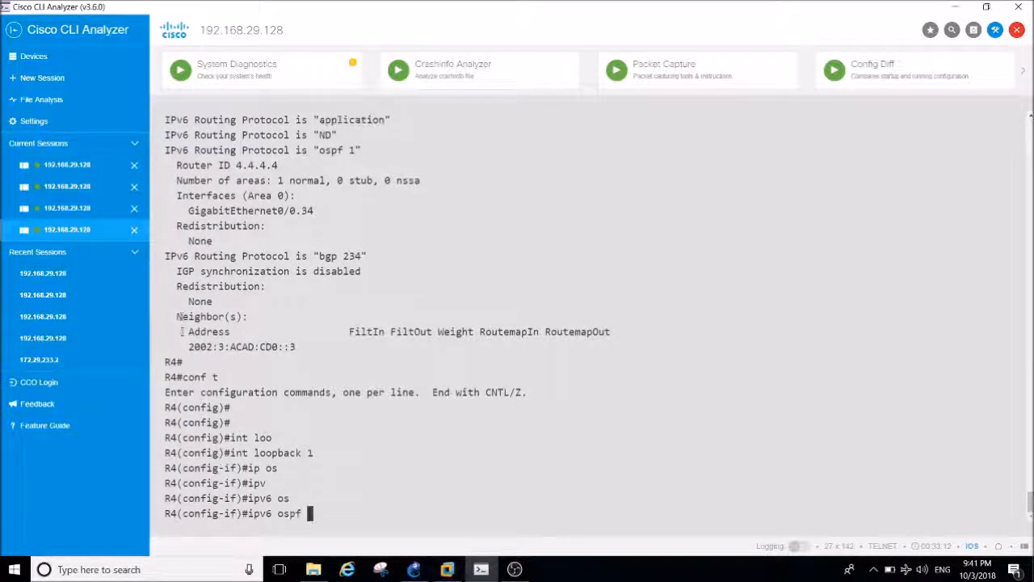
{"action": "type", "text": "1 ar"}
{"action": "key", "text": "Tab"}
{"action": "type", "text": "0"}
{"action": "key", "text": "Return"}
{"action": "key", "text": "ctrl+z"}
{"action": "key", "text": "Return"}
{"action": "key", "text": "Return"}
{"action": "key", "text": "Return"}
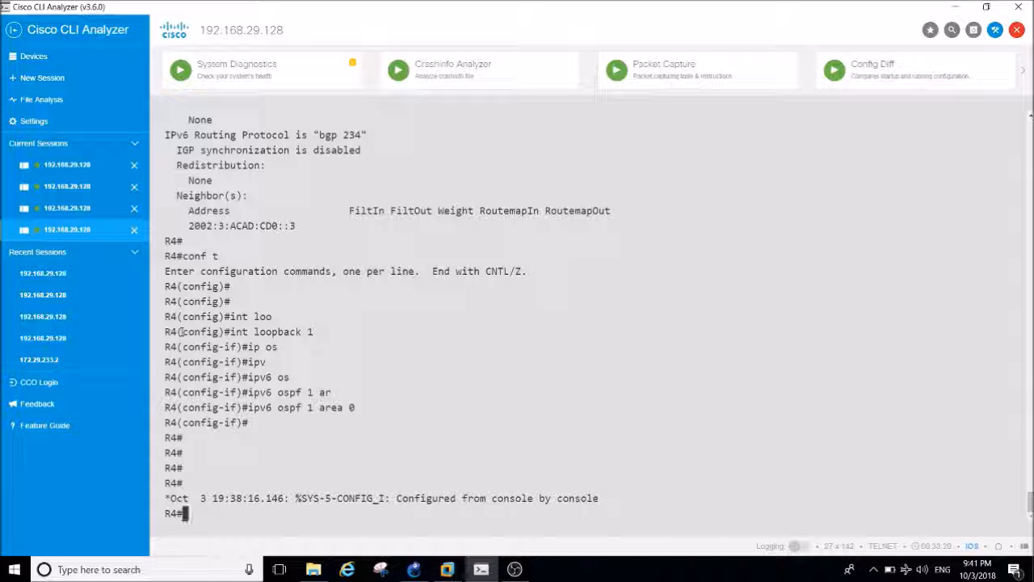
{"action": "key", "text": "Return"}
{"action": "key", "text": "Return"}
{"action": "key", "text": "Return"}
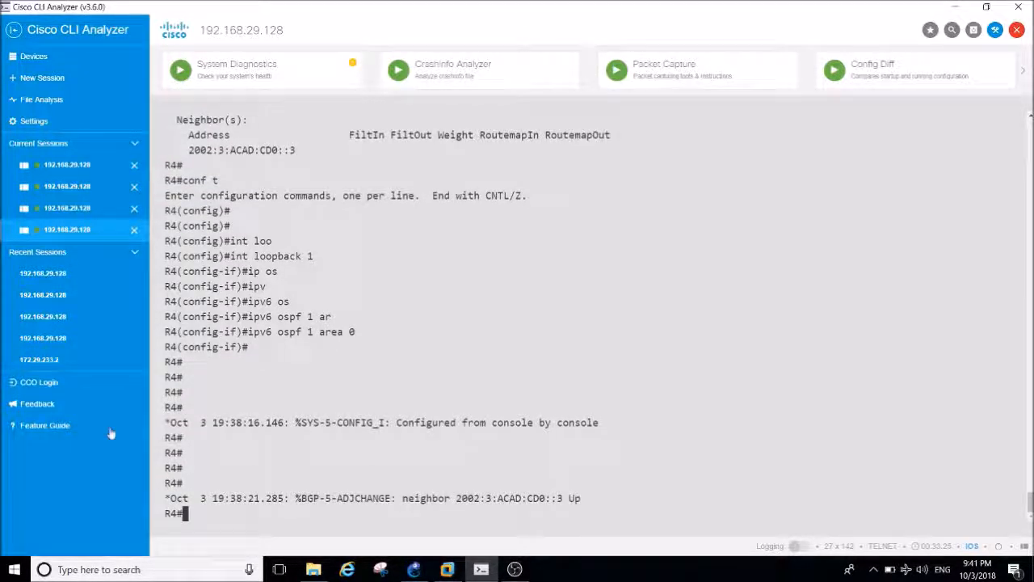
Display the IPv6 BGP neighbor summary on R4 with sh bgp ipv6 unicast summary, examining the neighbor's AS number and received prefix count.
{"action": "key", "text": "Return"}
{"action": "key", "text": "Return"}
{"action": "key", "text": "Return"}
{"action": "key", "text": "Return"}
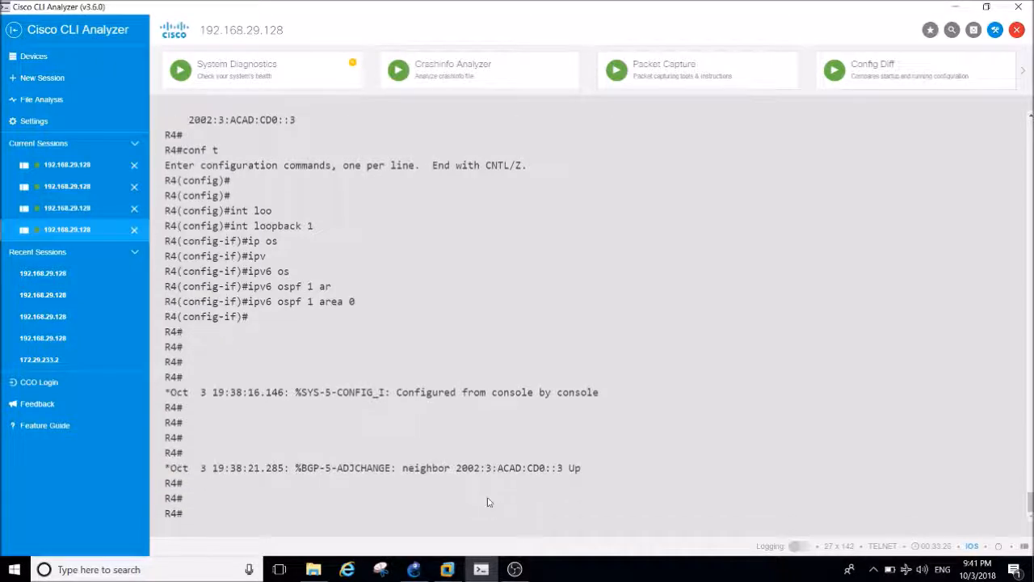
{"action": "type", "text": "sh"}
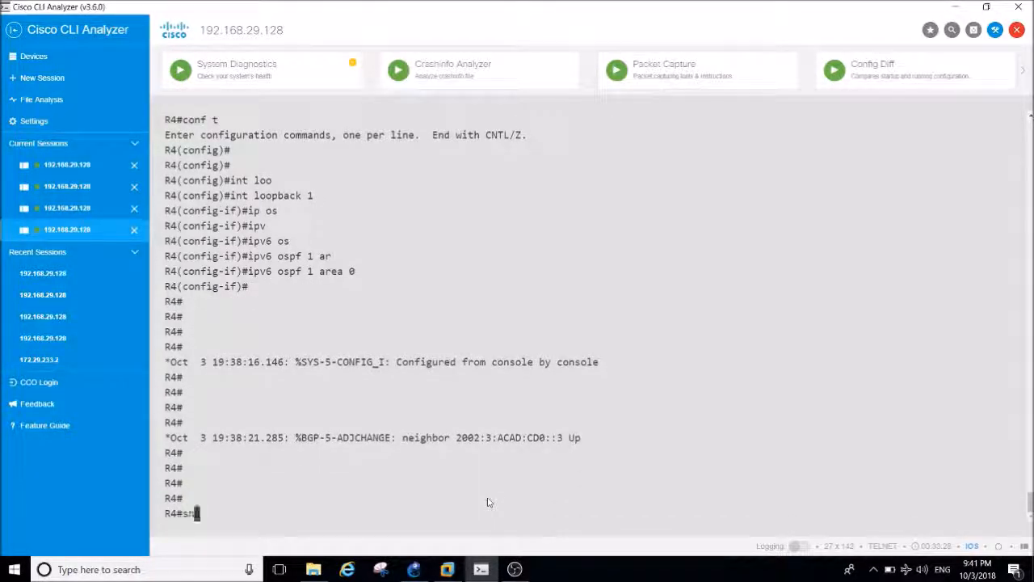
{"action": "type", "text": " bgp ipvb"}
{"action": "key", "text": "BackSpace"}
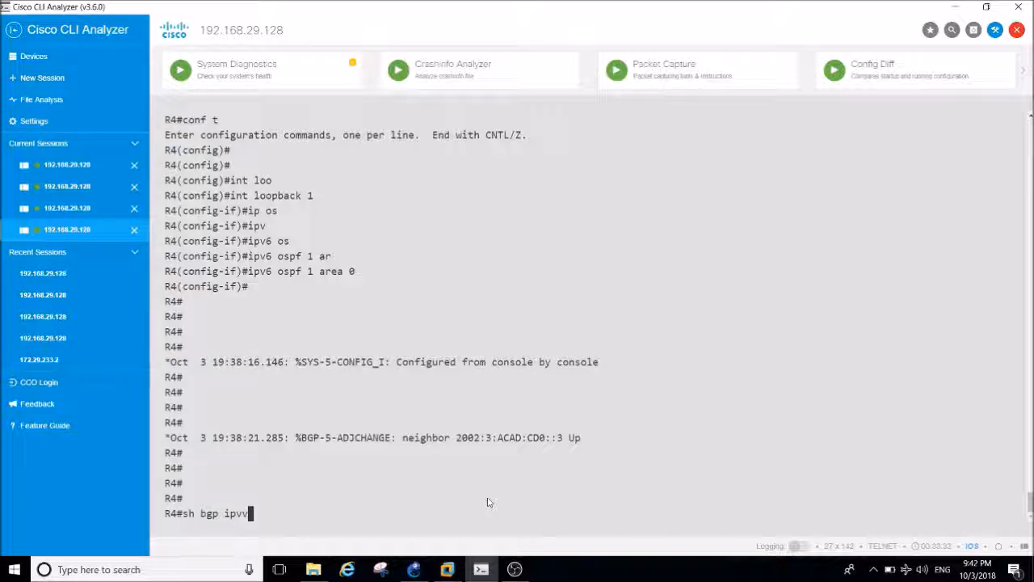
{"action": "type", "text": "6 uni"}
{"action": "key", "text": "Tab"}
{"action": "type", "text": "sum"}
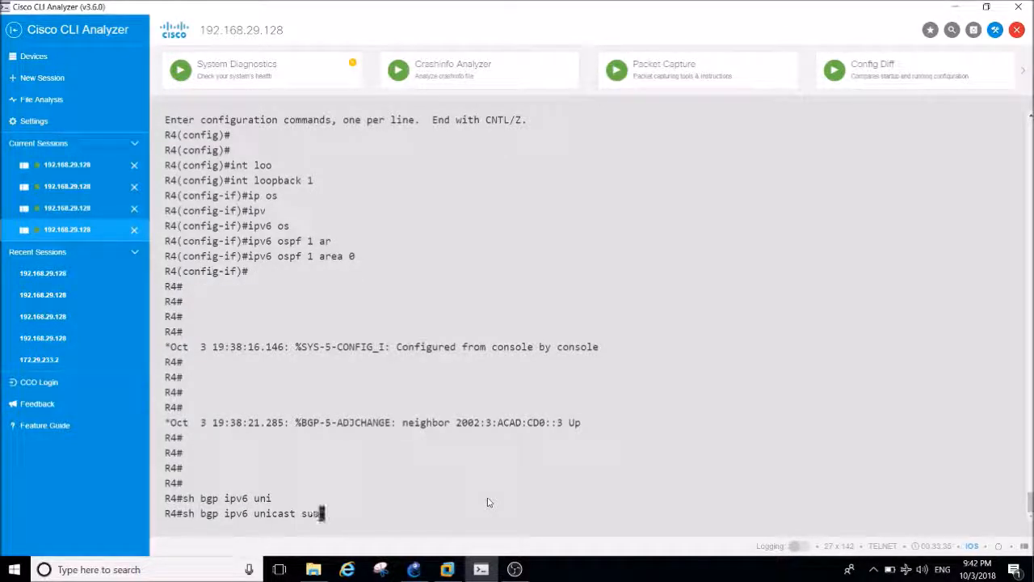
{"action": "key", "text": "Tab"}
{"action": "key", "text": "Return"}
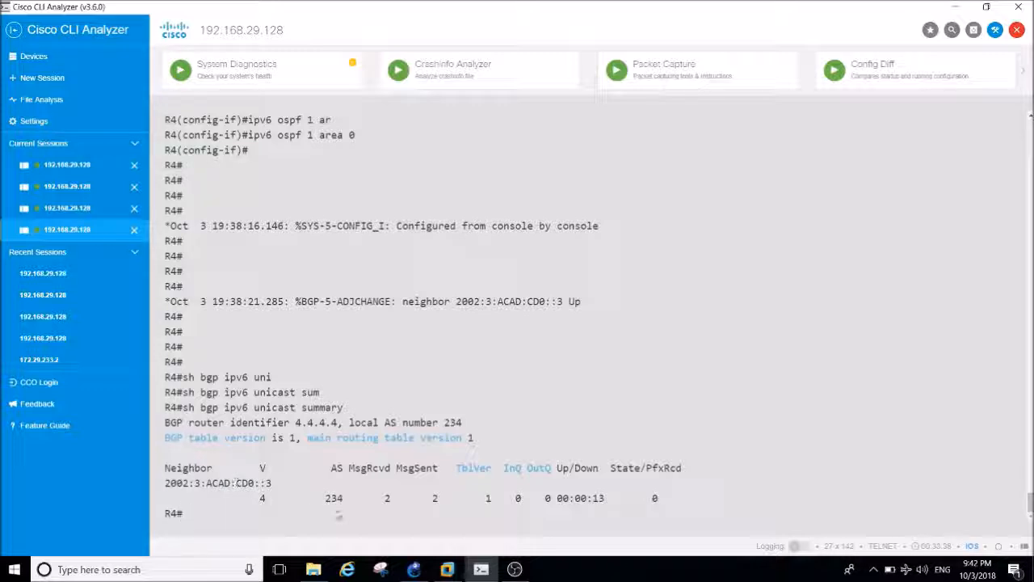
{"action": "left_click_drag", "start_coordinate": [324, 499], "coordinate": [341, 501]}
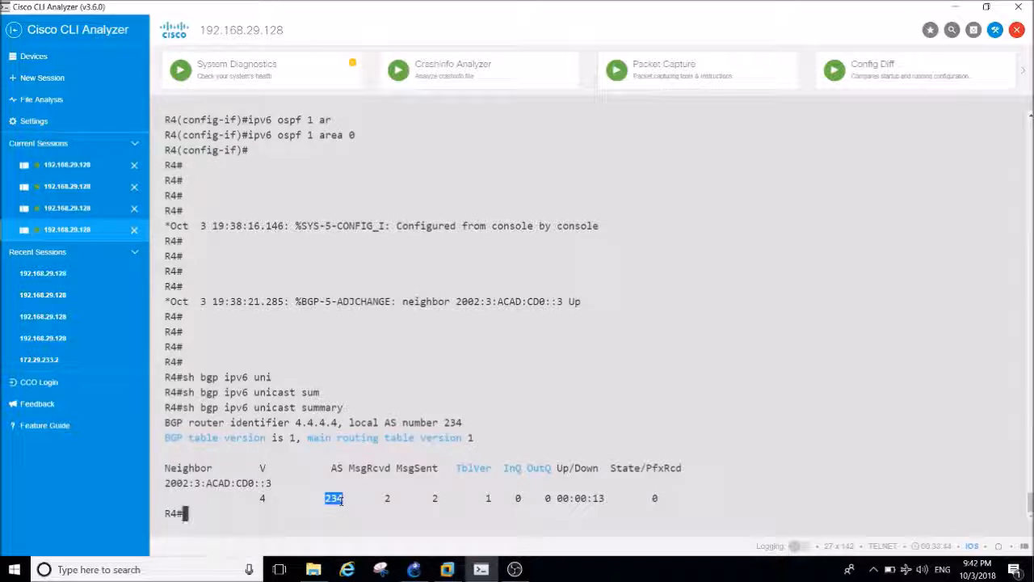
{"action": "double_click", "coordinate": [655, 498]}
Review the lab objectives in GNS3, return to the R1 session in Cisco CLI Analyzer, and list its interfaces with sh ip int br.
{"action": "left_click", "coordinate": [416, 571]}
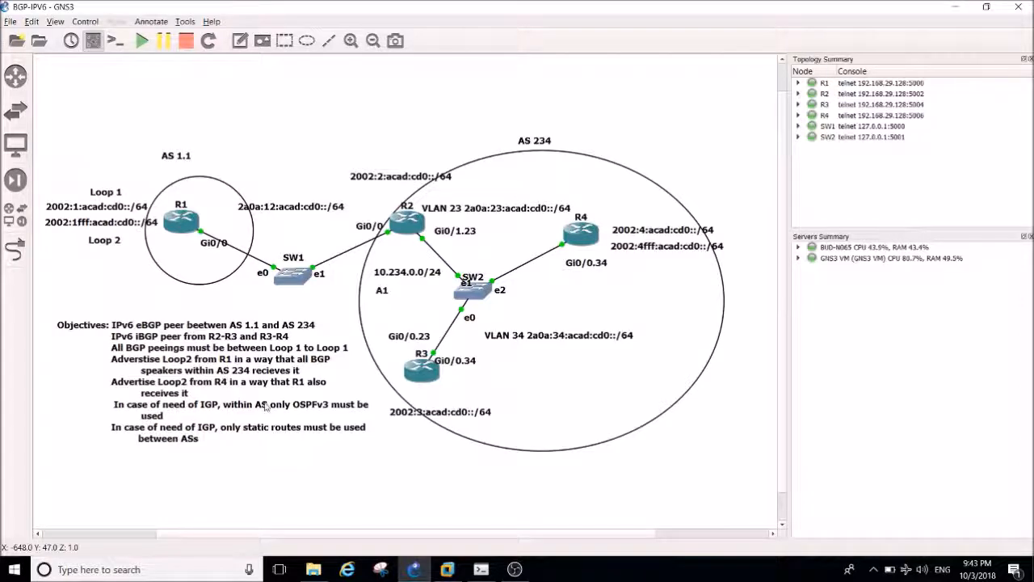
{"action": "left_click", "coordinate": [482, 571]}
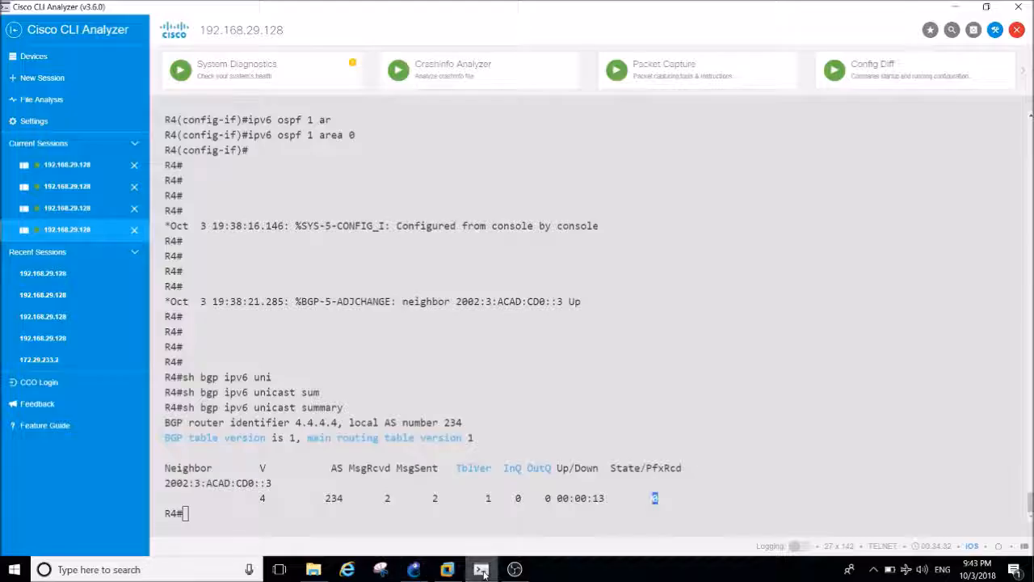
{"action": "left_click", "coordinate": [82, 169]}
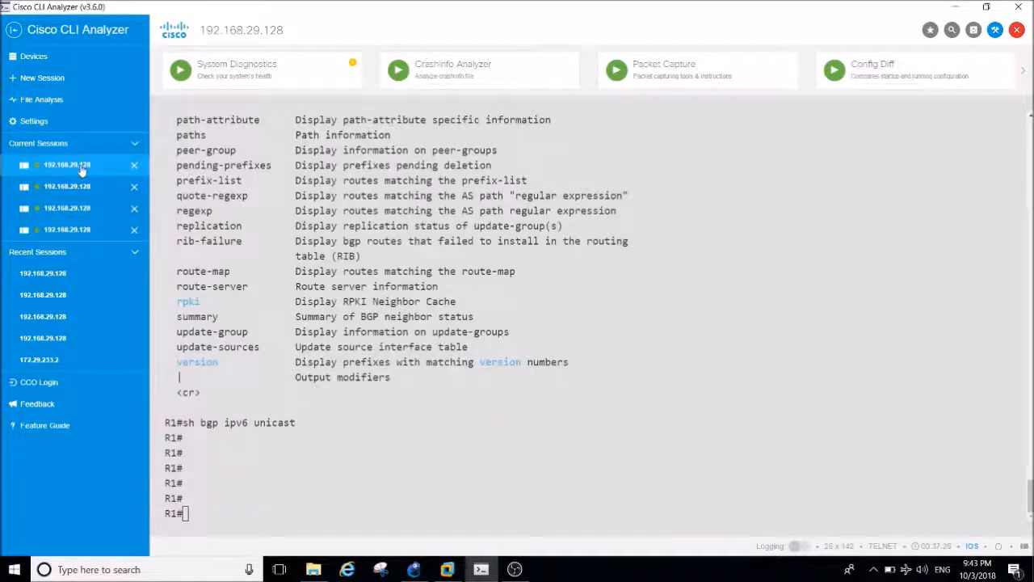
{"action": "type", "text": "sh ip int br"}
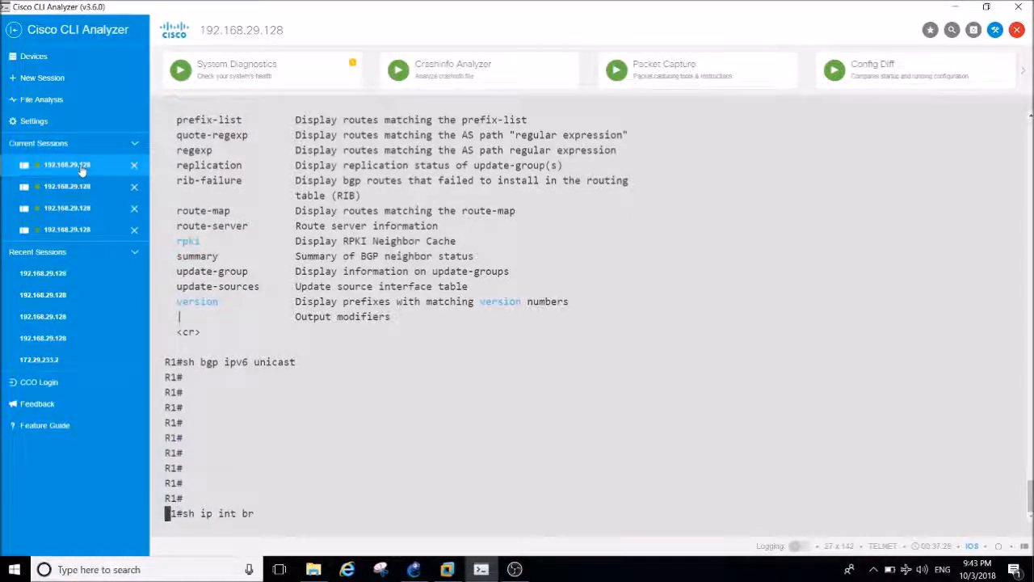
{"action": "key", "text": "Return"}
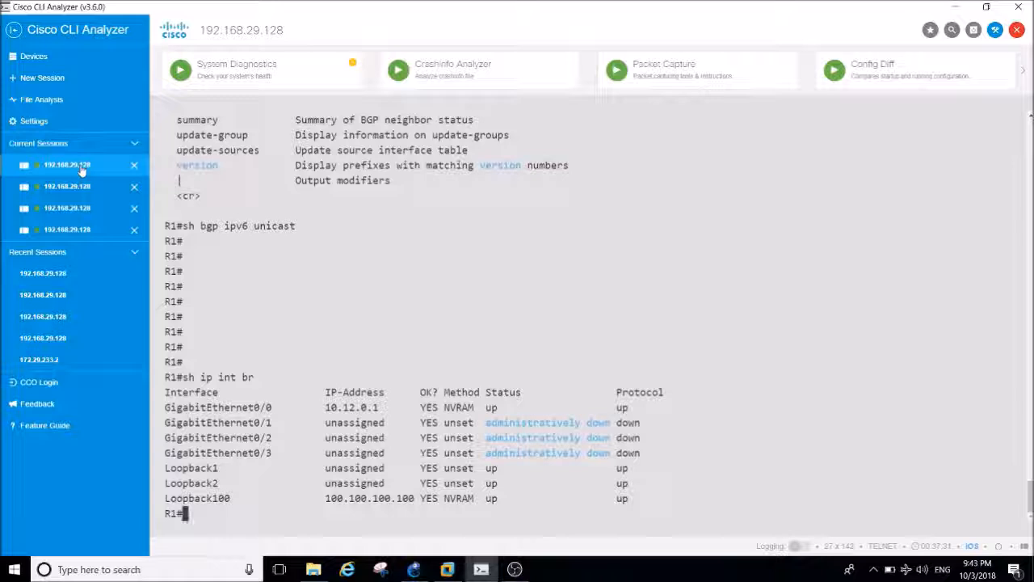
List R1's IPv6 interface addresses with sh ipv6 int br and compare them with the GNS3 topology diagram.
{"action": "type", "text": "sh ipv"}
{"action": "key", "text": "Tab"}
{"action": "type", "text": "int br"}
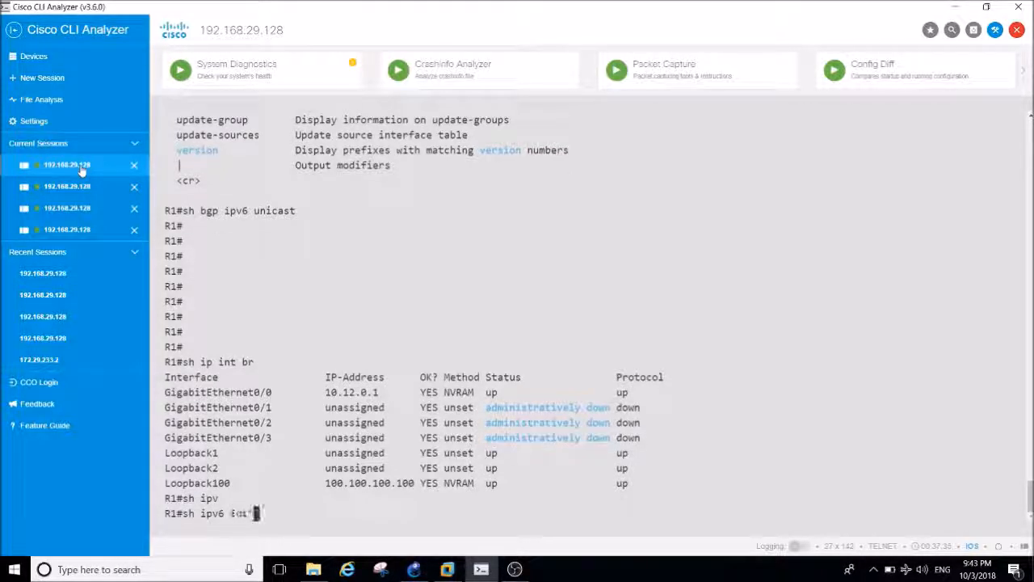
{"action": "key", "text": "Return"}
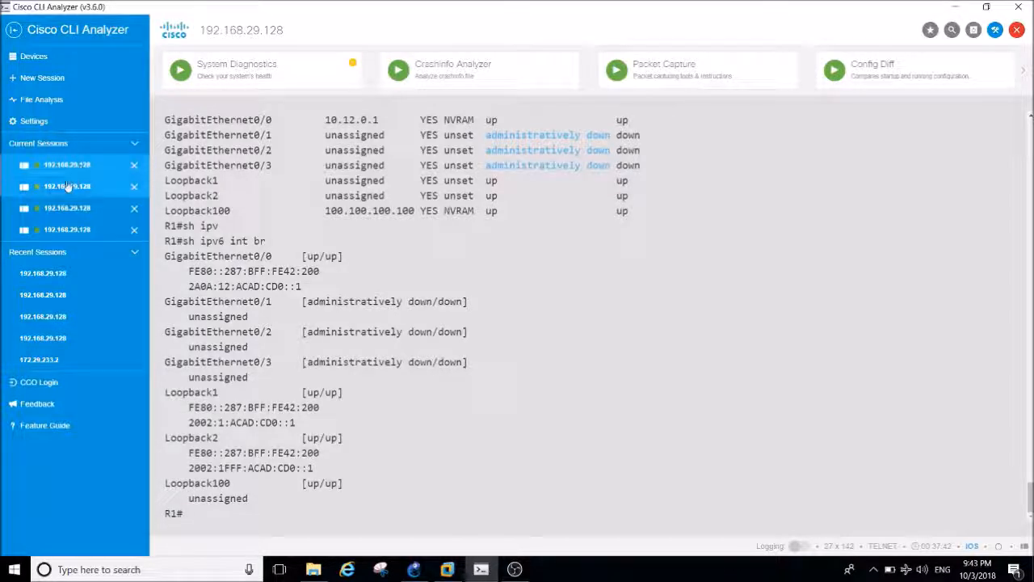
{"action": "left_click", "coordinate": [408, 570]}
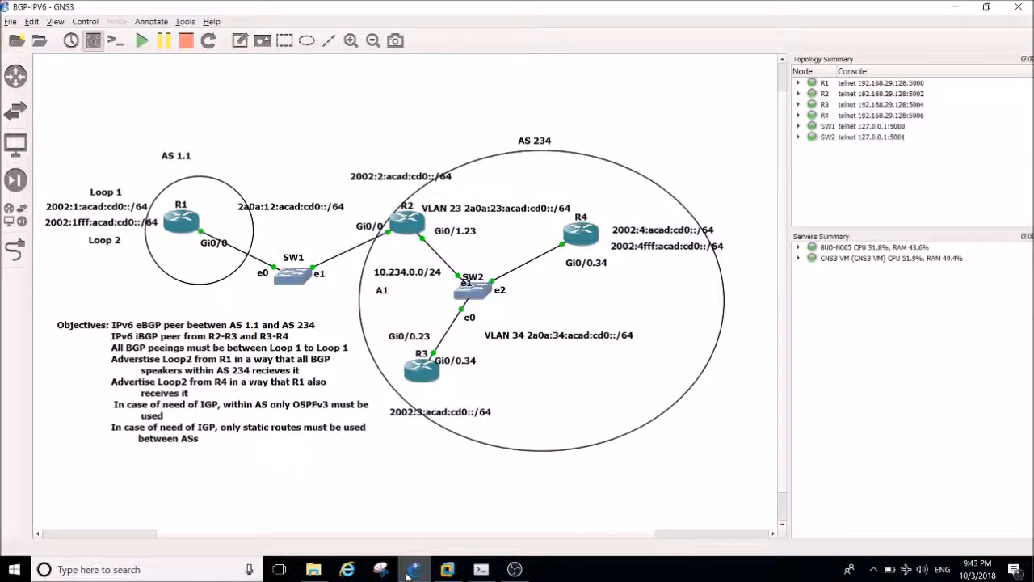
{"action": "left_click", "coordinate": [409, 573]}
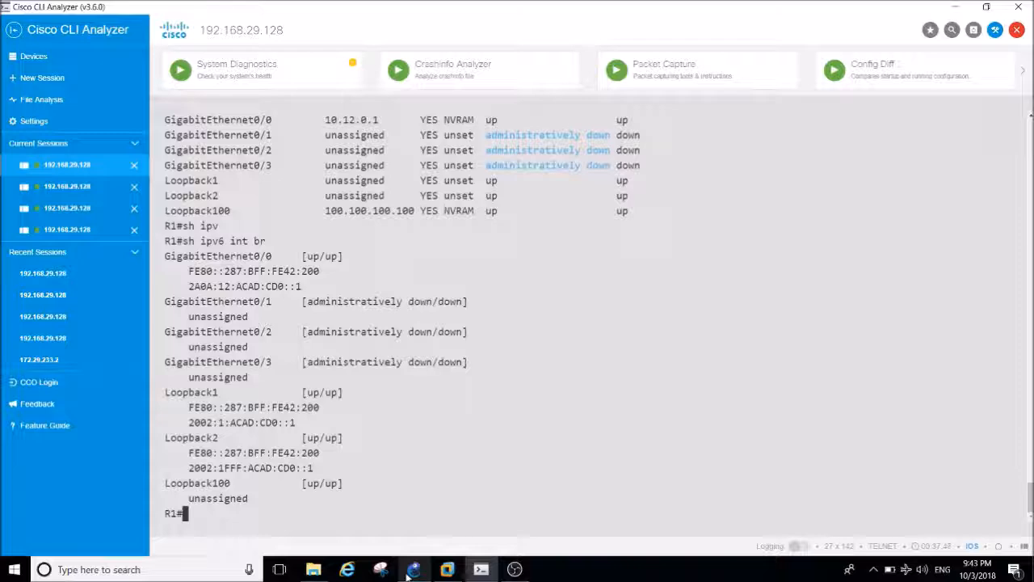
{"action": "left_click", "coordinate": [408, 571]}
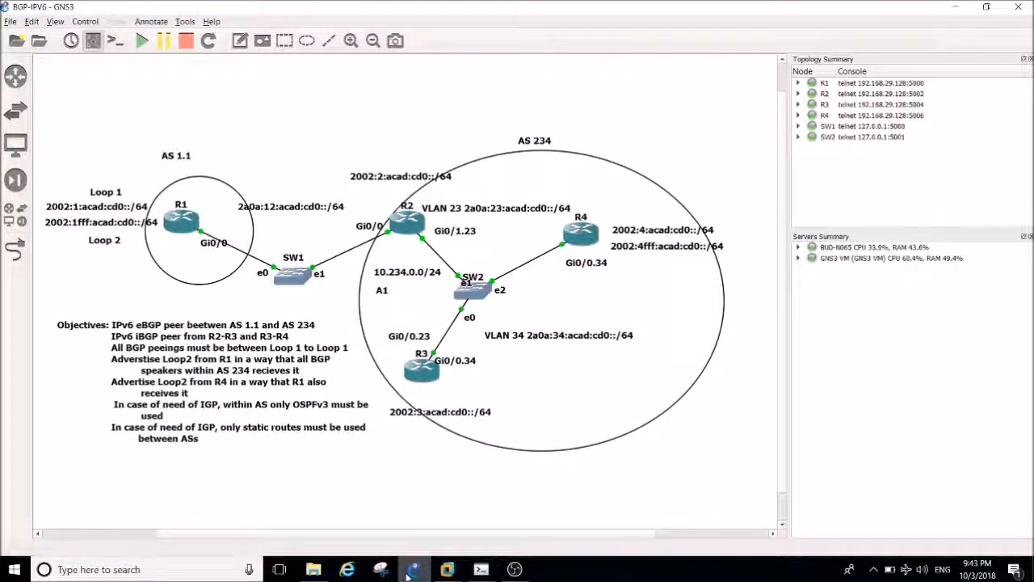
{"action": "left_click", "coordinate": [409, 573]}
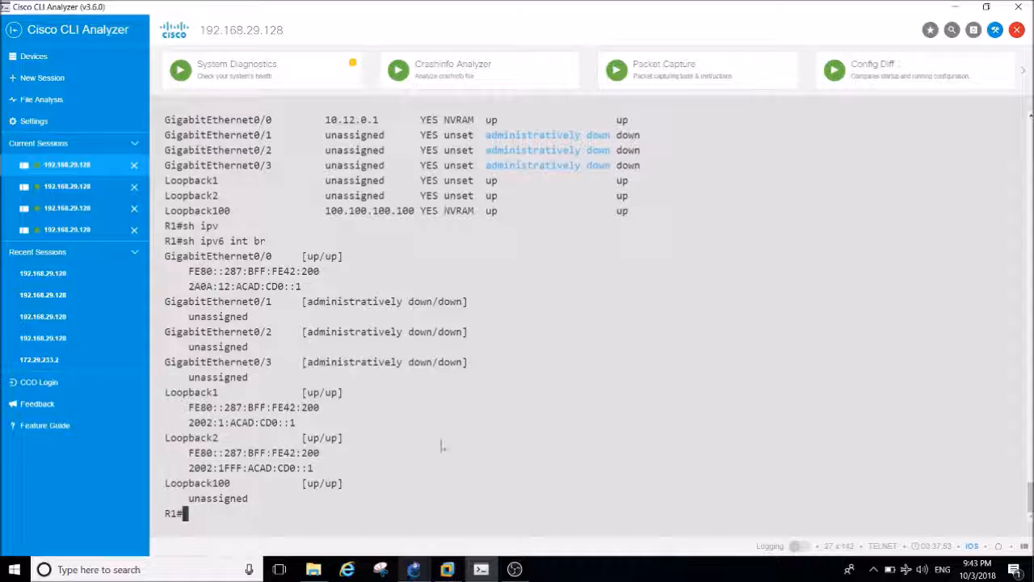
Enter global configuration mode on R1 with conf t.
{"action": "key", "text": "Return"}
{"action": "key", "text": "Return"}
{"action": "key", "text": "Return"}
{"action": "key", "text": "Return"}
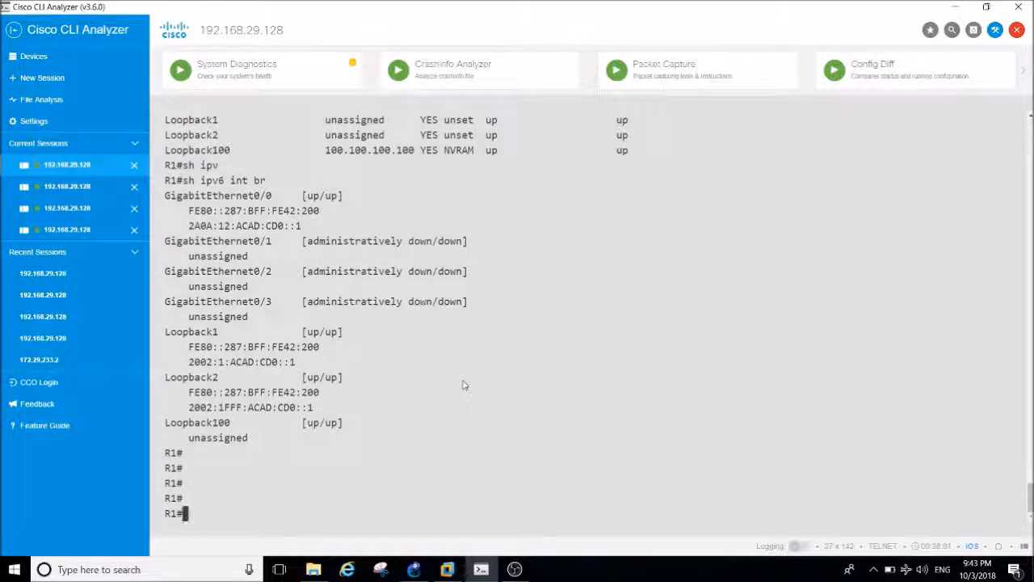
{"action": "key", "text": "Return"}
{"action": "key", "text": "Return"}
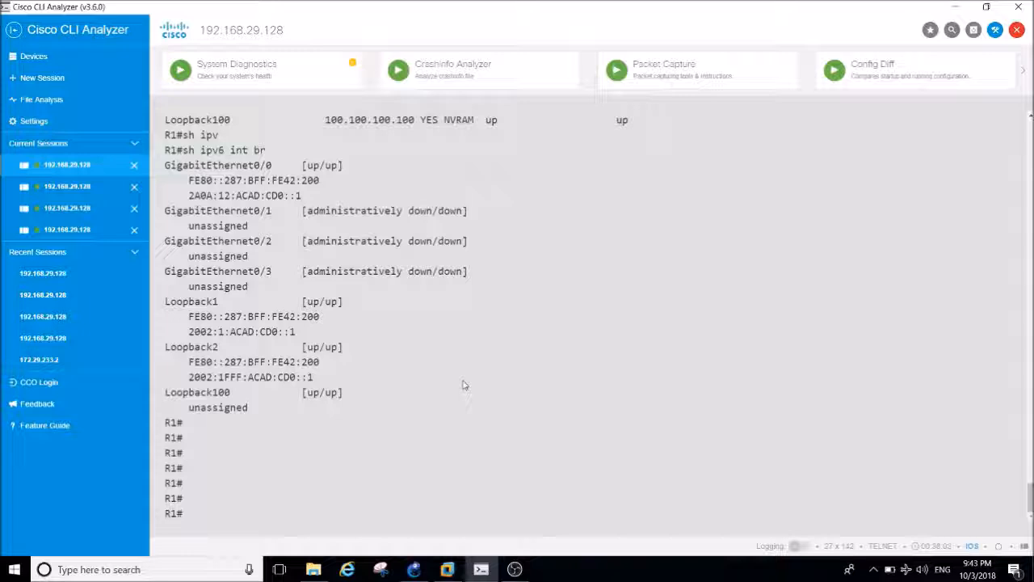
{"action": "type", "text": "onf t"}
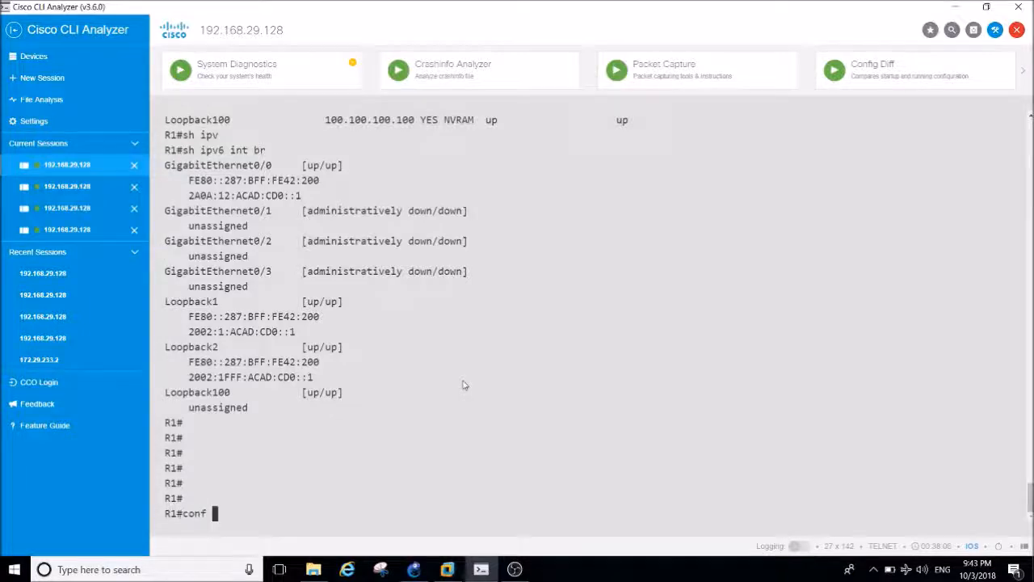
{"action": "key", "text": "Return"}
{"action": "key", "text": "Return"}
{"action": "key", "text": "Return"}
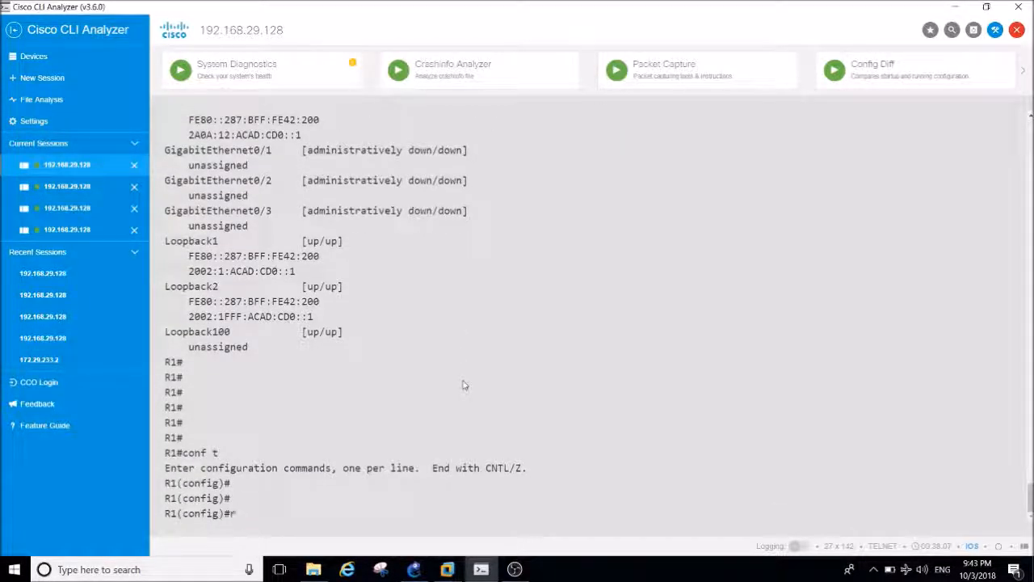
Open R1's BGP configuration with router bgp 1.1, checking the AS number in the GNS3 topology.
{"action": "type", "text": "ro"}
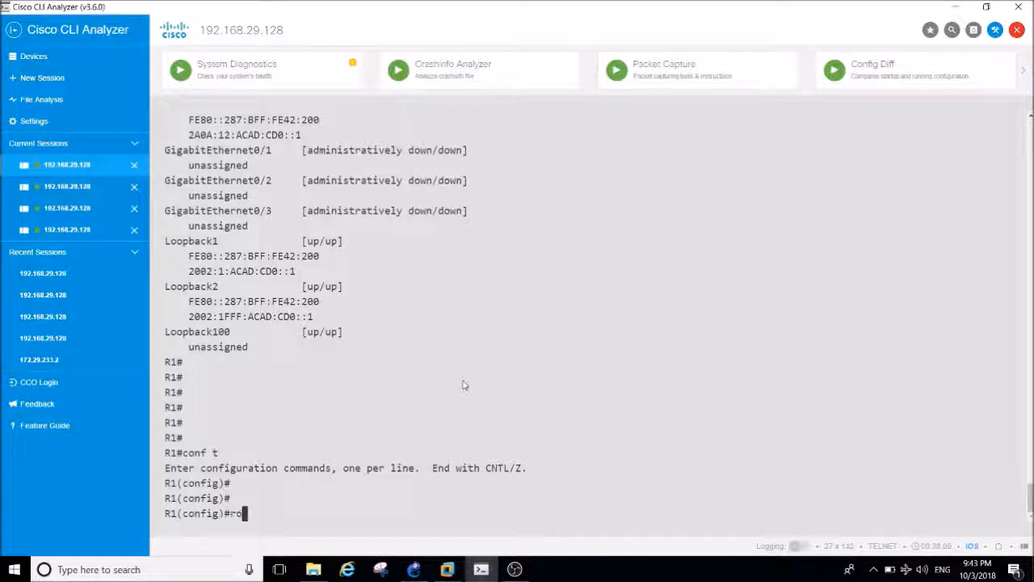
{"action": "type", "text": "uter bg"}
{"action": "key", "text": "Tab"}
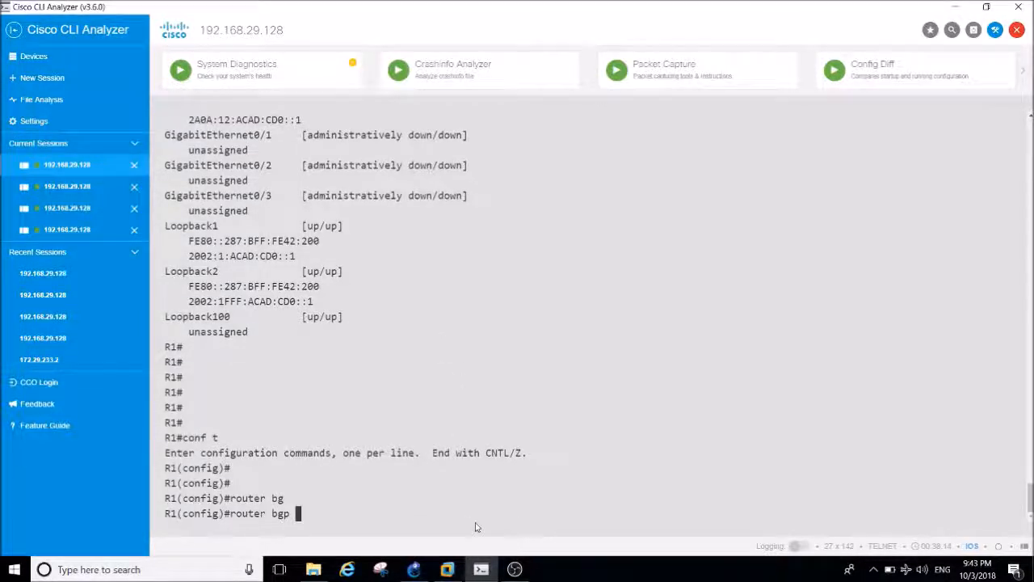
{"action": "left_click", "coordinate": [414, 569]}
{"action": "key", "text": "alt+Tab"}
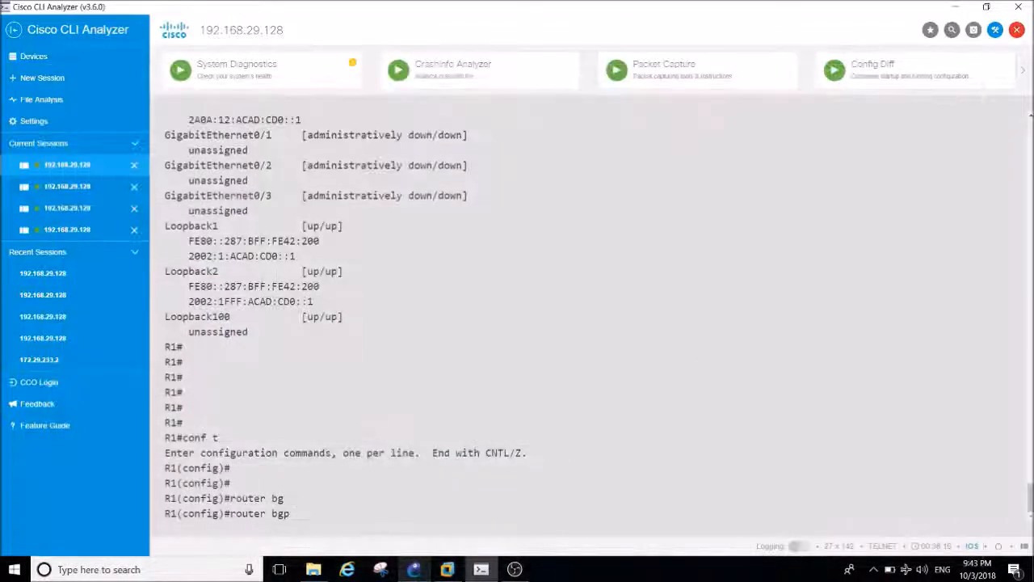
{"action": "type", "text": "1.1"}
{"action": "key", "text": "Return"}
Try the network command directly under R1's BGP process and list the available router configuration commands with ?
{"action": "type", "text": "net"}
{"action": "key", "text": "Tab"}
{"action": "type", "text": "wo"}
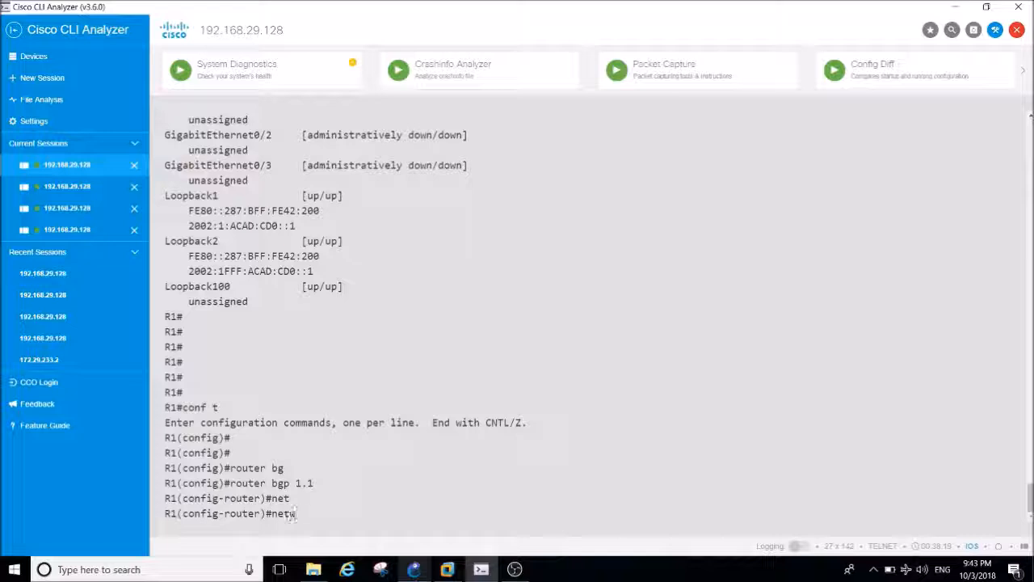
{"action": "key", "text": "Tab"}
{"action": "key", "text": "BackSpace"}
{"action": "key", "text": "BackSpace"}
{"action": "key", "text": "BackSpace"}
{"action": "key", "text": "BackSpace"}
{"action": "key", "text": "BackSpace"}
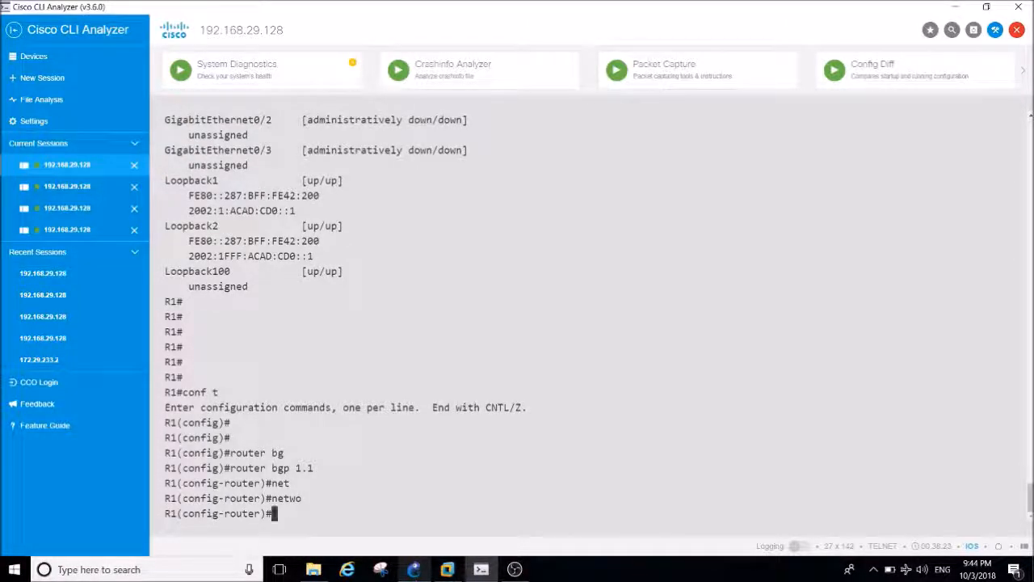
{"action": "type", "text": "?"}
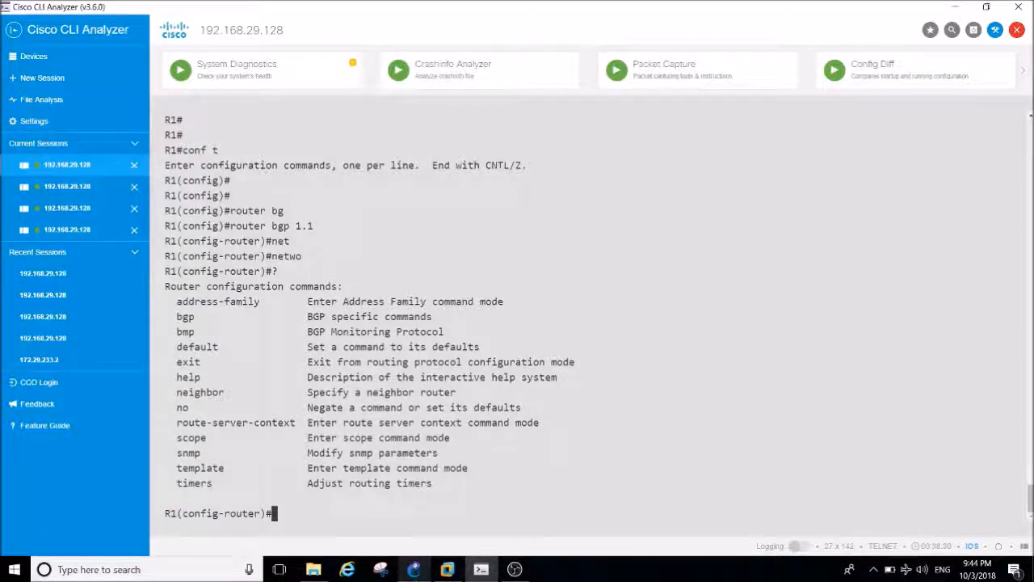
Enter the IPv6 unicast address family under R1's BGP process with address-family ipv6 unicast.
{"action": "type", "text": "ad"}
{"action": "key", "text": "Tab"}
{"action": "type", "text": "ipv"}
{"action": "key", "text": "Tab"}
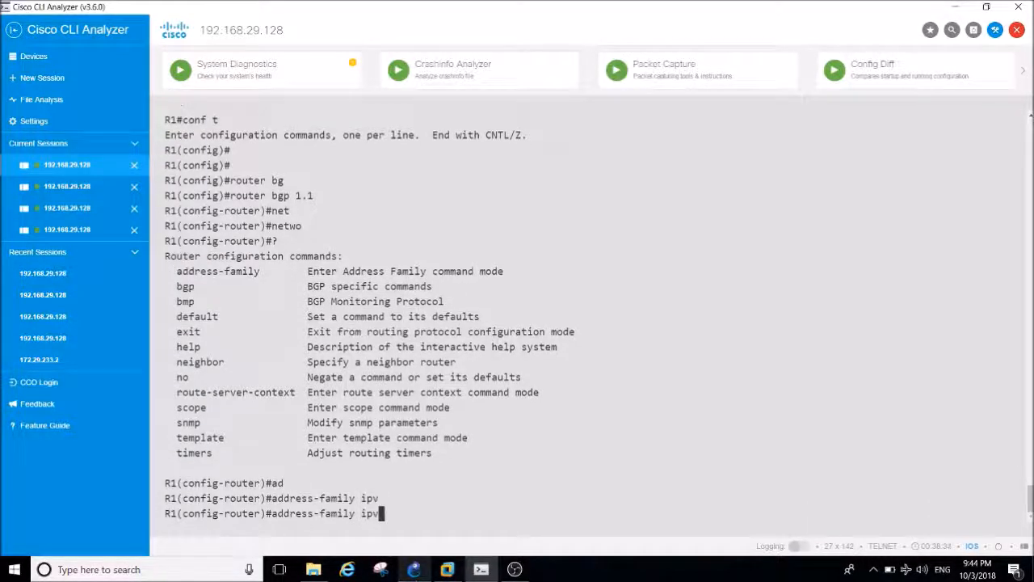
{"action": "type", "text": "6 uni"}
{"action": "key", "text": "Tab"}
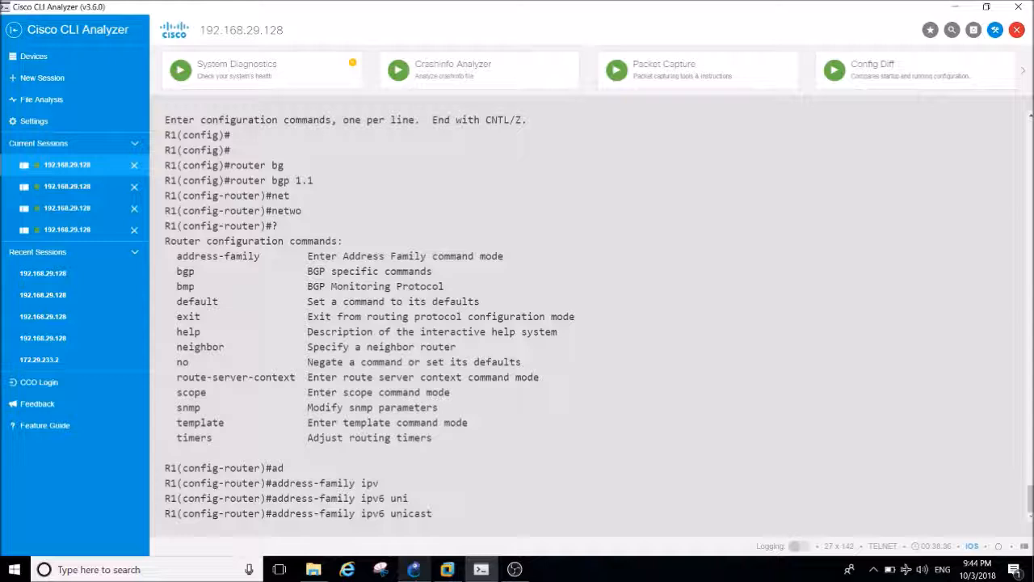
{"action": "key", "text": "Return"}
{"action": "type", "text": "ne"}
{"action": "key", "text": "Tab"}
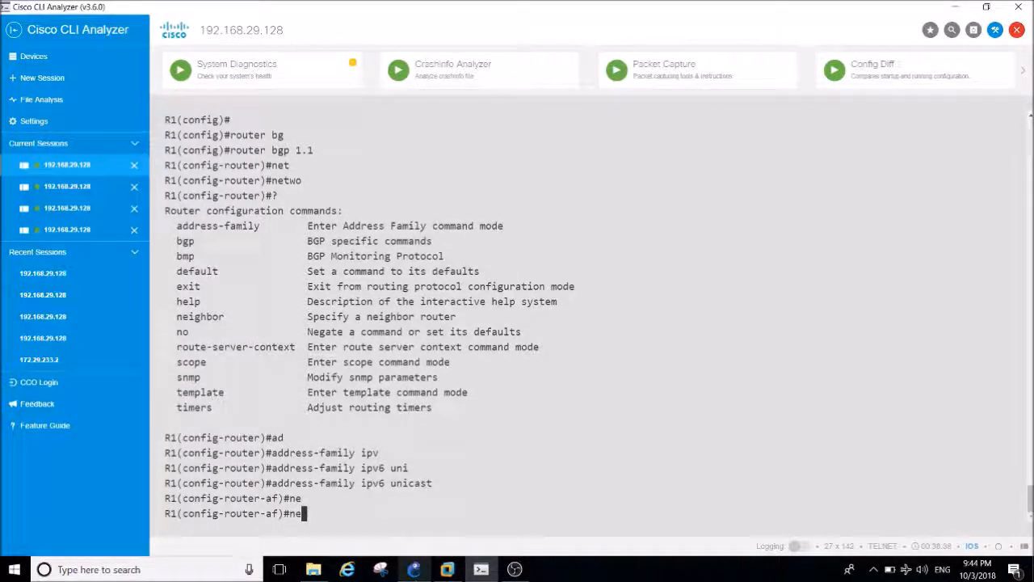
{"action": "type", "text": "t"}
{"action": "key", "text": "Tab"}
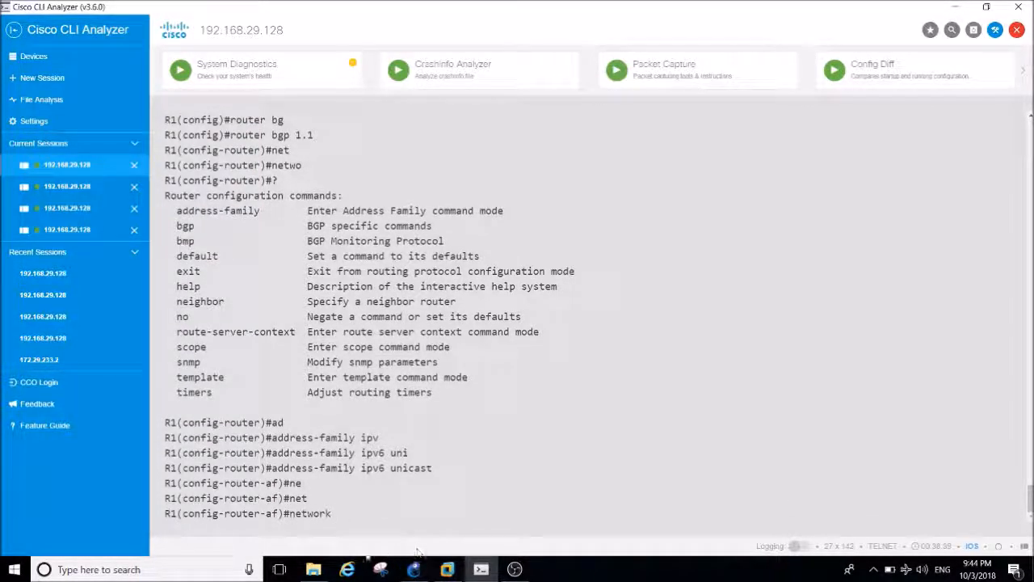
{"action": "left_click_drag", "start_coordinate": [1030, 505], "coordinate": [1030, 469]}
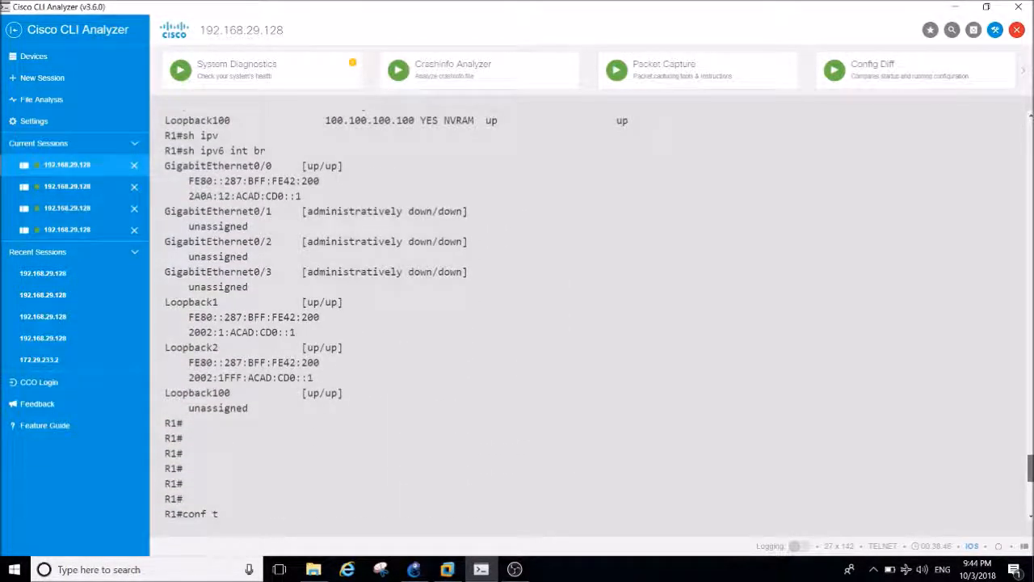
{"action": "left_click_drag", "start_coordinate": [1029, 467], "coordinate": [1029, 459]}
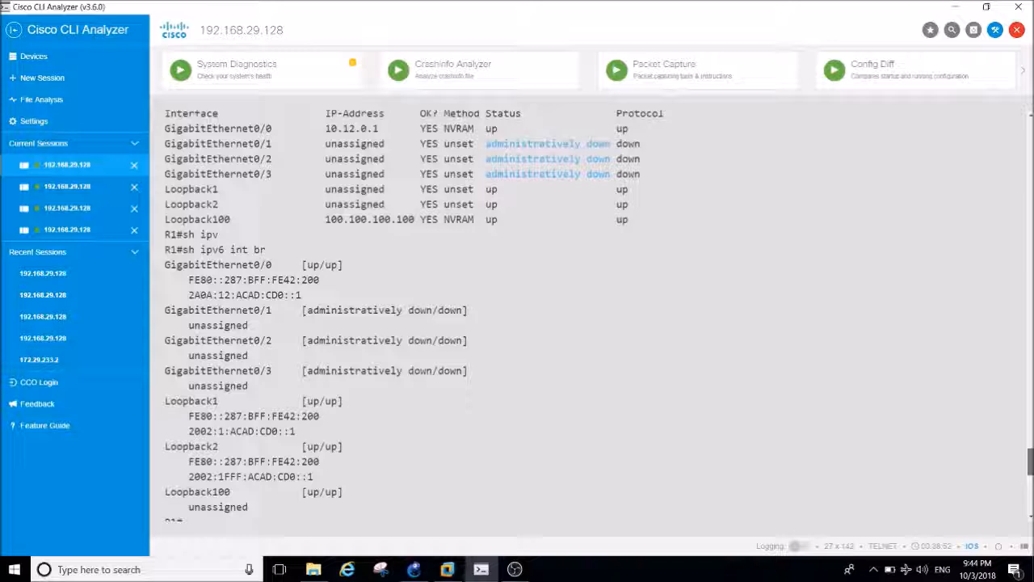
{"action": "left_click_drag", "start_coordinate": [1029, 459], "coordinate": [1026, 539]}
{"action": "key", "text": "BackSpace"}
{"action": "key", "text": "BackSpace"}
{"action": "key", "text": "BackSpace"}
{"action": "key", "text": "BackSpace"}
{"action": "key", "text": "BackSpace"}
{"action": "key", "text": "BackSpace"}
{"action": "key", "text": "BackSpace"}
Display R1's running configuration for Loopback2 from configuration mode with do sh run int loop 2.
{"action": "type", "text": "do sh run in"}
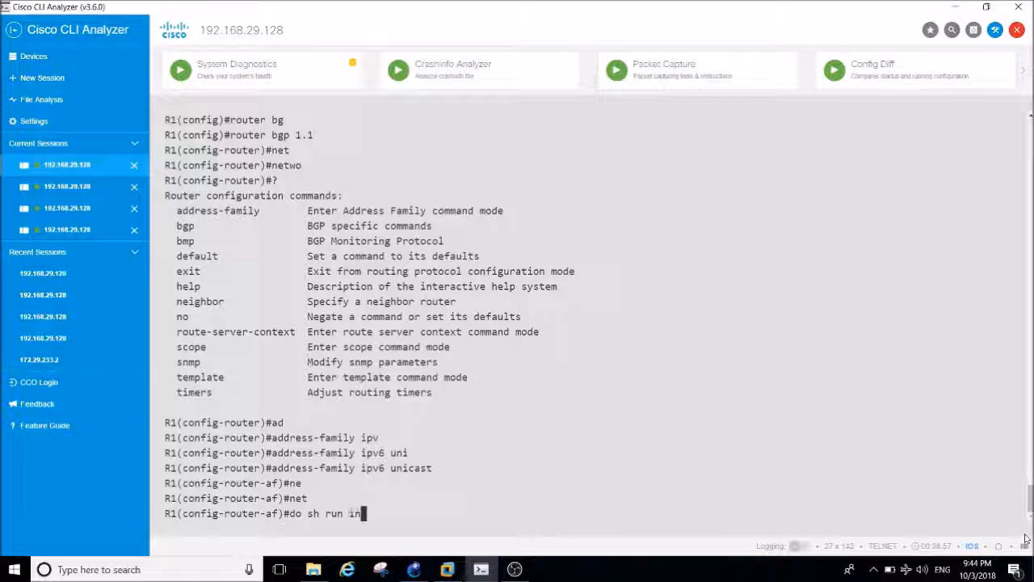
{"action": "type", "text": "t gig loo"}
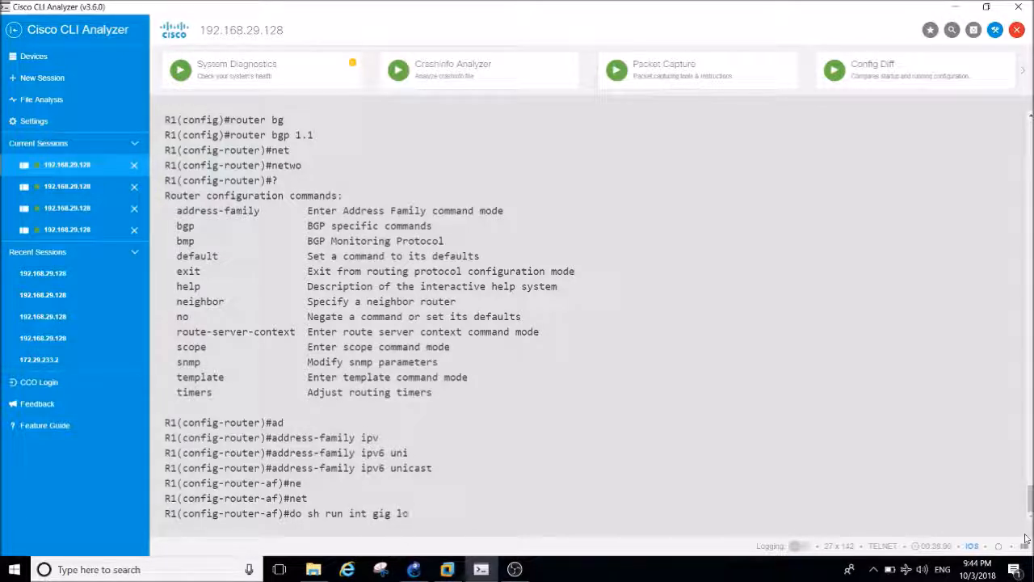
{"action": "key", "text": "BackSpace"}
{"action": "key", "text": "BackSpace"}
{"action": "key", "text": "BackSpace"}
{"action": "key", "text": "BackSpace"}
{"action": "key", "text": "BackSpace"}
{"action": "key", "text": "BackSpace"}
{"action": "key", "text": "BackSpace"}
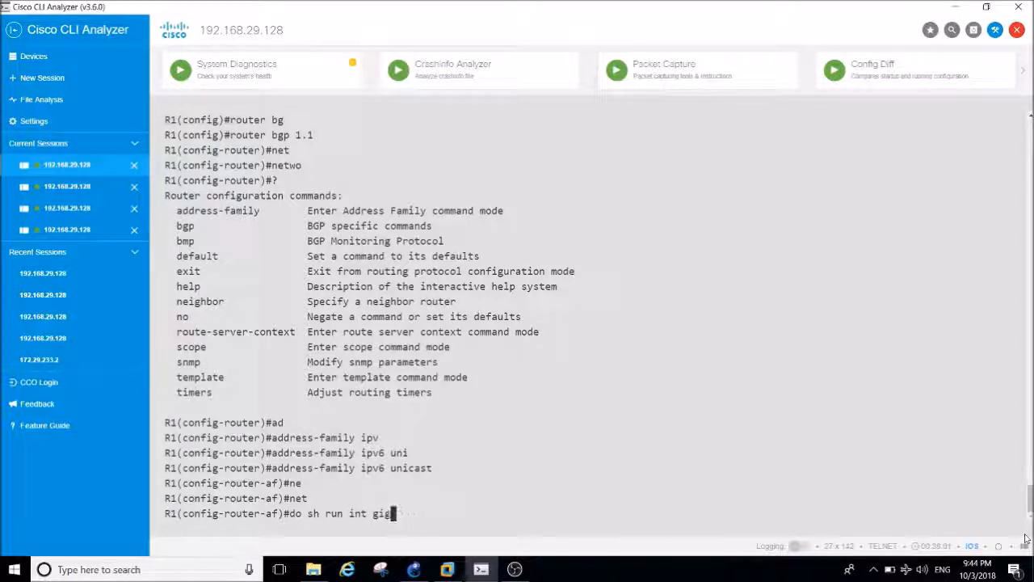
{"action": "type", "text": "loop 2"}
{"action": "key", "text": "Return"}
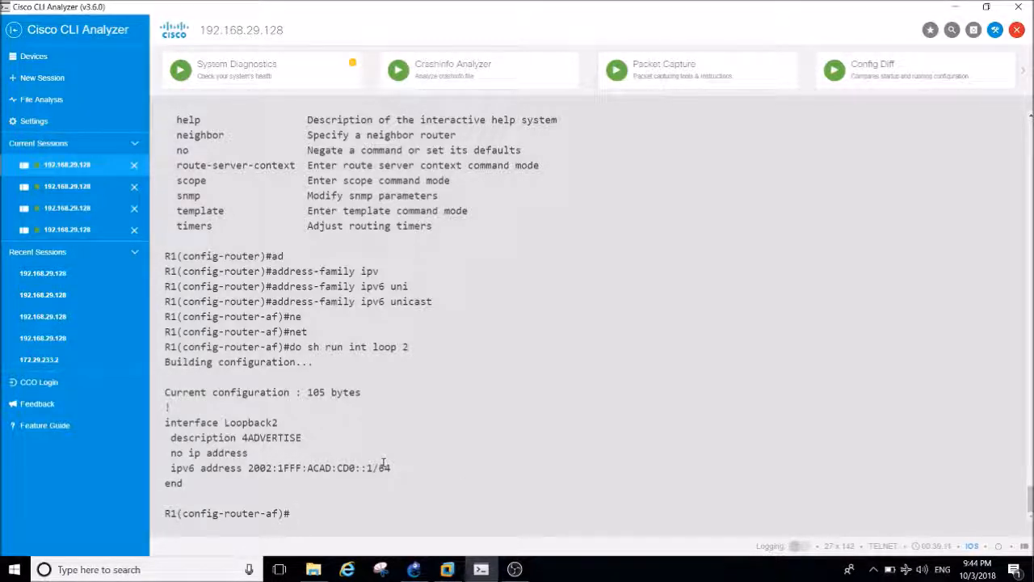
Try to advertise 2002:1FFF:ACAD:CD0::1/64 with the network command in R1's IPv6 address family, listing its further options with ?
{"action": "type", "text": "net"}
{"action": "key", "text": "Tab"}
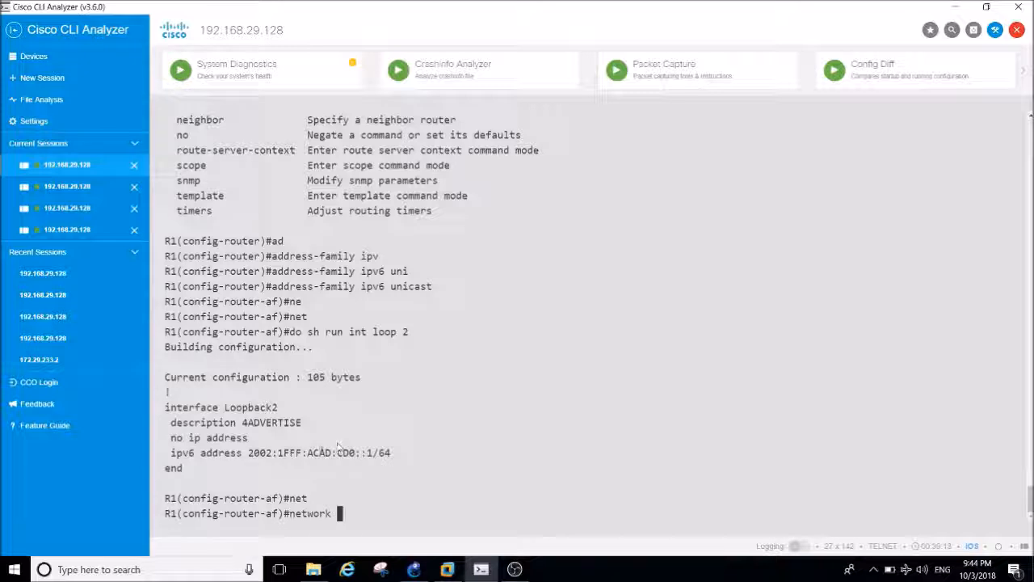
{"action": "left_click_drag", "start_coordinate": [247, 453], "coordinate": [391, 452]}
{"action": "key", "text": "ctrl+c"}
{"action": "right_click", "coordinate": [392, 454]}
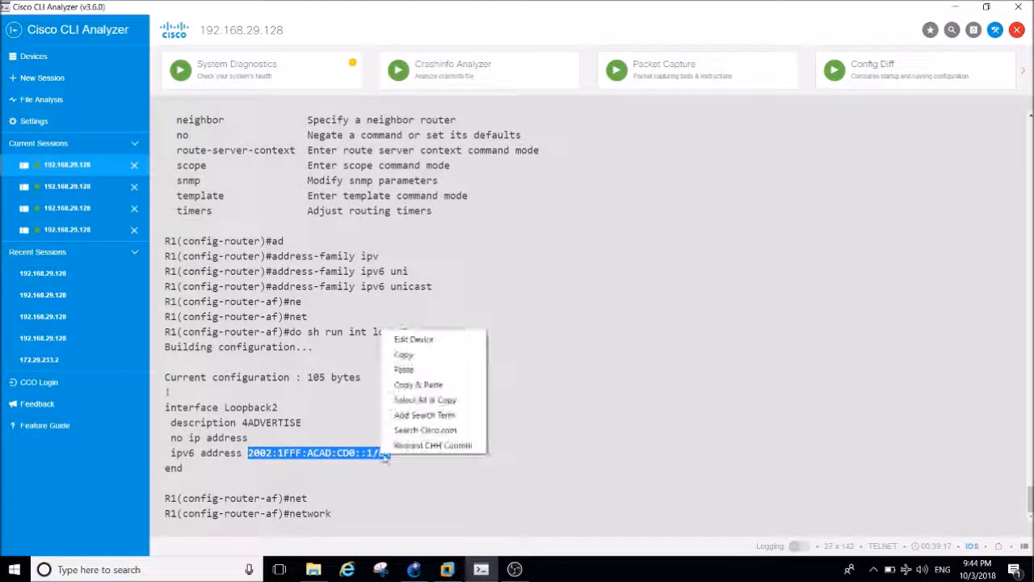
{"action": "left_click", "coordinate": [410, 386]}
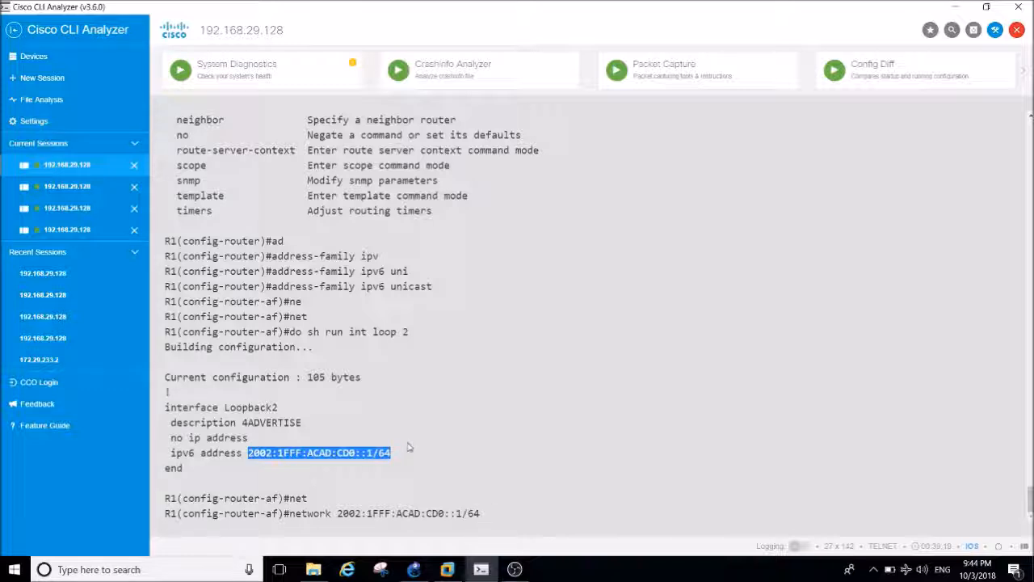
{"action": "type", "text": "?"}
{"action": "key", "text": "Return"}
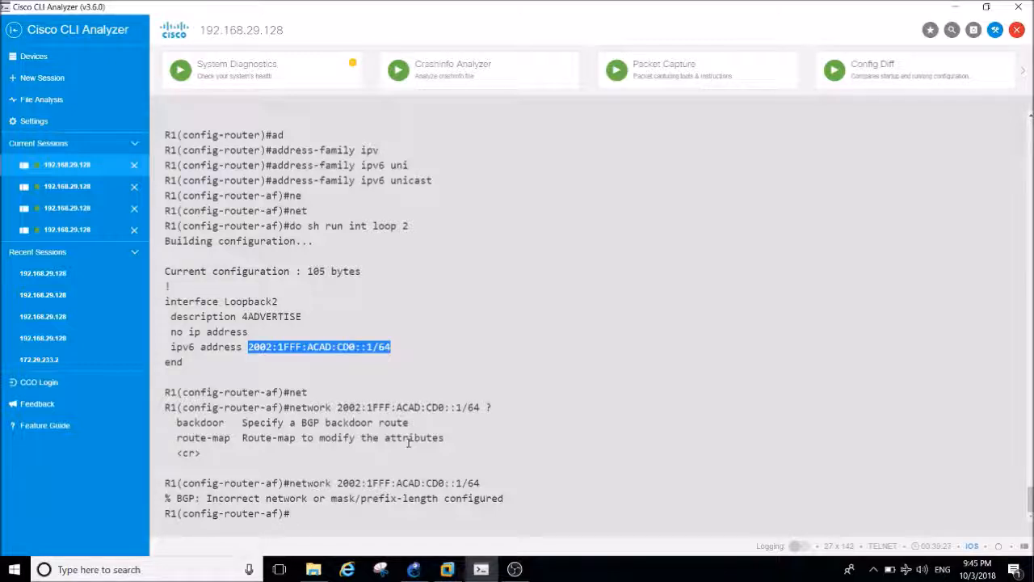
Advertise Loopback2's prefix in R1's IPv6 BGP address family with network 2002:1FFF:ACAD:CD0::/64.
{"action": "key", "text": "Up"}
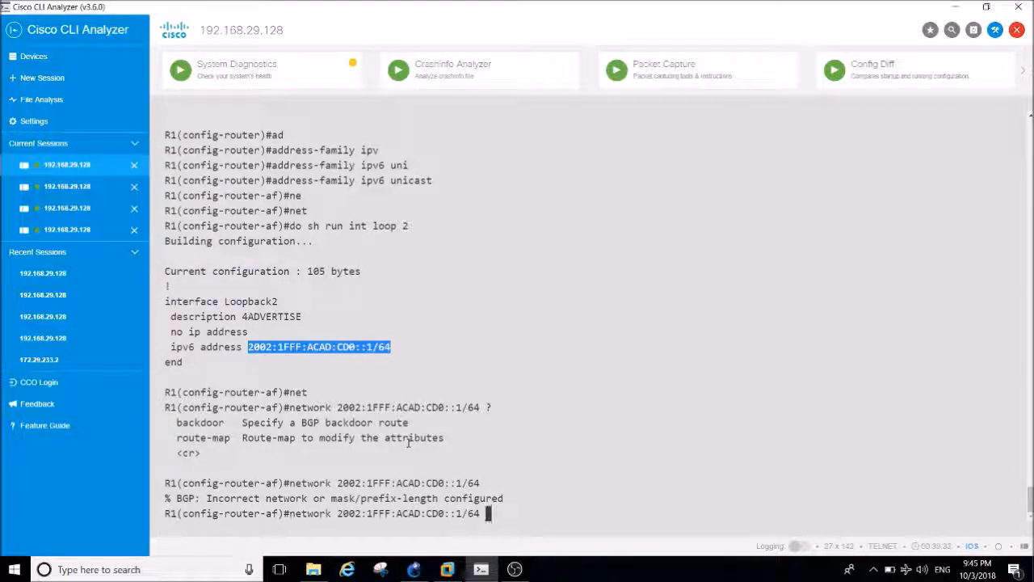
{"action": "key", "text": "Left"}
{"action": "key", "text": "Left"}
{"action": "key", "text": "Left"}
{"action": "key", "text": "Return"}
{"action": "key", "text": "Return"}
{"action": "key", "text": "Return"}
{"action": "key", "text": "Return"}
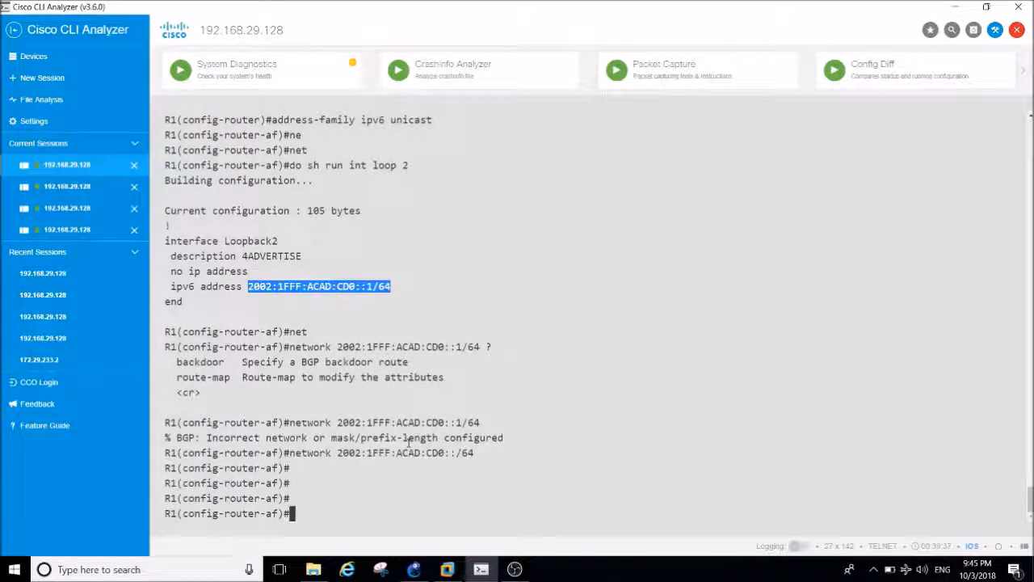
{"action": "key", "text": "Return"}
{"action": "key", "text": "Return"}
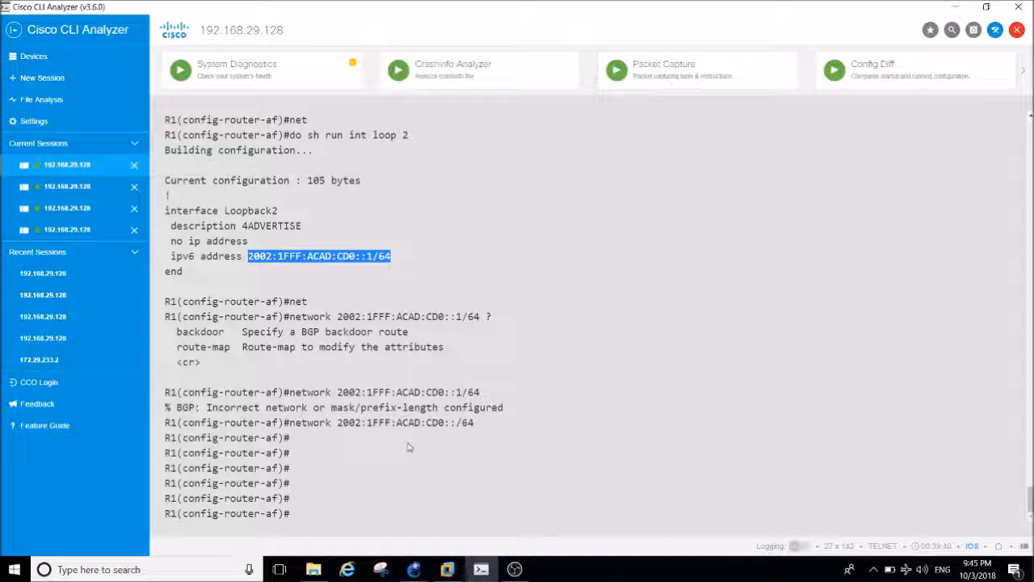
Leave configuration mode on R1 with end.
{"action": "type", "text": "end"}
{"action": "key", "text": "Return"}
{"action": "key", "text": "Return"}
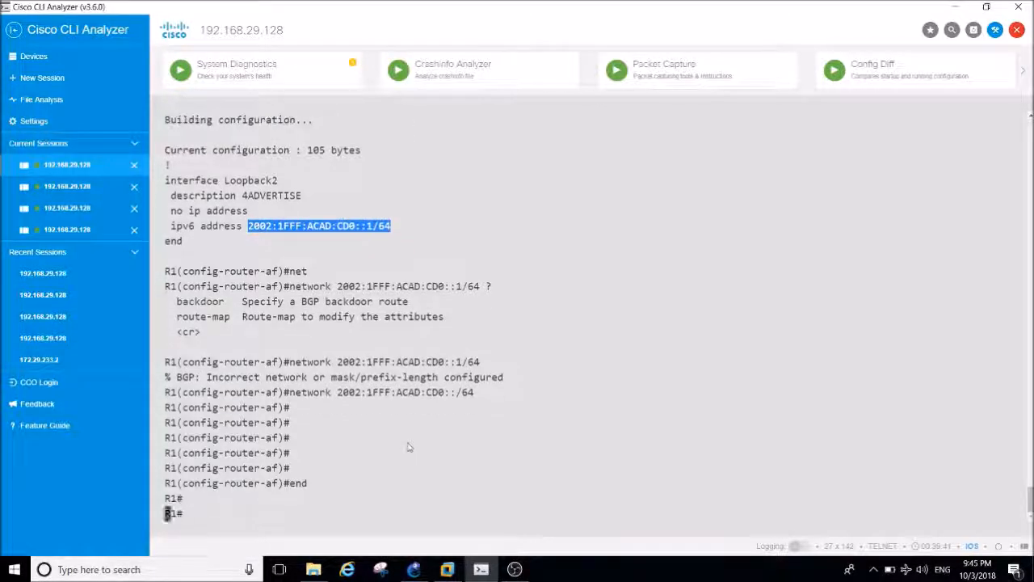
{"action": "key", "text": "Return"}
{"action": "key", "text": "Return"}
{"action": "key", "text": "Return"}
{"action": "key", "text": "Return"}
{"action": "key", "text": "Return"}
{"action": "key", "text": "Return"}
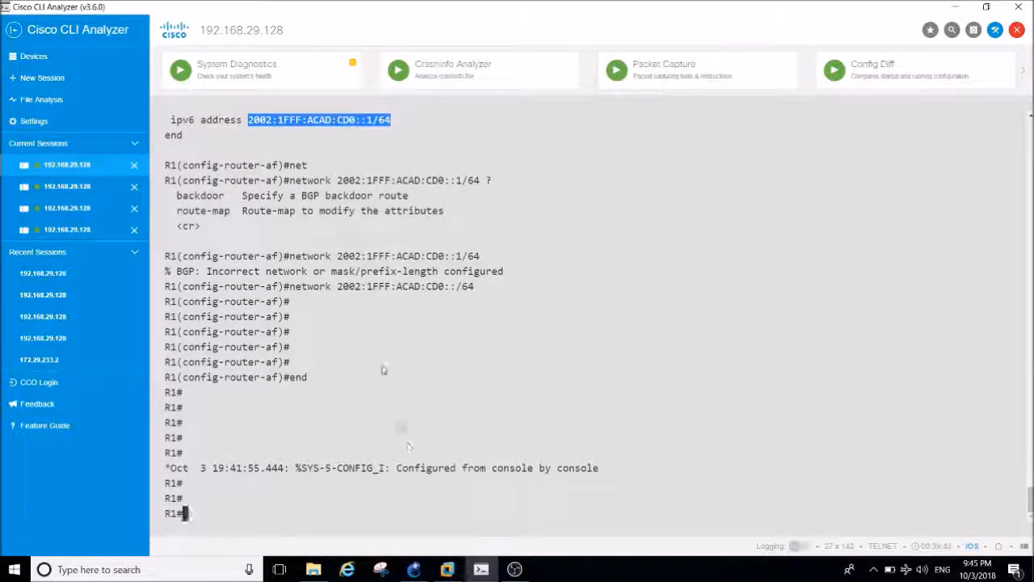
Switch to R2's console session, checking the GNS3 topology on the way.
{"action": "left_click", "coordinate": [68, 186]}
{"action": "left_click", "coordinate": [414, 568]}
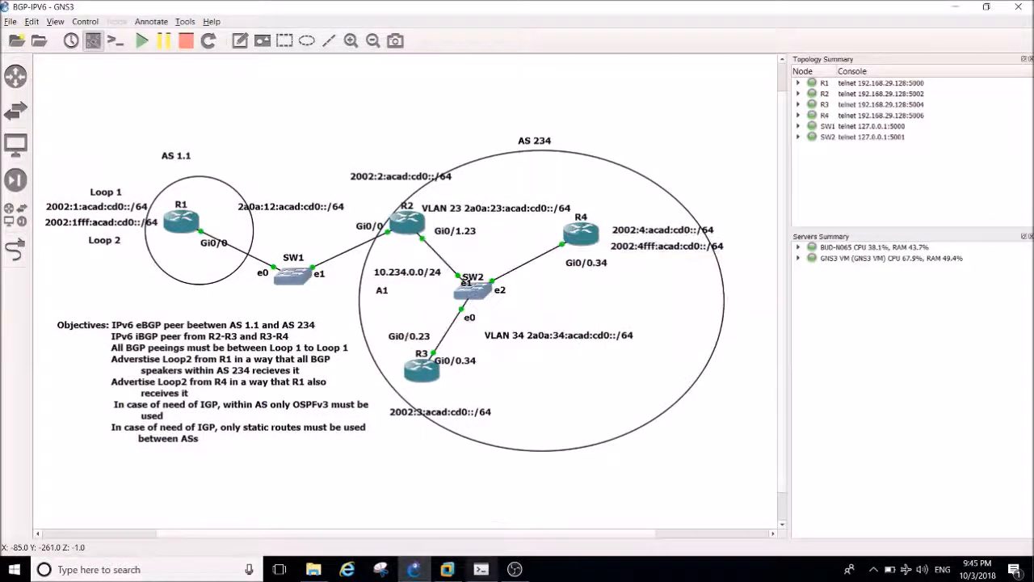
{"action": "left_click", "coordinate": [486, 571]}
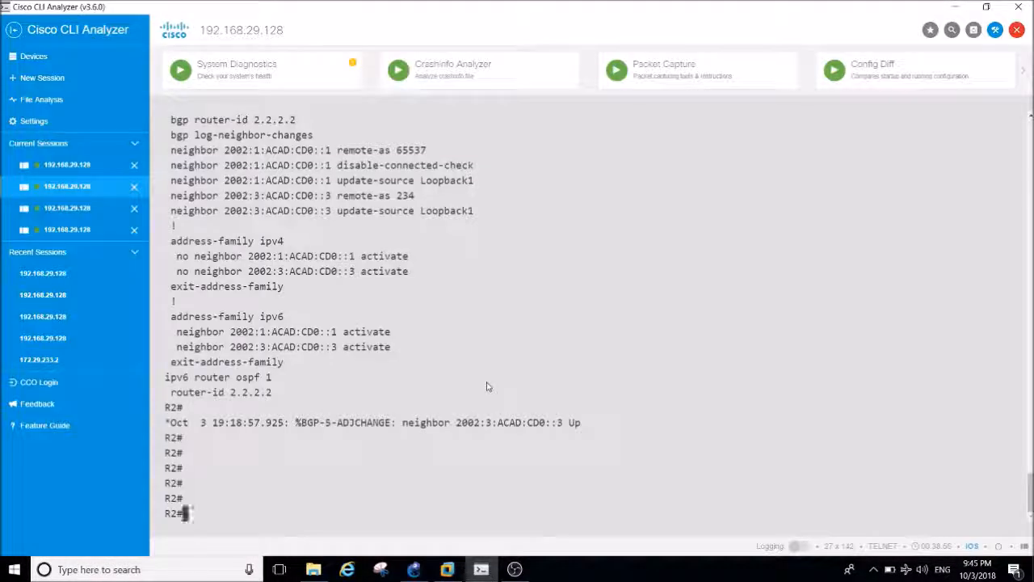
{"action": "key", "text": "Return"}
{"action": "key", "text": "Return"}
{"action": "key", "text": "Return"}
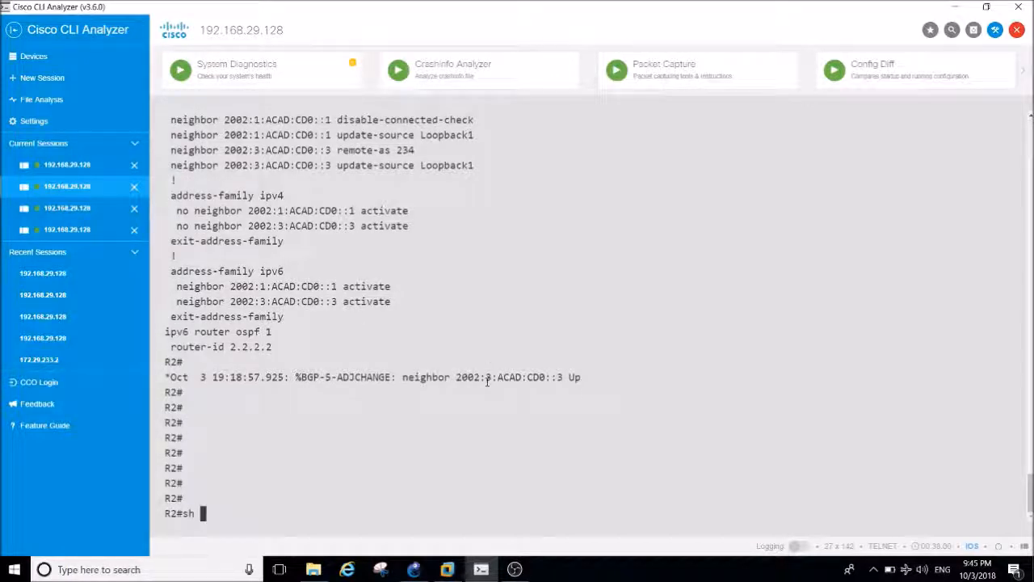
Display R2's IPv6 BGP neighbor summary with sh bgp ipv6 unicast summary to check the prefixes received from R1.
{"action": "type", "text": "sh bg"}
{"action": "key", "text": "Tab"}
{"action": "type", "text": "un"}
{"action": "key", "text": "BackSpace"}
{"action": "key", "text": "BackSpace"}
{"action": "type", "text": "iu"}
{"action": "type", "text": "v"}
{"action": "key", "text": "Tab"}
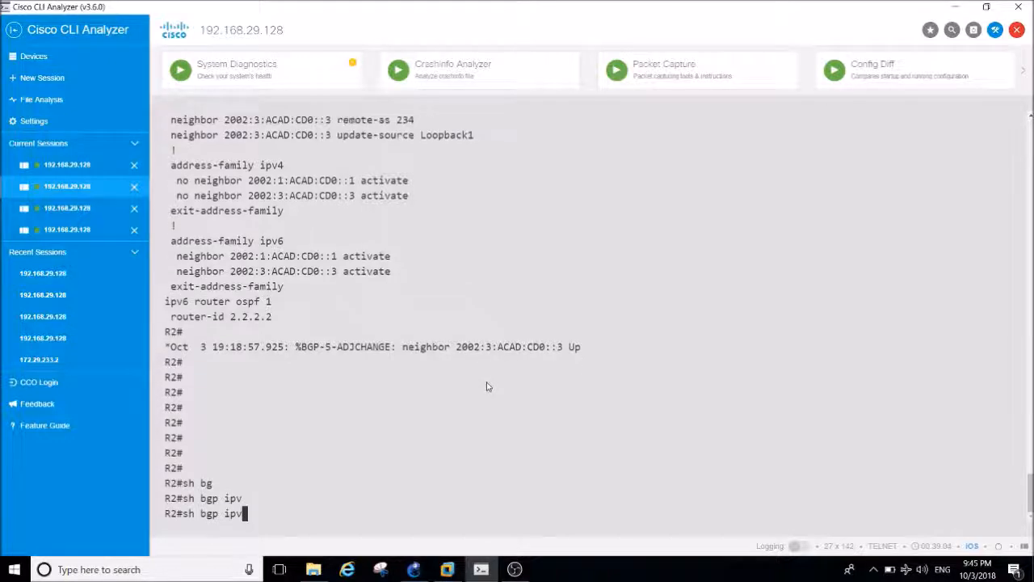
{"action": "type", "text": "6 uni"}
{"action": "key", "text": "Tab"}
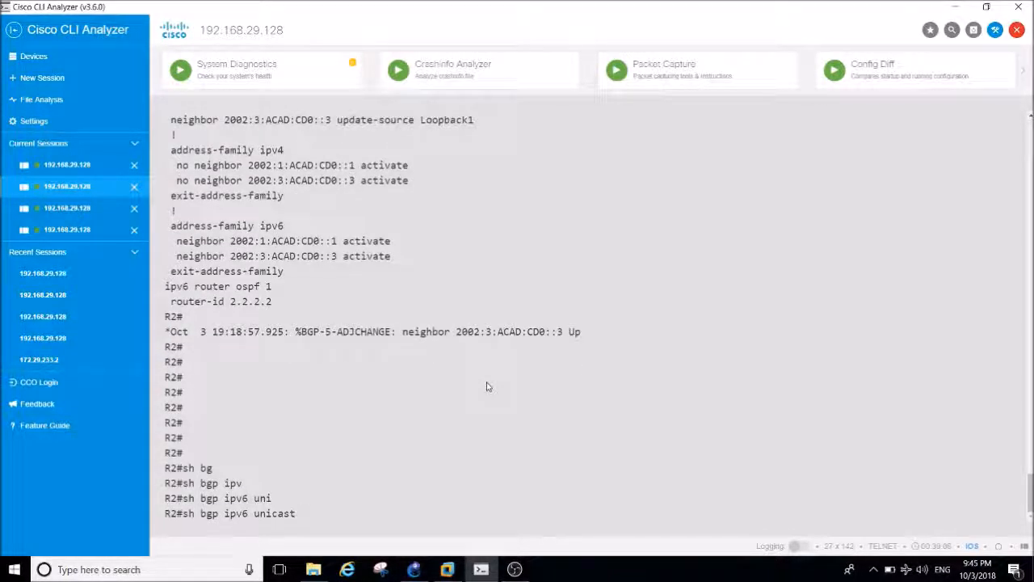
{"action": "type", "text": "sum"}
{"action": "key", "text": "Tab"}
{"action": "key", "text": "Return"}
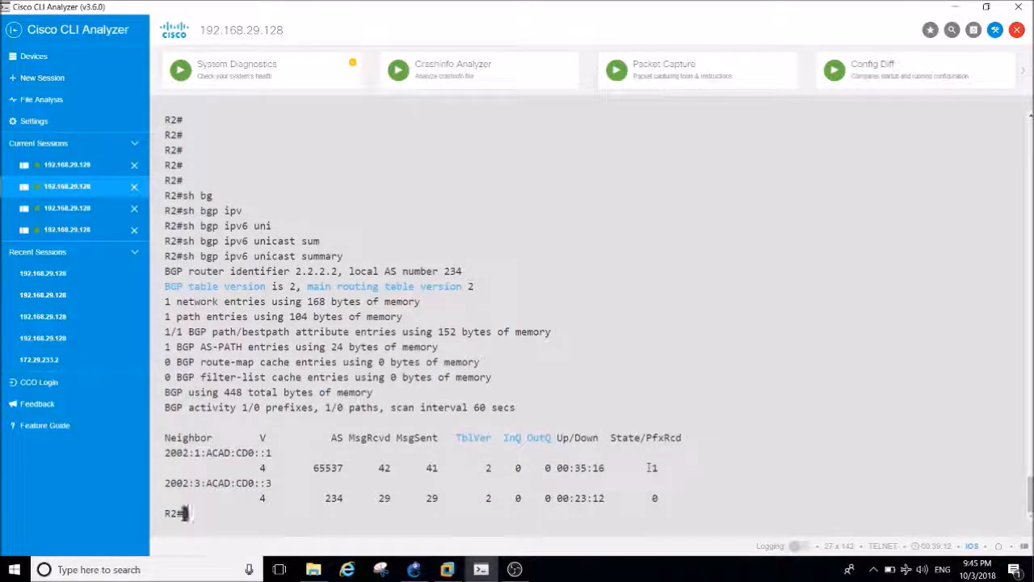
Display the BGP routes in R2's IPv6 routing table with sh ipv6 route bgp.
{"action": "type", "text": "sh ipv"}
{"action": "key", "text": "Tab"}
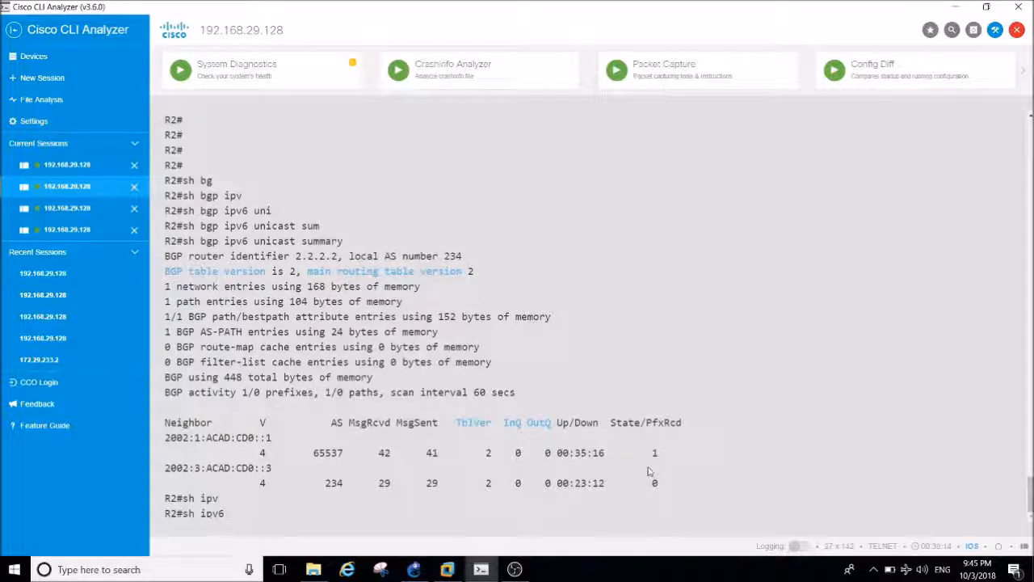
{"action": "type", "text": "rou"}
{"action": "key", "text": "Tab"}
{"action": "type", "text": "bg"}
{"action": "key", "text": "Tab"}
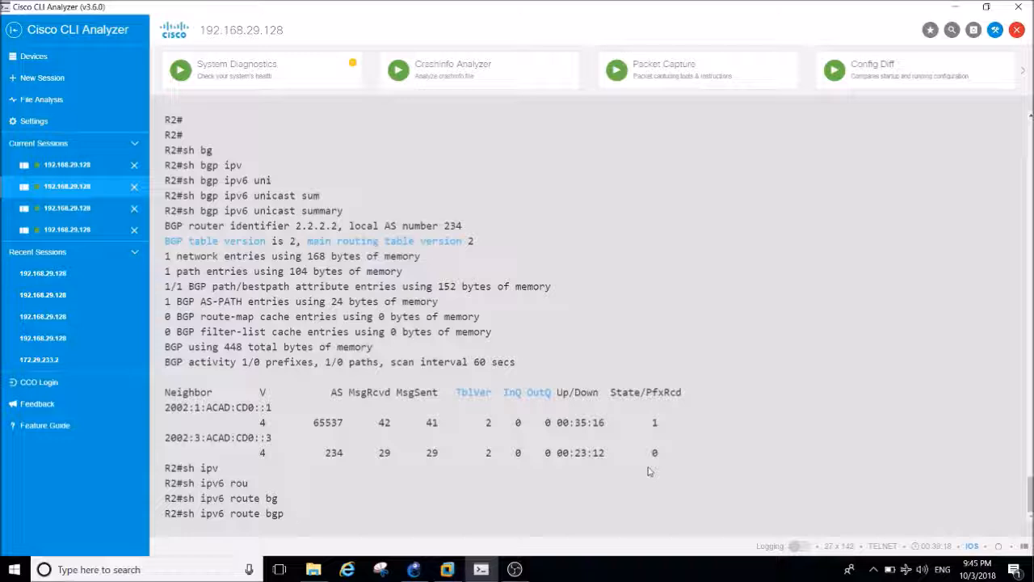
{"action": "key", "text": "Return"}
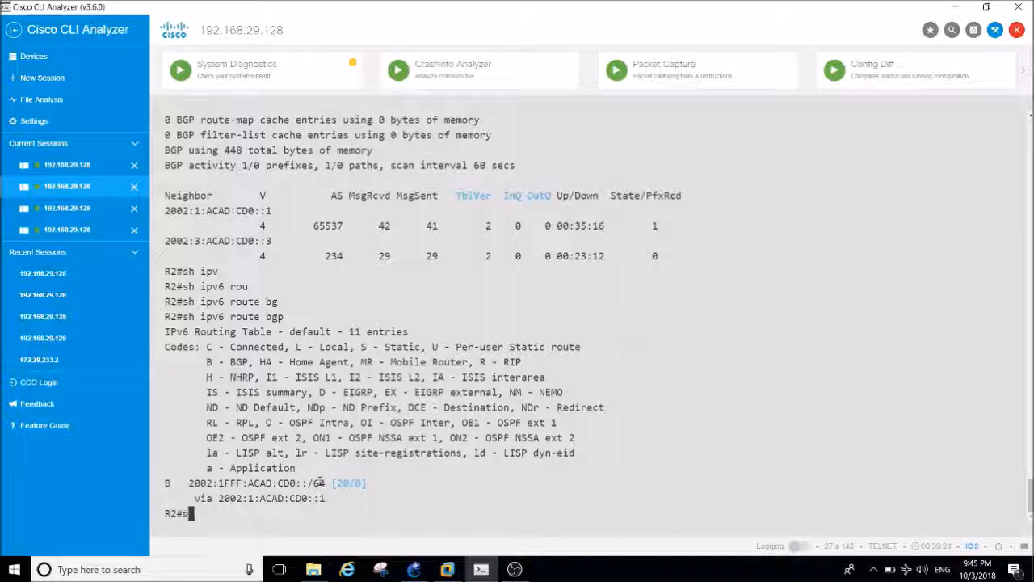
Ping R1's Loopback2 address 2002:1FFF:ACAD:CD0::1 from R2.
{"action": "left_click_drag", "start_coordinate": [291, 483], "coordinate": [228, 483]}
{"action": "double_click", "coordinate": [191, 483]}
{"action": "left_click", "coordinate": [190, 483]}
{"action": "left_click_drag", "start_coordinate": [190, 483], "coordinate": [304, 485]}
{"action": "key", "text": "ctrl+v"}
{"action": "key", "text": "BackSpace"}
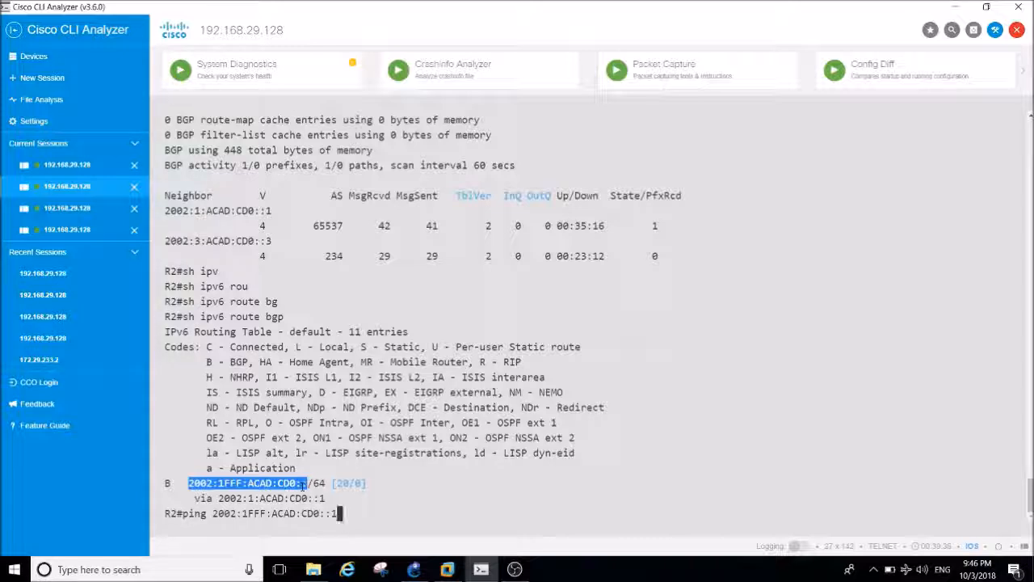
{"action": "key", "text": "Return"}
{"action": "key", "text": "Return"}
{"action": "key", "text": "Return"}
{"action": "key", "text": "Return"}
{"action": "key", "text": "Return"}
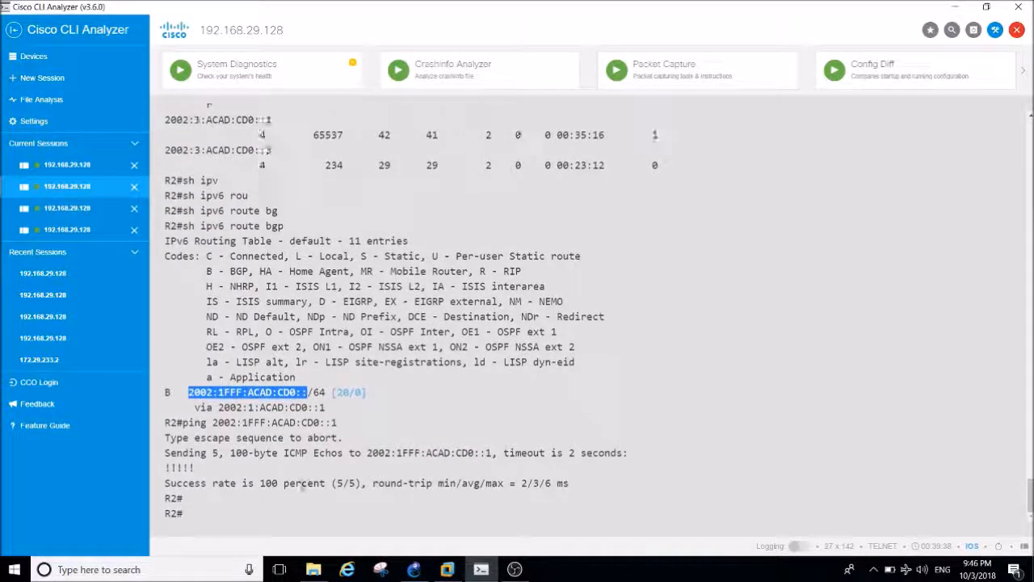
{"action": "key", "text": "Return"}
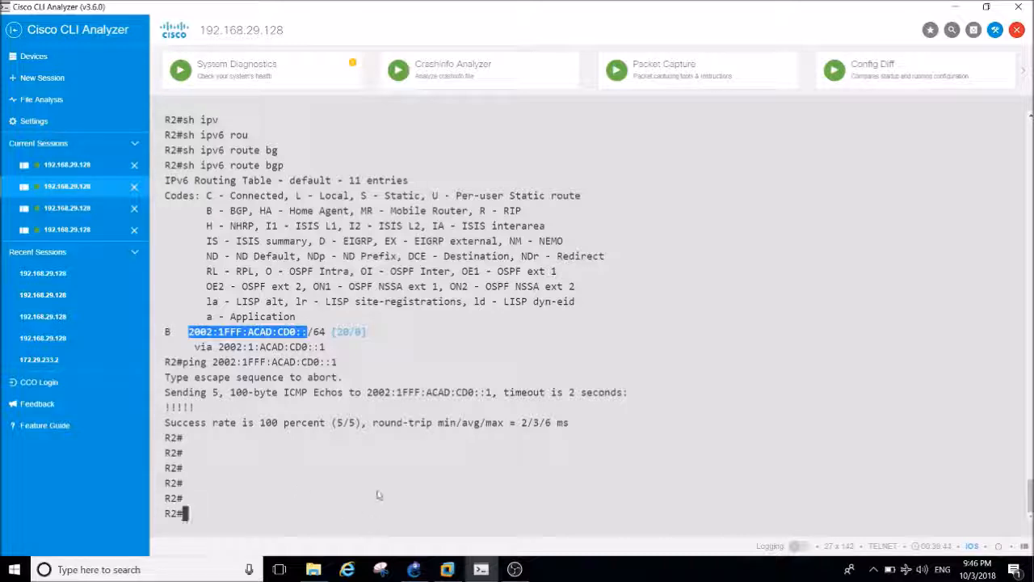
Review R2 and its neighbors in the GNS3 topology, and switch to R3's console session in Cisco CLI Analyzer.
{"action": "left_click", "coordinate": [414, 568]}
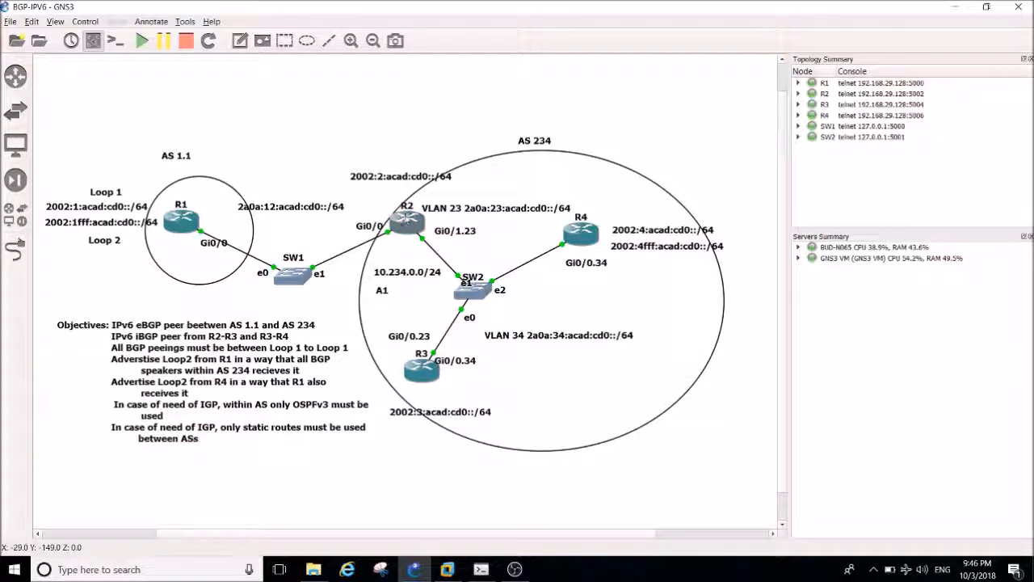
{"action": "mouse_move", "coordinate": [409, 218]}
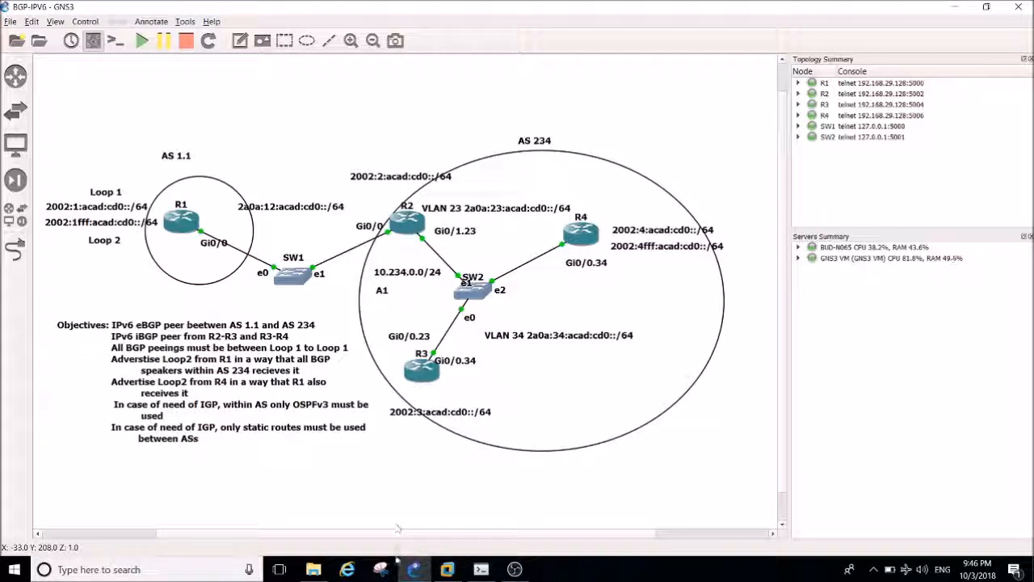
{"action": "left_click", "coordinate": [481, 569]}
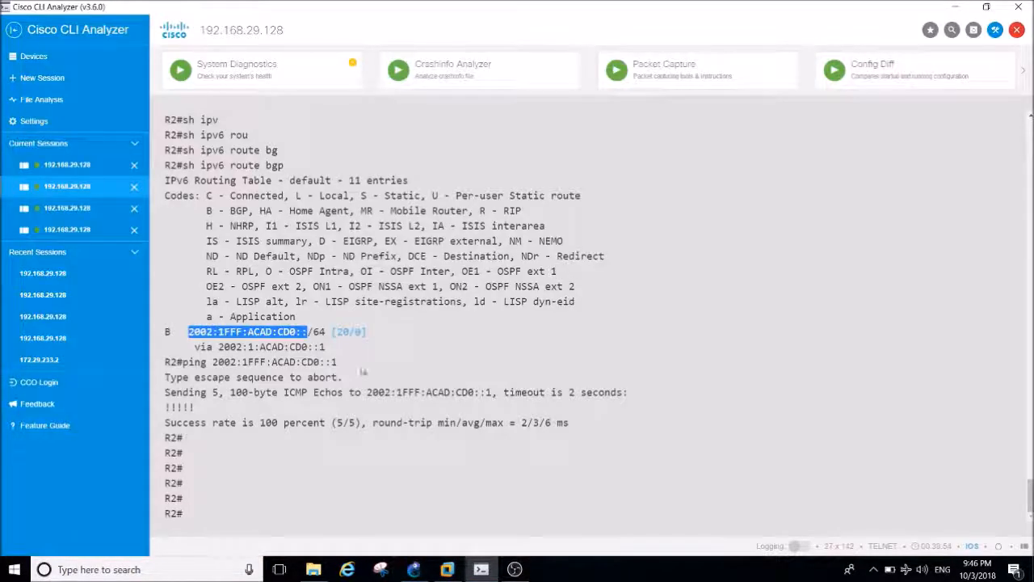
{"action": "left_click", "coordinate": [91, 209]}
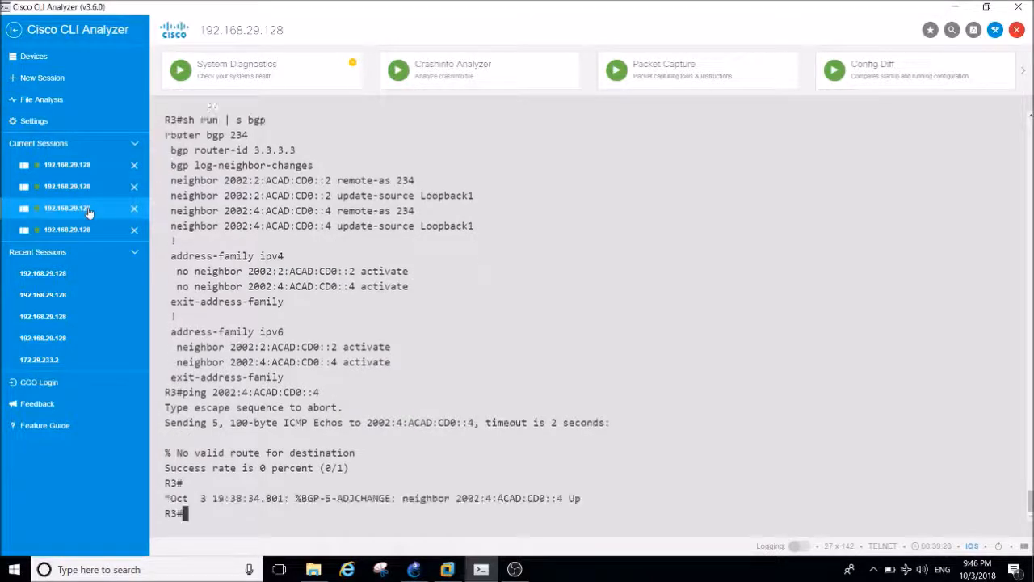
{"action": "key", "text": "Return"}
{"action": "key", "text": "Return"}
{"action": "key", "text": "Return"}
{"action": "key", "text": "Return"}
{"action": "key", "text": "Return"}
Display R3's IPv6 BGP neighbor summary with sh bgp ipv6 unicast summary to check the prefixes received from R2 and R4.
{"action": "type", "text": "sh ip"}
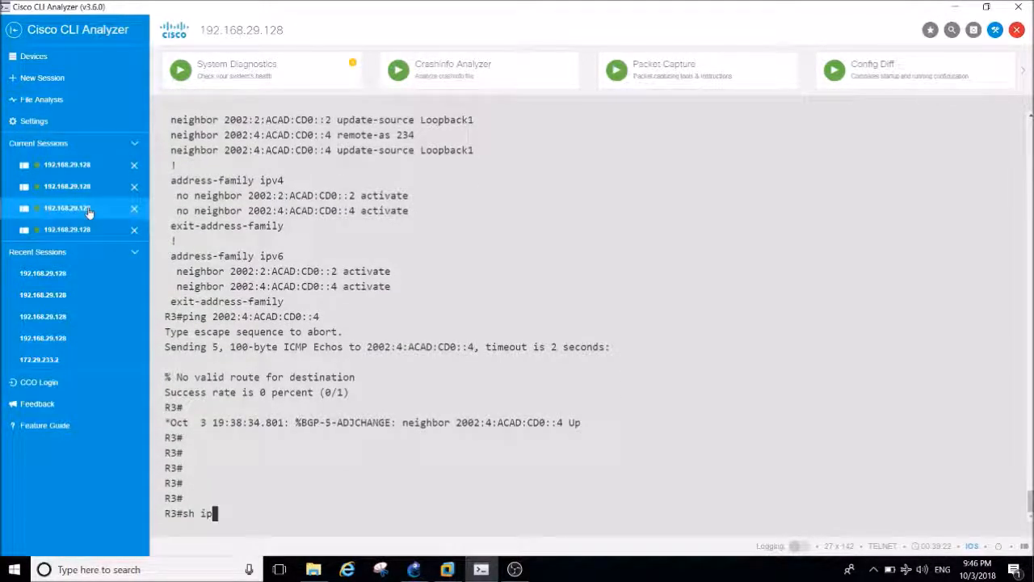
{"action": "key", "text": "BackSpace"}
{"action": "key", "text": "BackSpace"}
{"action": "type", "text": "bgp ipv"}
{"action": "key", "text": "Tab"}
{"action": "type", "text": "6 "}
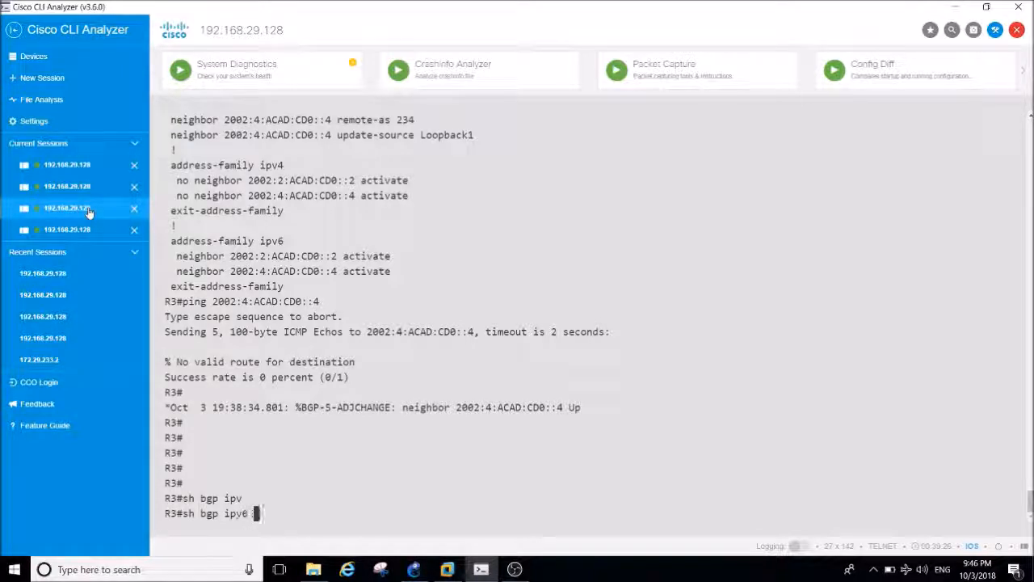
{"action": "type", "text": "sum"}
{"action": "key", "text": "Tab"}
{"action": "key", "text": "BackSpace"}
{"action": "key", "text": "BackSpace"}
{"action": "key", "text": "BackSpace"}
{"action": "type", "text": "uni"}
{"action": "key", "text": "Tab"}
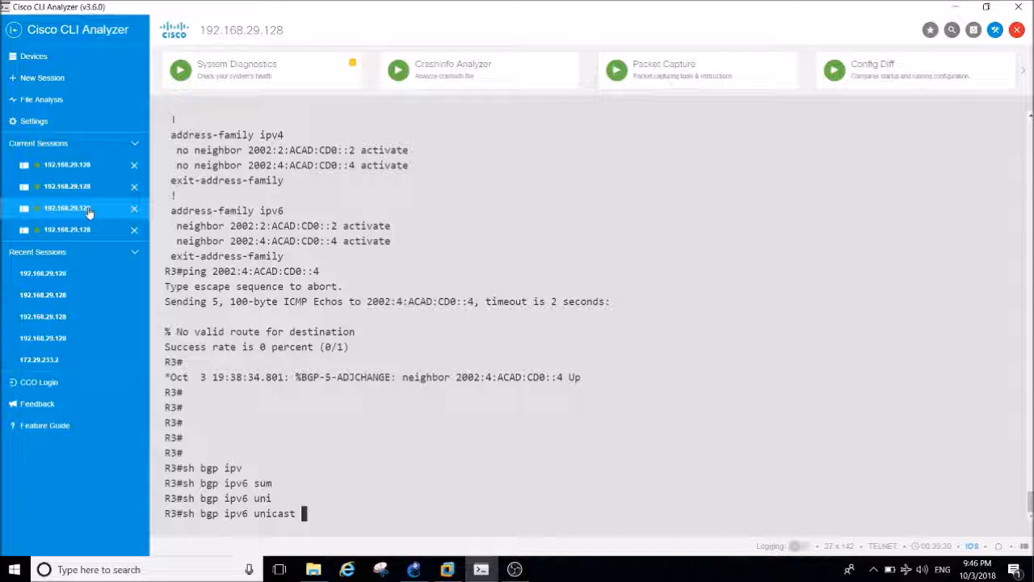
{"action": "type", "text": "sum"}
{"action": "key", "text": "Tab"}
{"action": "key", "text": "Return"}
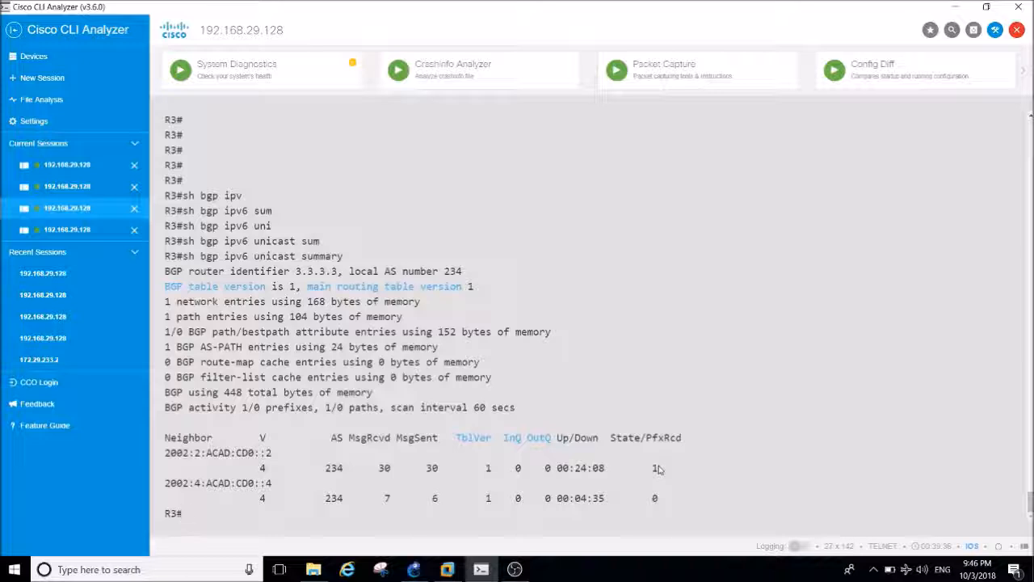
Switch to the GNS3 topology and examine R4's position in AS 234 relative to R3.
{"action": "left_click", "coordinate": [413, 569]}
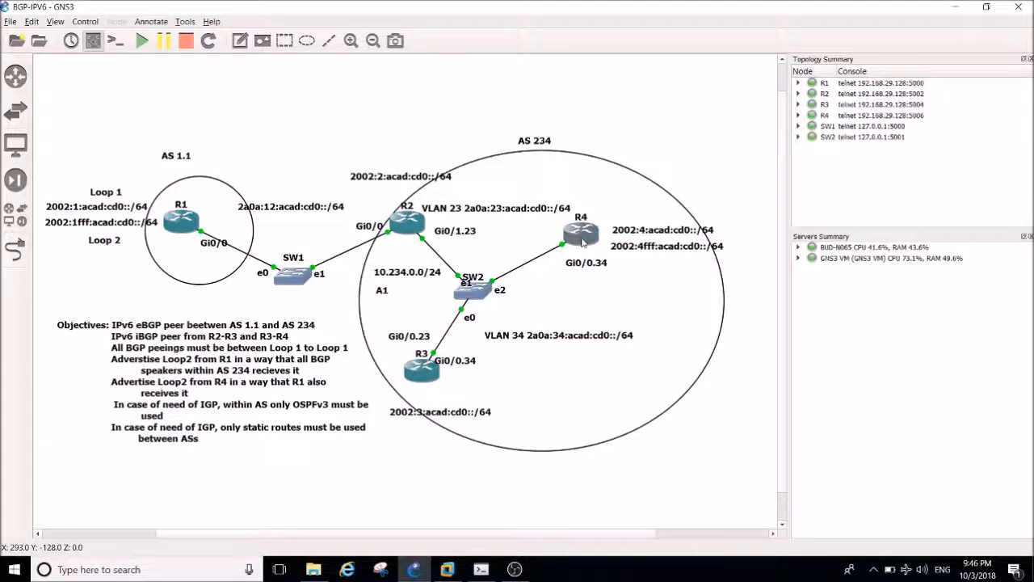
{"action": "mouse_move", "coordinate": [582, 242]}
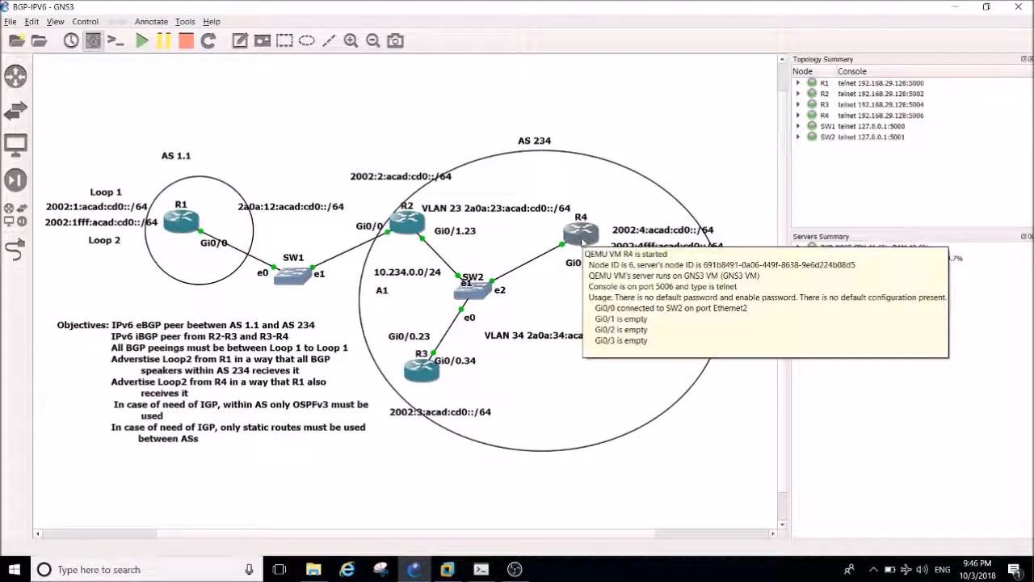
Switch to Cisco CLI Analyzer and bring up R4's console session at a fresh prompt.
{"action": "left_click", "coordinate": [481, 569]}
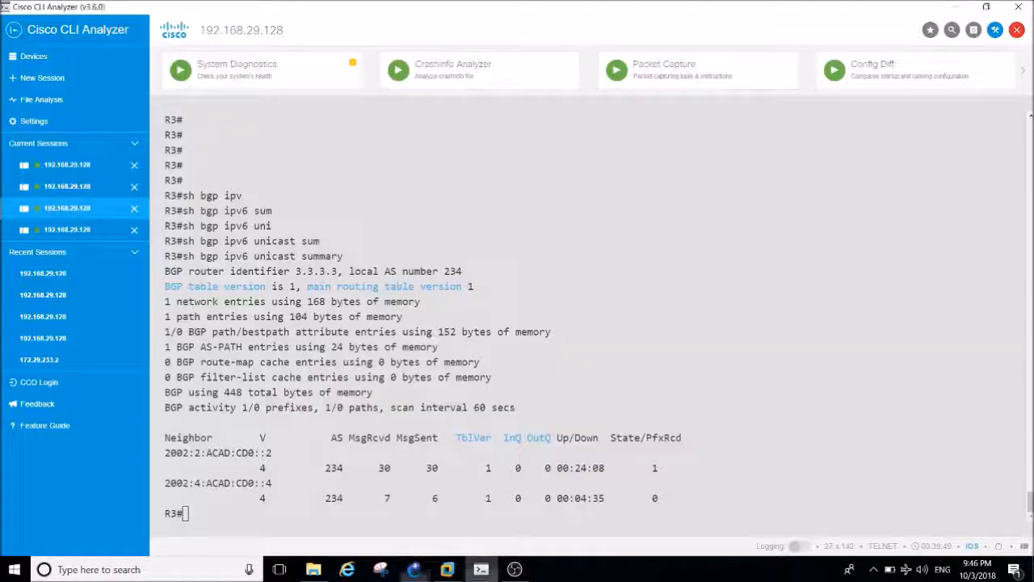
{"action": "left_click", "coordinate": [111, 229]}
{"action": "key", "text": "Return"}
{"action": "key", "text": "Return"}
{"action": "key", "text": "Return"}
{"action": "key", "text": "Return"}
{"action": "key", "text": "Return"}
{"action": "key", "text": "Return"}
Display R4's IPv6 BGP neighbor summary with sh bgp ipv6 unicast summary to check the prefixes received from R3.
{"action": "type", "text": "sh iupv"}
{"action": "key", "text": "BackSpace"}
{"action": "key", "text": "BackSpace"}
{"action": "key", "text": "BackSpace"}
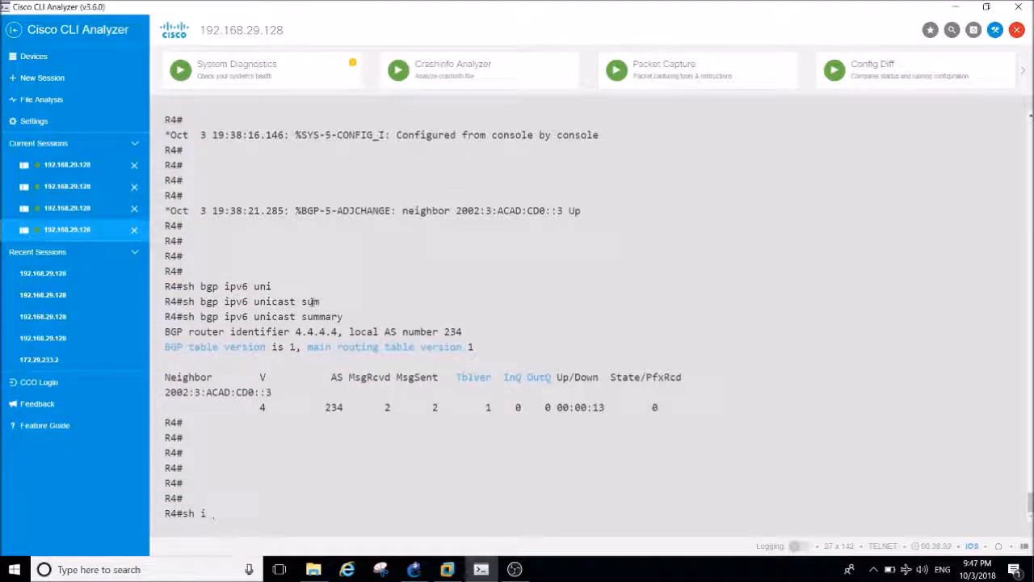
{"action": "type", "text": "vc"}
{"action": "key", "text": "Tab"}
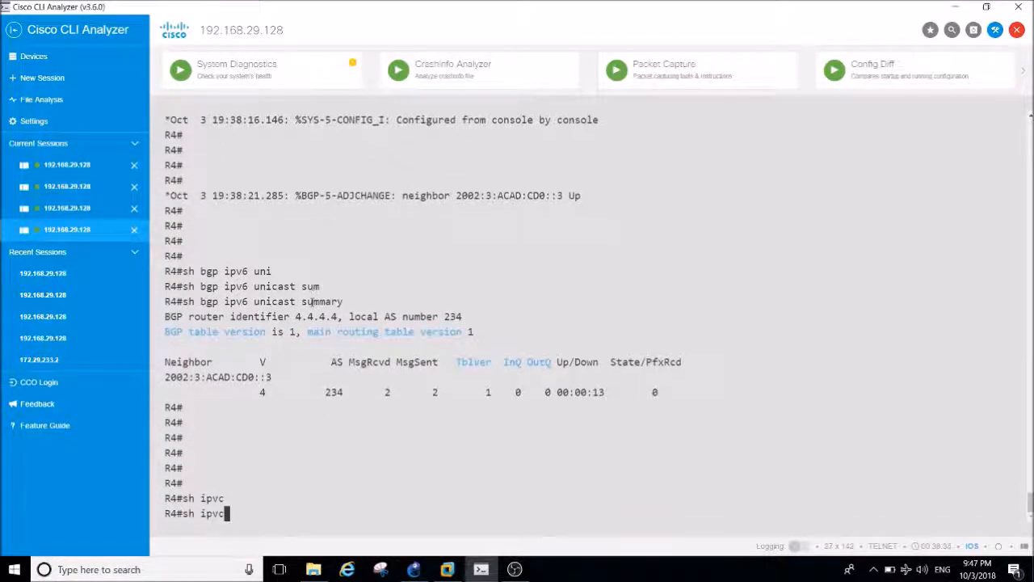
{"action": "key", "text": "BackSpace"}
{"action": "key", "text": "BackSpace"}
{"action": "key", "text": "BackSpace"}
{"action": "key", "text": "BackSpace"}
{"action": "type", "text": "bg"}
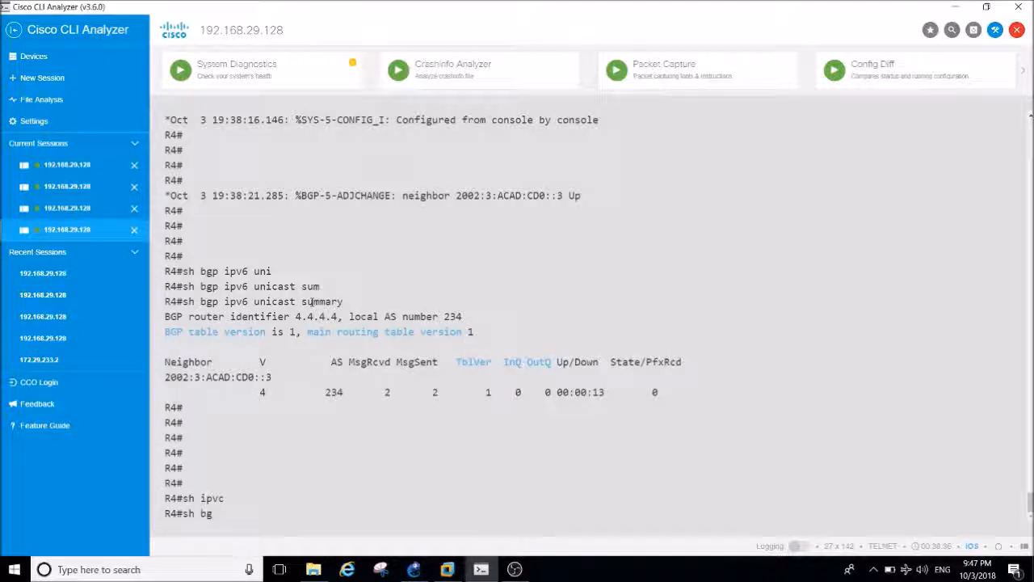
{"action": "key", "text": "Tab"}
{"action": "type", "text": "p ipv"}
{"action": "key", "text": "Tab"}
{"action": "type", "text": "6 uniu"}
{"action": "key", "text": "Tab"}
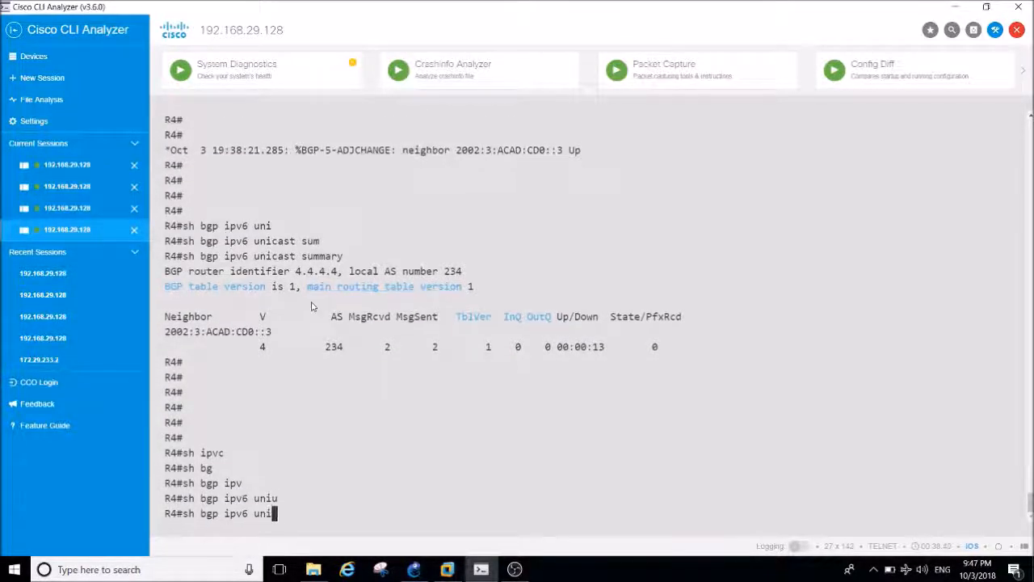
{"action": "key", "text": "BackSpace"}
{"action": "key", "text": "Tab"}
{"action": "type", "text": "sum"}
{"action": "key", "text": "Tab"}
{"action": "key", "text": "Return"}
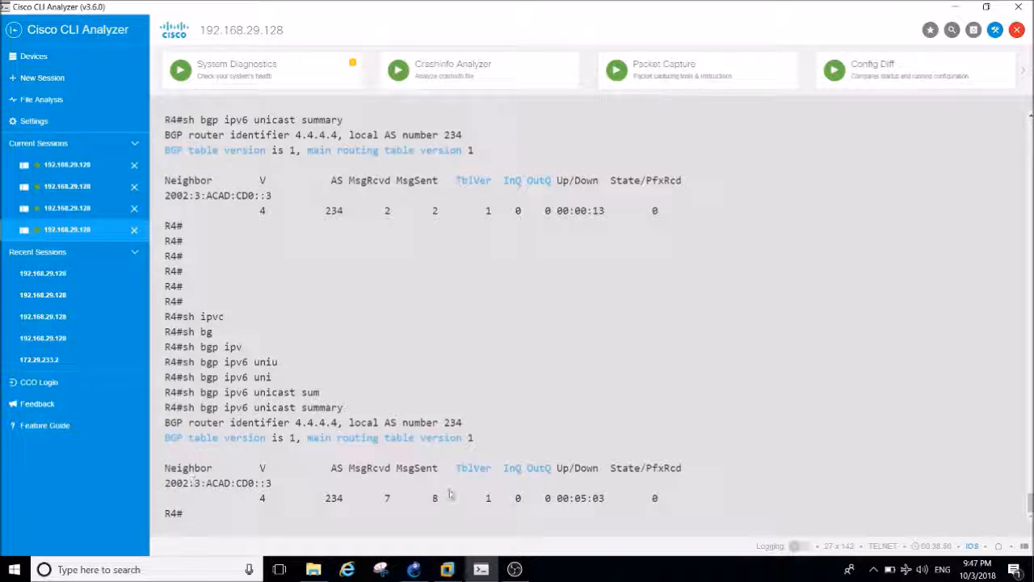
Switch to the GNS3 topology and examine R3's position between its iBGP peers R2 and R4.
{"action": "left_click", "coordinate": [413, 569]}
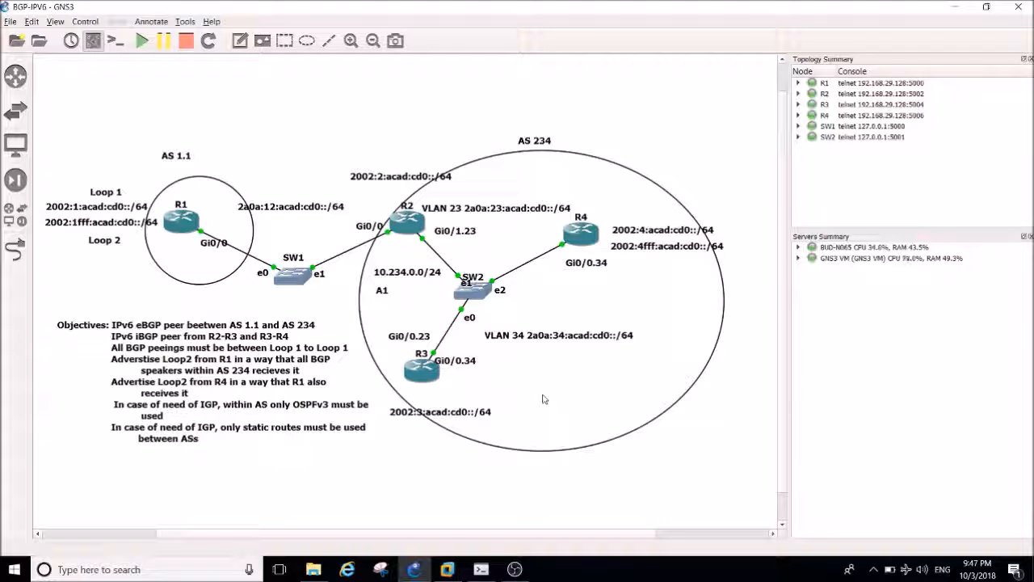
{"action": "mouse_move", "coordinate": [429, 374]}
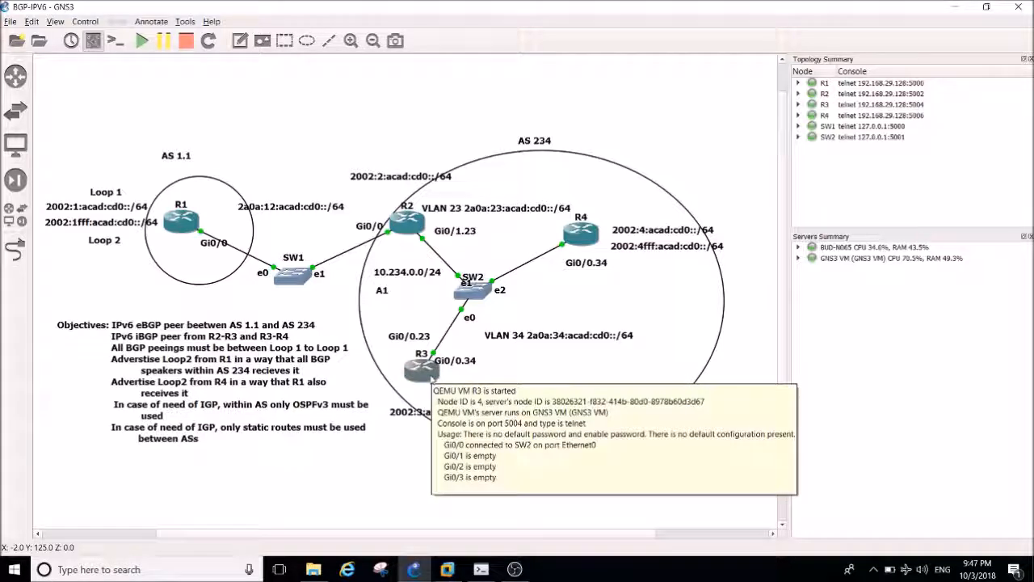
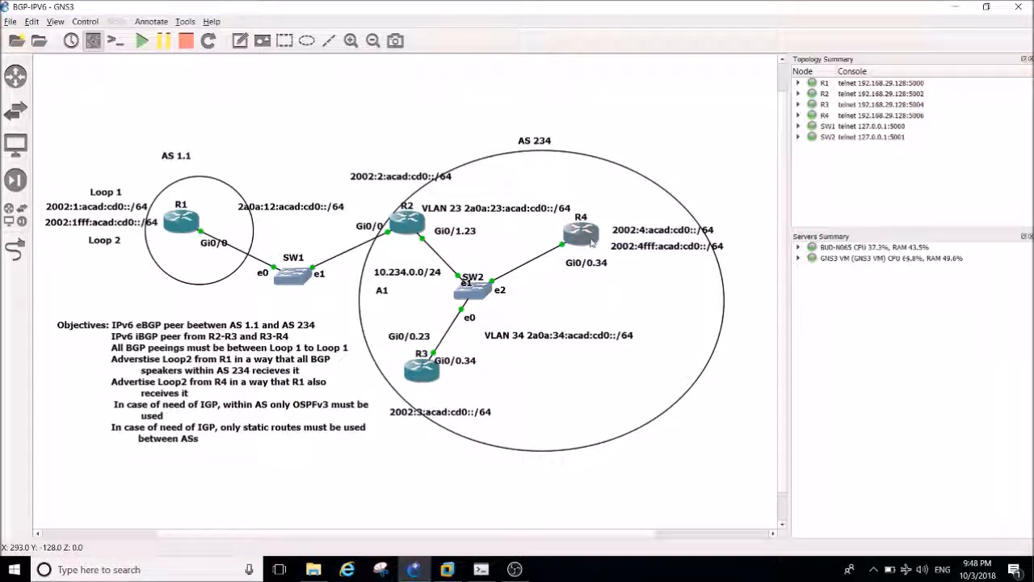
Switch to R3's console session in Cisco CLI Analyzer and display its BGP configuration with sh run | s bgp.
{"action": "mouse_move", "coordinate": [437, 373]}
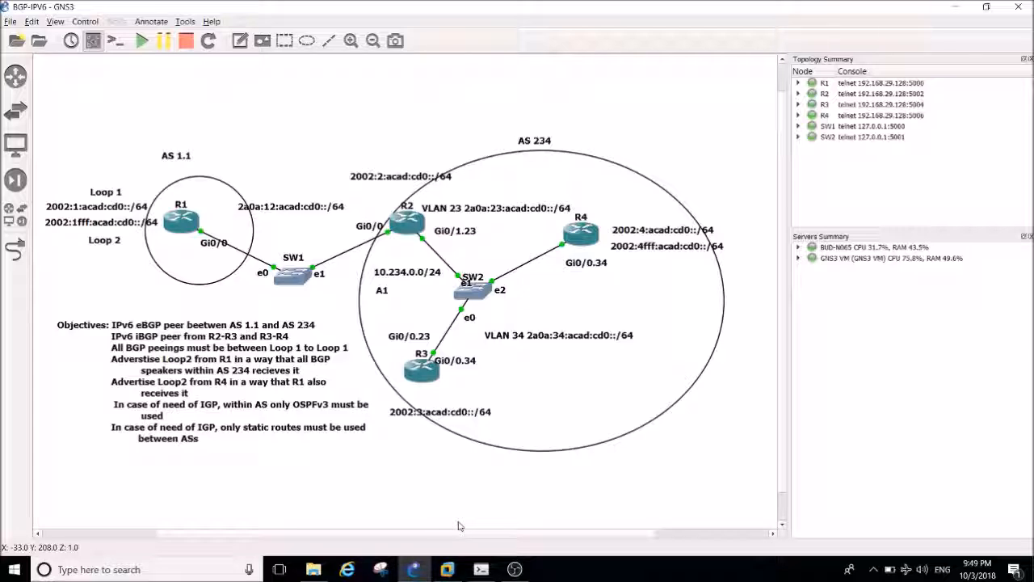
{"action": "left_click", "coordinate": [481, 569]}
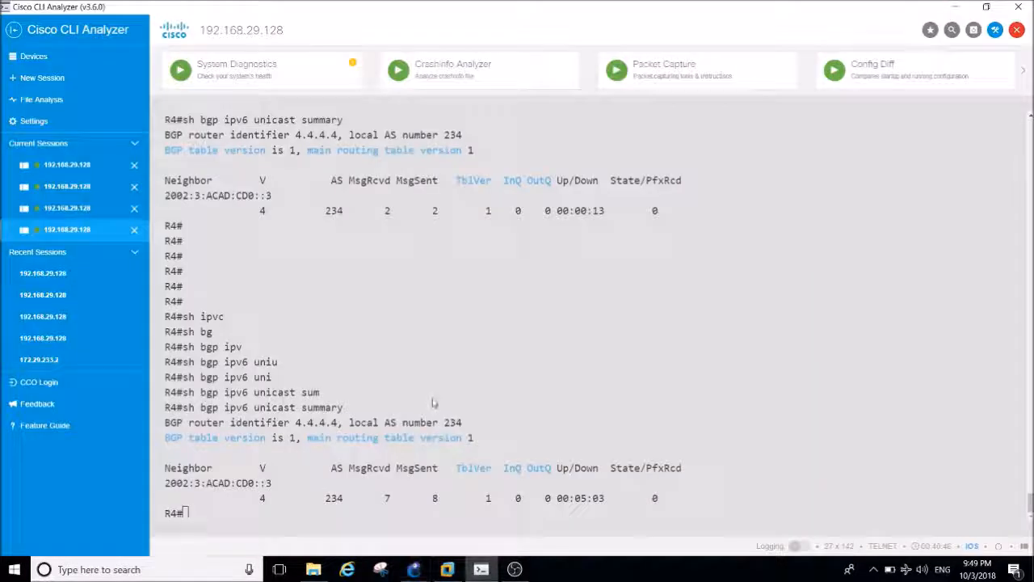
{"action": "left_click", "coordinate": [68, 209]}
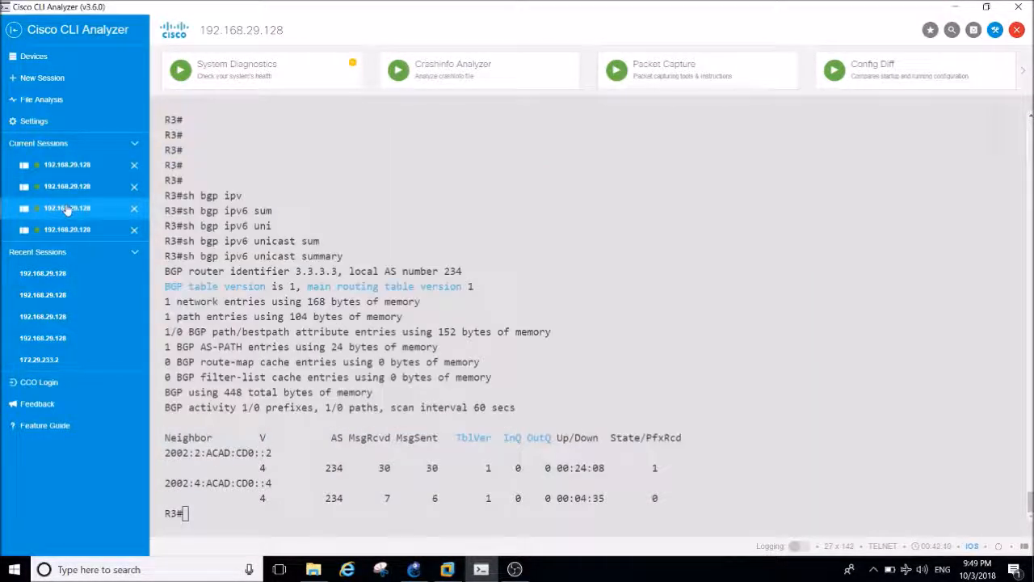
{"action": "key", "text": "Return"}
{"action": "key", "text": "Return"}
{"action": "key", "text": "Return"}
{"action": "key", "text": "Return"}
{"action": "key", "text": "Return"}
{"action": "key", "text": "Return"}
{"action": "key", "text": "Return"}
{"action": "key", "text": "Return"}
{"action": "type", "text": "sh"}
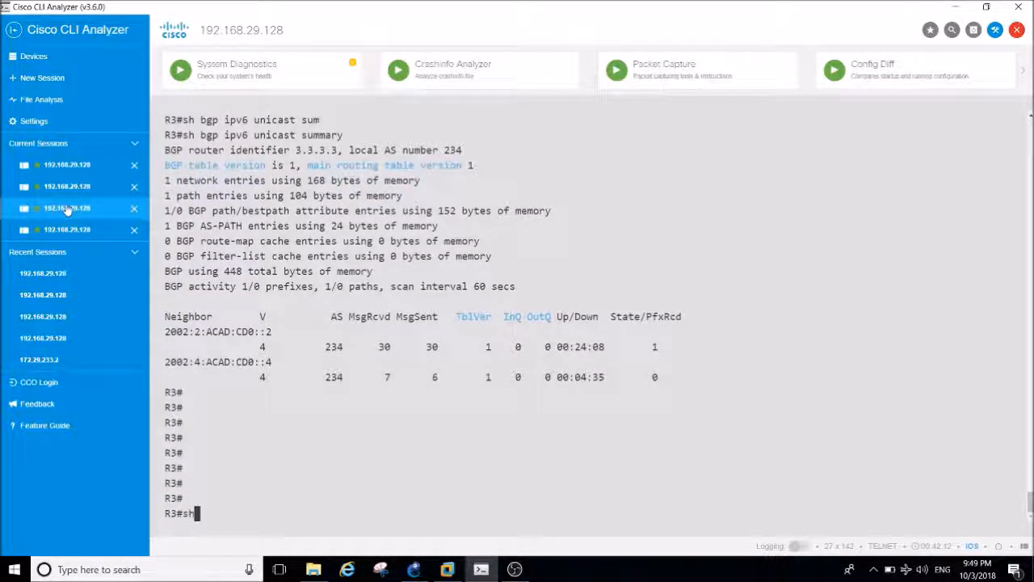
{"action": "type", "text": " run | s bgp"}
{"action": "key", "text": "Return"}
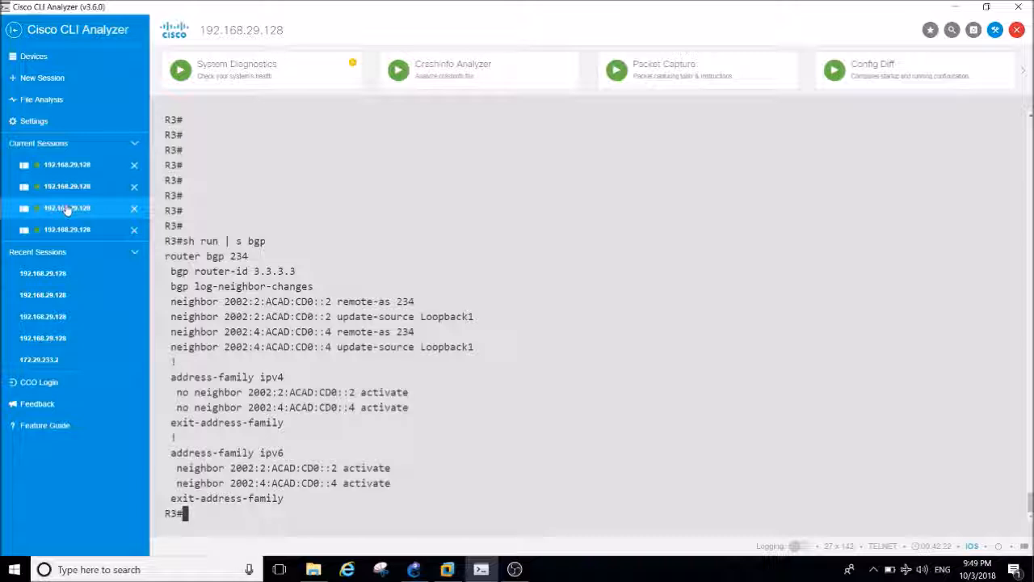
Enter global configuration mode on R3 and open the BGP process with router bgp 234.
{"action": "type", "text": "rou"}
{"action": "key", "text": "BackSpace"}
{"action": "key", "text": "BackSpace"}
{"action": "key", "text": "BackSpace"}
{"action": "type", "text": "conf t"}
{"action": "key", "text": "Return"}
{"action": "key", "text": "Return"}
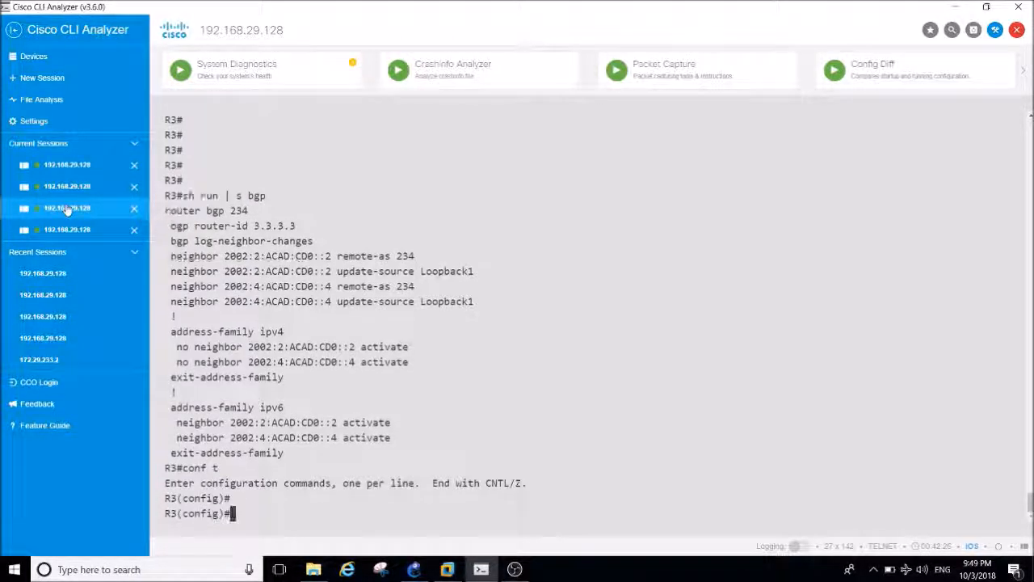
{"action": "type", "text": "router bg"}
{"action": "key", "text": "Tab"}
{"action": "type", "text": "234"}
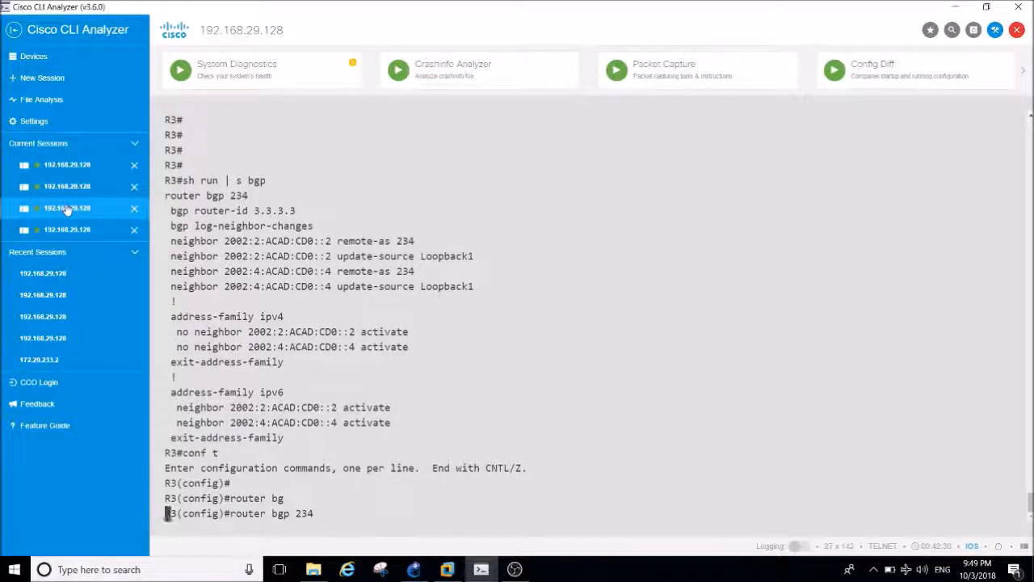
{"action": "key", "text": "Return"}
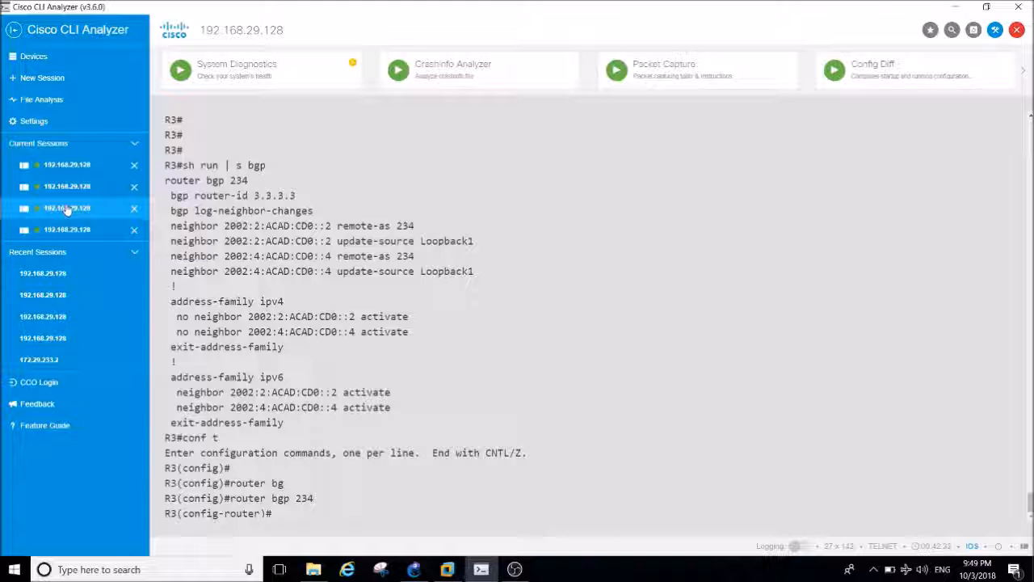
Try to make neighbor 2002:2:ACAD:CD0::2 a route reflector client directly under R3's router bgp 234 mode.
{"action": "type", "text": "ne"}
{"action": "key", "text": "Tab"}
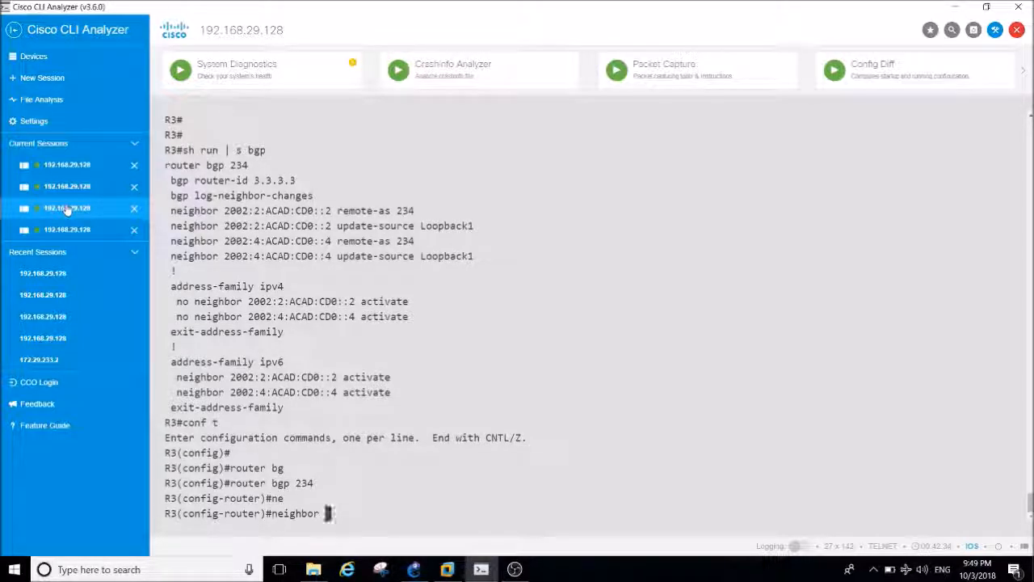
{"action": "left_click", "coordinate": [414, 569]}
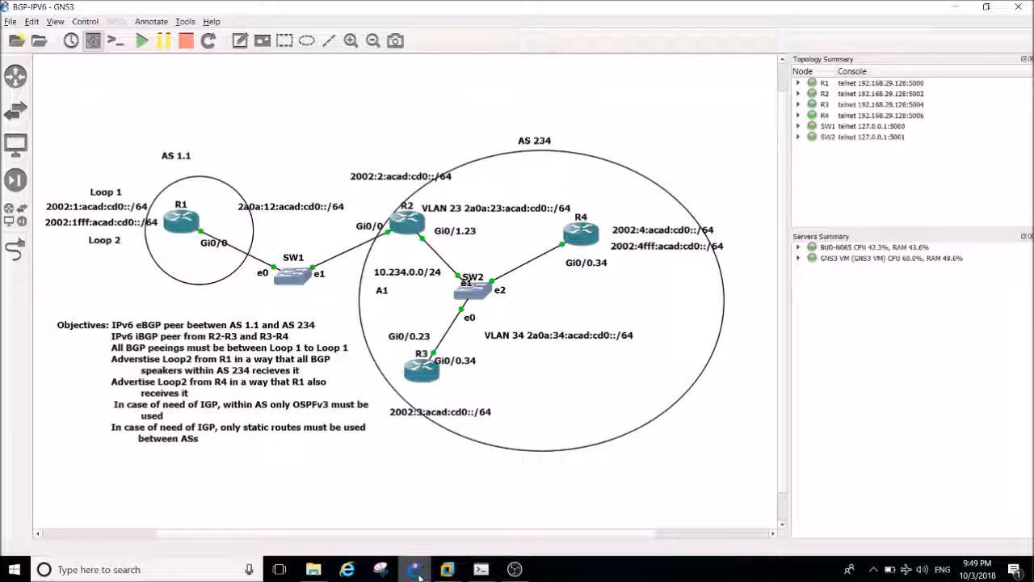
{"action": "left_click", "coordinate": [417, 570]}
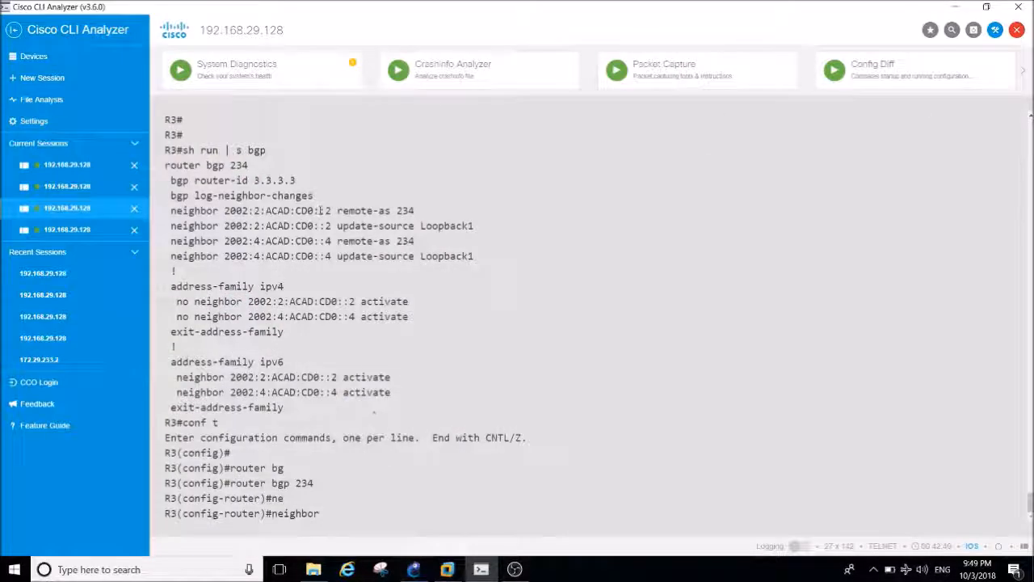
{"action": "left_click_drag", "start_coordinate": [329, 211], "coordinate": [226, 211]}
{"action": "type", "text": "2002:2:ACAD:CD0::2"}
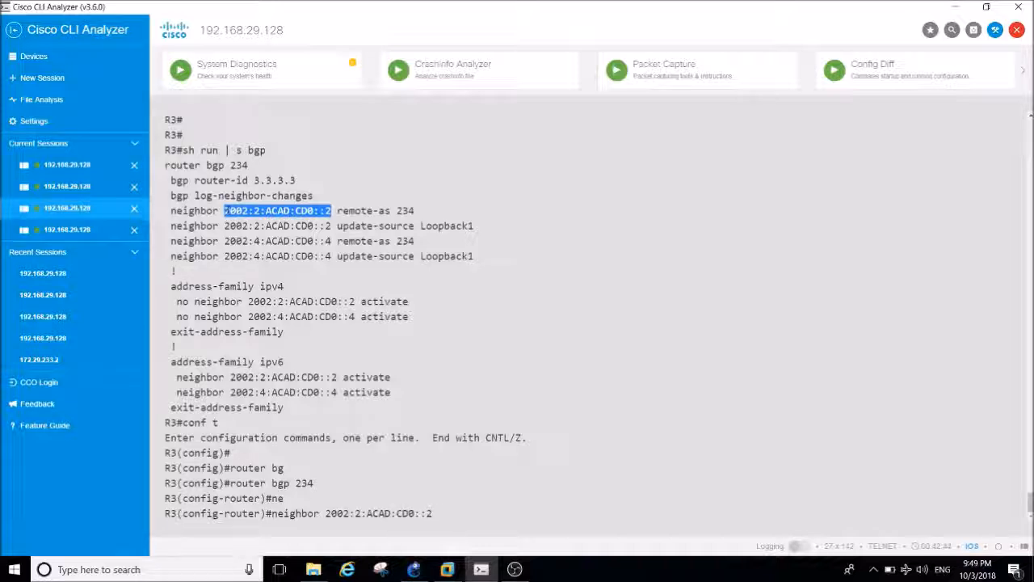
{"action": "type", "text": "ro"}
{"action": "key", "text": "Tab"}
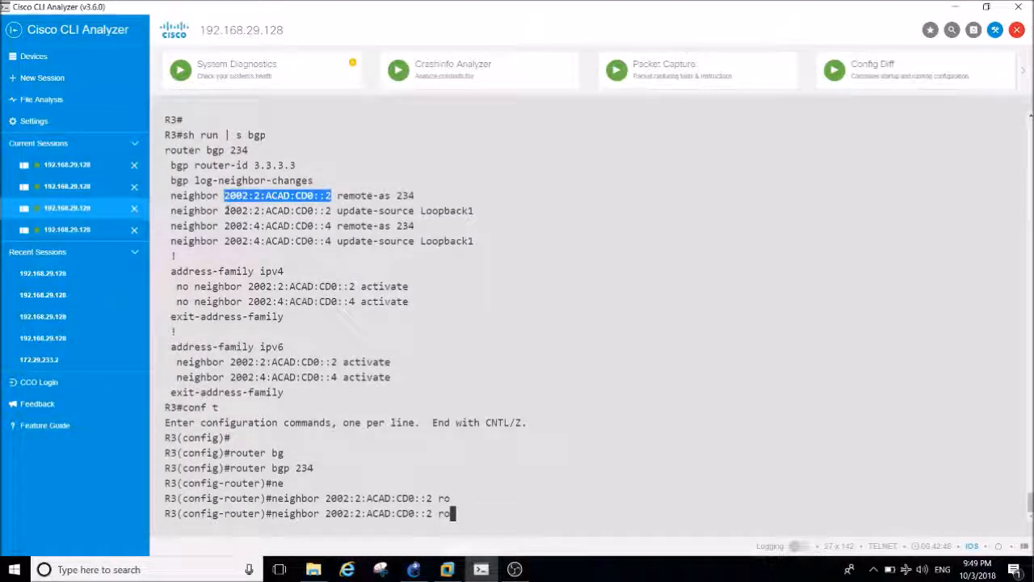
{"action": "type", "text": "u"}
{"action": "key", "text": "Tab"}
List the router-mode options available for neighbor 2002:2:ACAD:CD0::2 with the context help, and discard the partial command.
{"action": "type", "text": "?"}
{"action": "key", "text": "BackSpace"}
{"action": "key", "text": "BackSpace"}
{"action": "key", "text": "BackSpace"}
{"action": "type", "text": "?"}
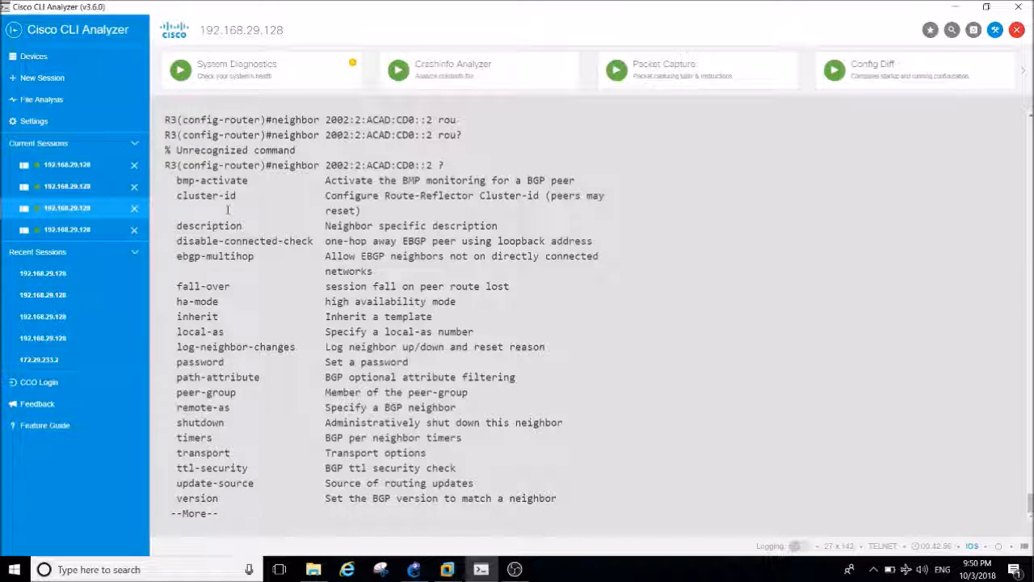
{"action": "key", "text": "space"}
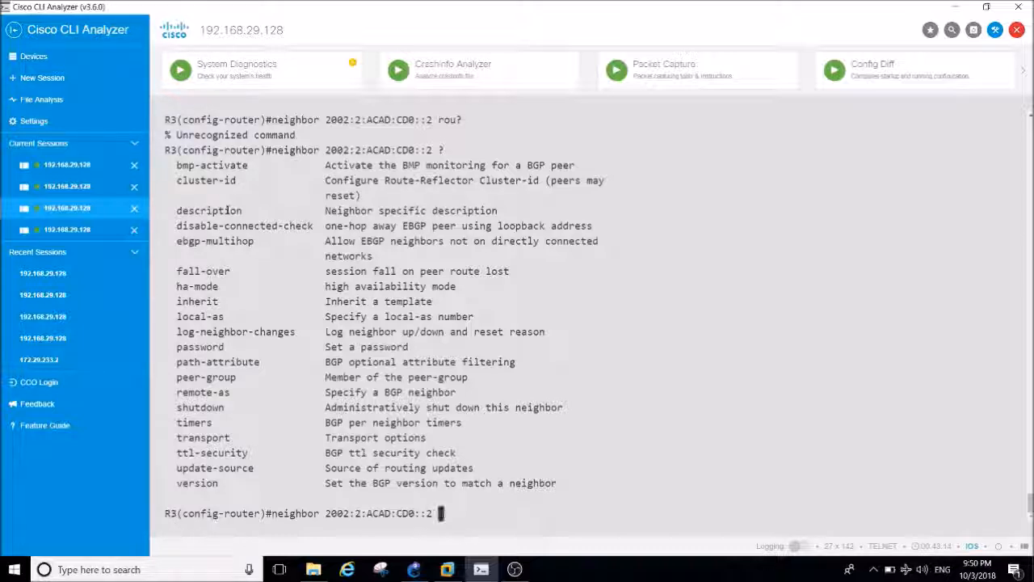
{"action": "key", "text": "BackSpace"}
{"action": "key", "text": "BackSpace"}
{"action": "key", "text": "BackSpace"}
{"action": "key", "text": "BackSpace"}
{"action": "key", "text": "BackSpace"}
{"action": "key", "text": "BackSpace"}
{"action": "key", "text": "BackSpace"}
{"action": "key", "text": "BackSpace"}
{"action": "key", "text": "BackSpace"}
{"action": "key", "text": "BackSpace"}
{"action": "key", "text": "BackSpace"}
{"action": "key", "text": "BackSpace"}
{"action": "key", "text": "BackSpace"}
{"action": "key", "text": "BackSpace"}
{"action": "key", "text": "BackSpace"}
{"action": "key", "text": "BackSpace"}
{"action": "key", "text": "BackSpace"}
{"action": "key", "text": "BackSpace"}
{"action": "key", "text": "BackSpace"}
{"action": "key", "text": "BackSpace"}
{"action": "key", "text": "Return"}
{"action": "key", "text": "Return"}
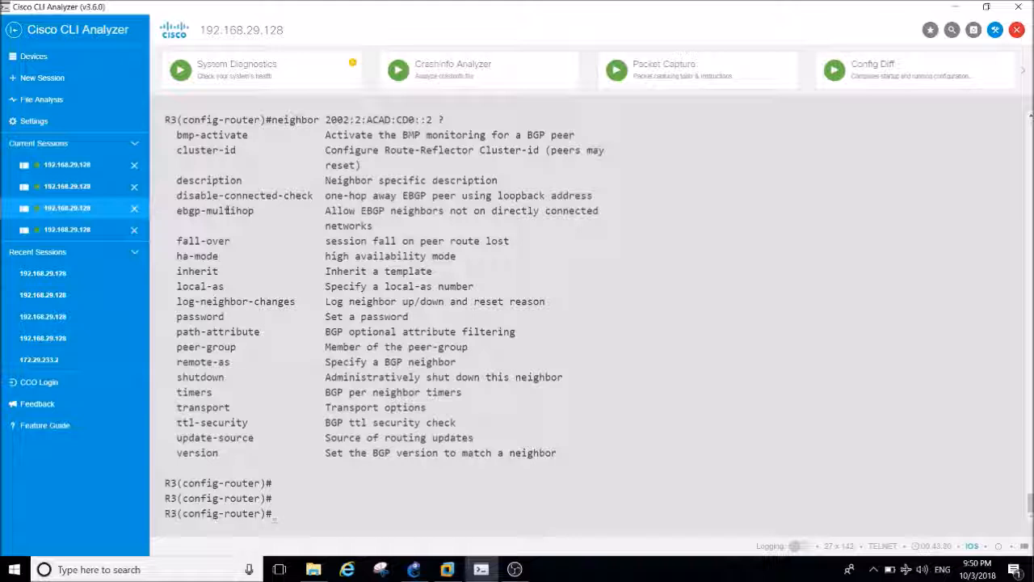
Enter the IPv6 unicast address family of R3's BGP process with address-family ipv6 unicast.
{"action": "type", "text": "ad"}
{"action": "key", "text": "Tab"}
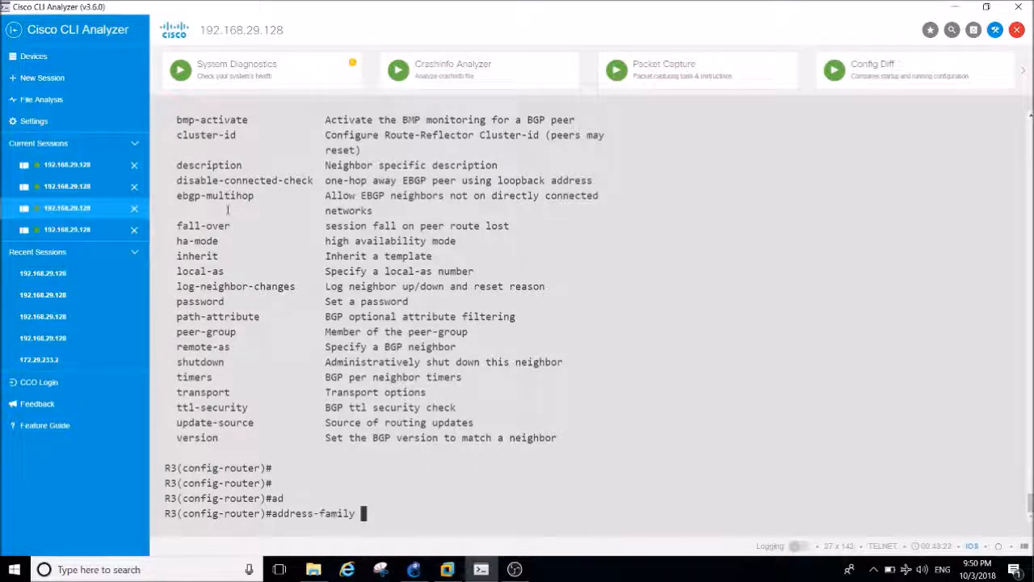
{"action": "type", "text": "ipv6 uni"}
{"action": "key", "text": "Tab"}
{"action": "key", "text": "Return"}
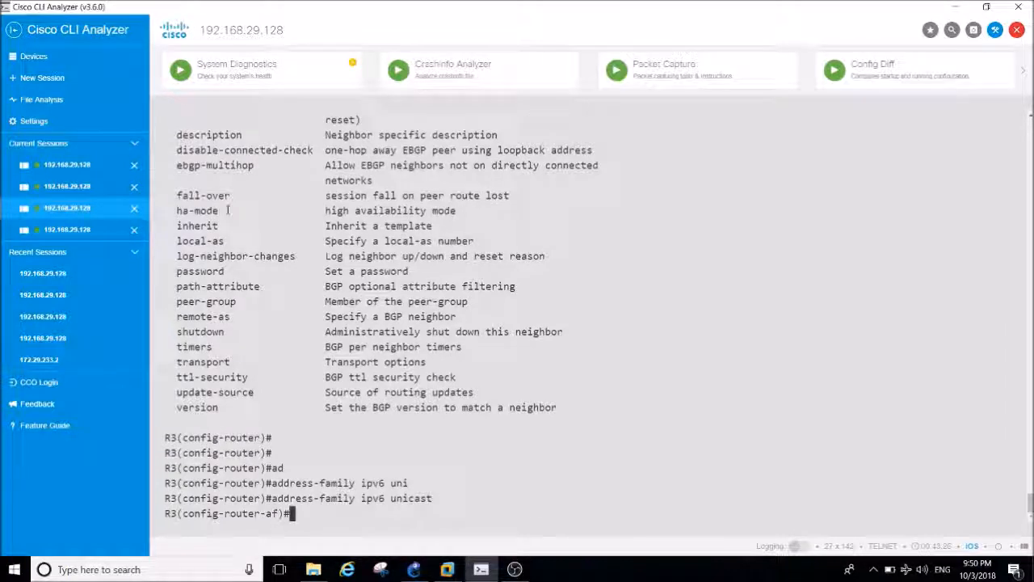
List the address-family options for neighbor 2002:2:ACAD:CD0::2 and configure this neighbor as a route-reflector-client.
{"action": "type", "text": "nei"}
{"action": "key", "text": "Tab"}
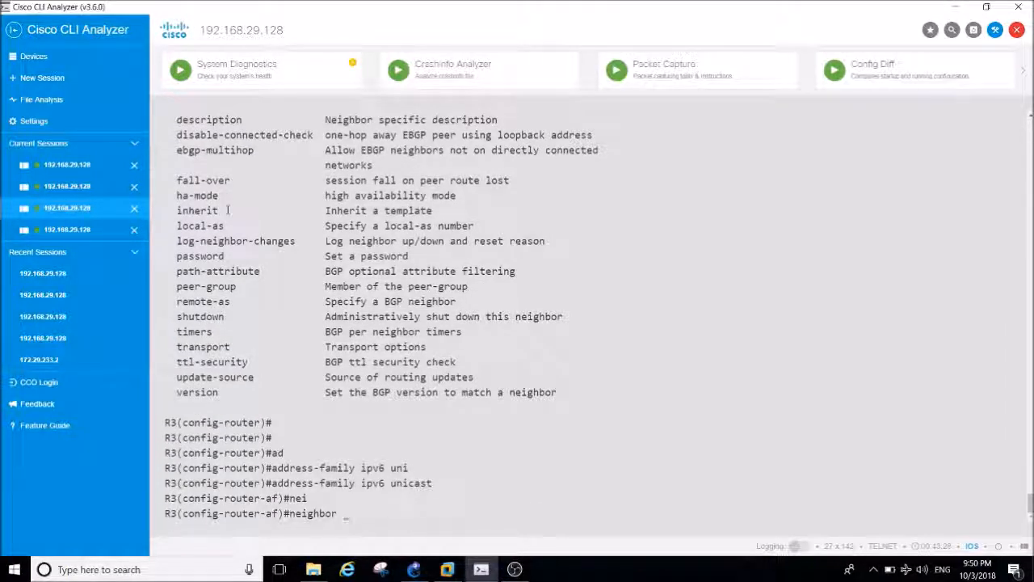
{"action": "type", "text": "2002:2:ACAD:CD0::2"}
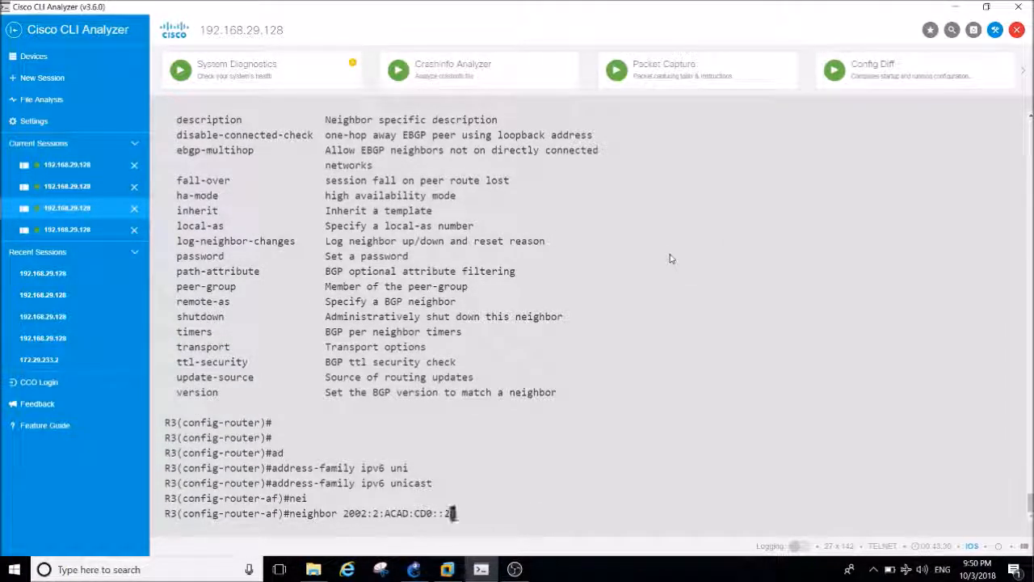
{"action": "type", "text": " ?"}
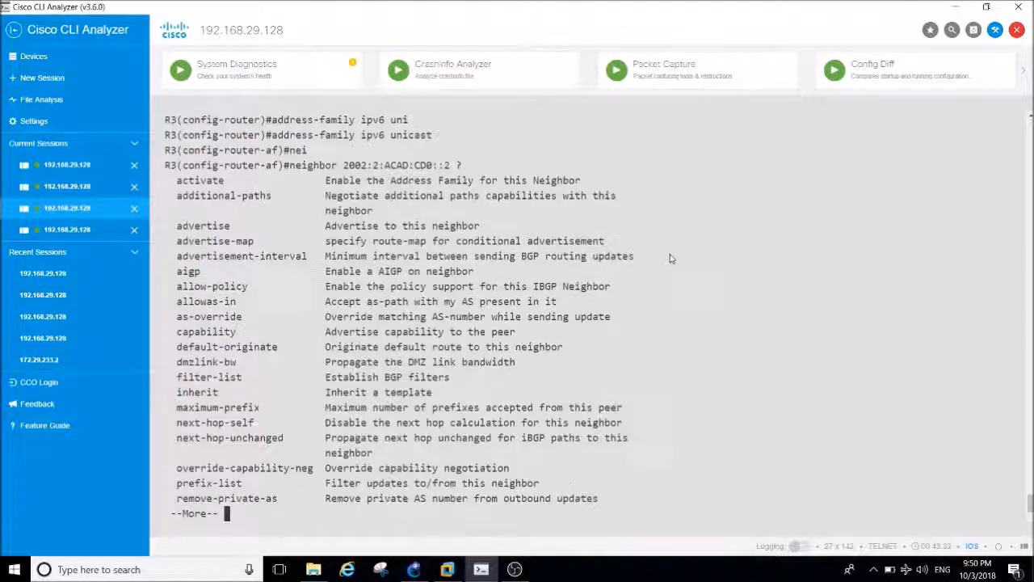
{"action": "key", "text": "space"}
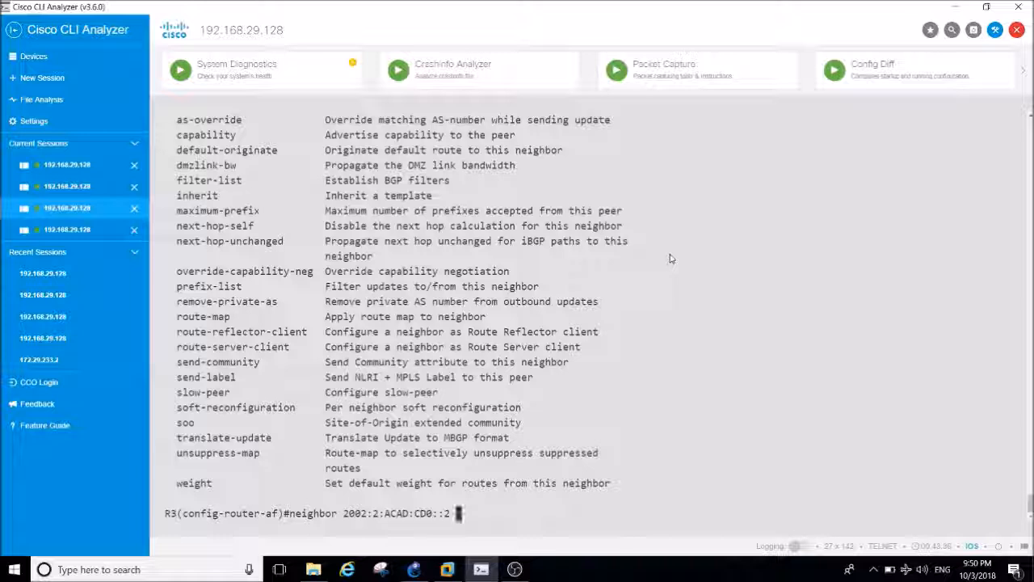
{"action": "type", "text": "rou"}
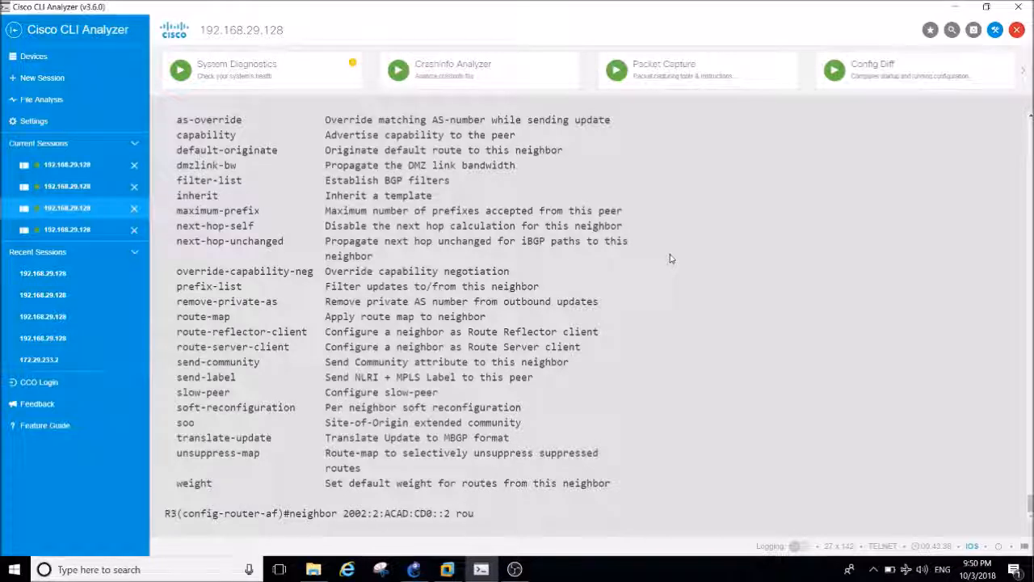
{"action": "key", "text": "Tab"}
{"action": "type", "text": "re"}
{"action": "key", "text": "Tab"}
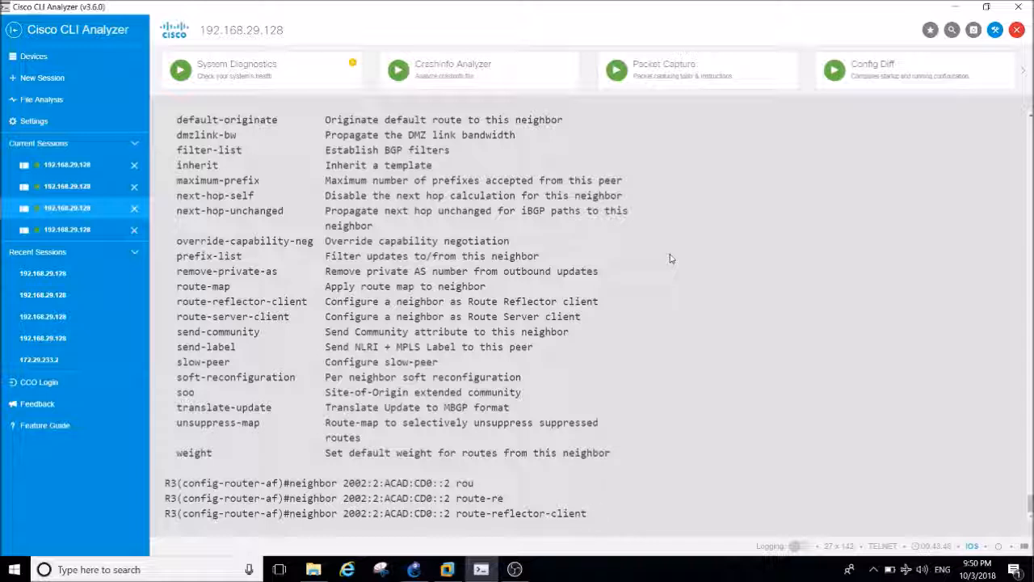
{"action": "key", "text": "Return"}
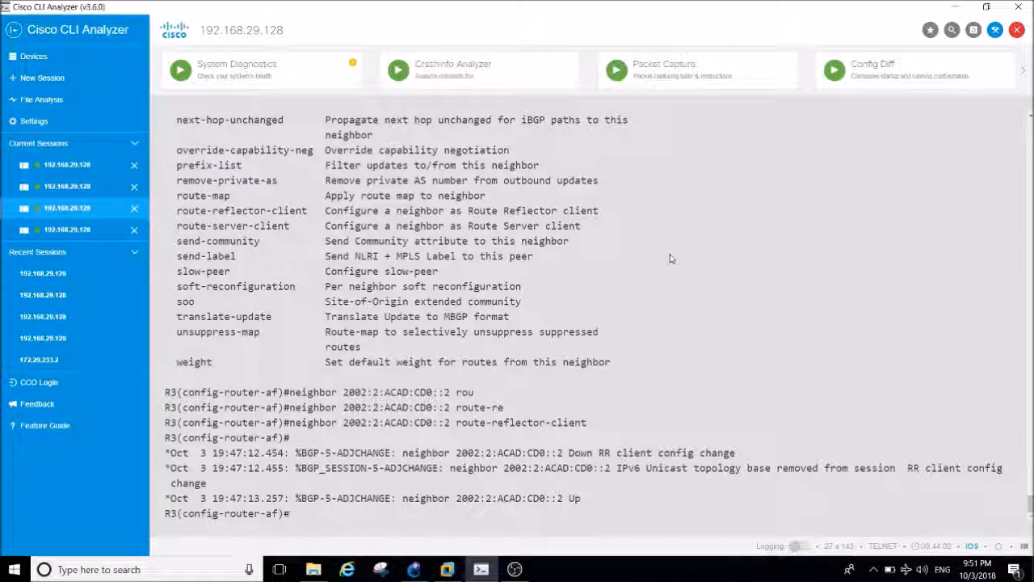
Display R3's BGP configuration from address-family mode with do sh run | s bgp to check the route reflector setting.
{"action": "key", "text": "Return"}
{"action": "key", "text": "Return"}
{"action": "key", "text": "Return"}
{"action": "key", "text": "Return"}
{"action": "key", "text": "Return"}
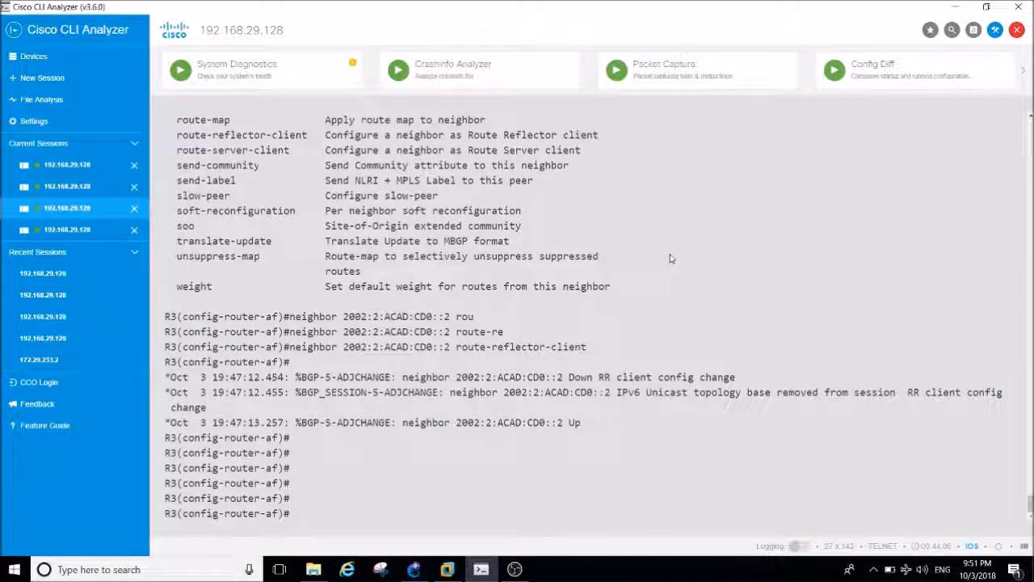
{"action": "key", "text": "Up"}
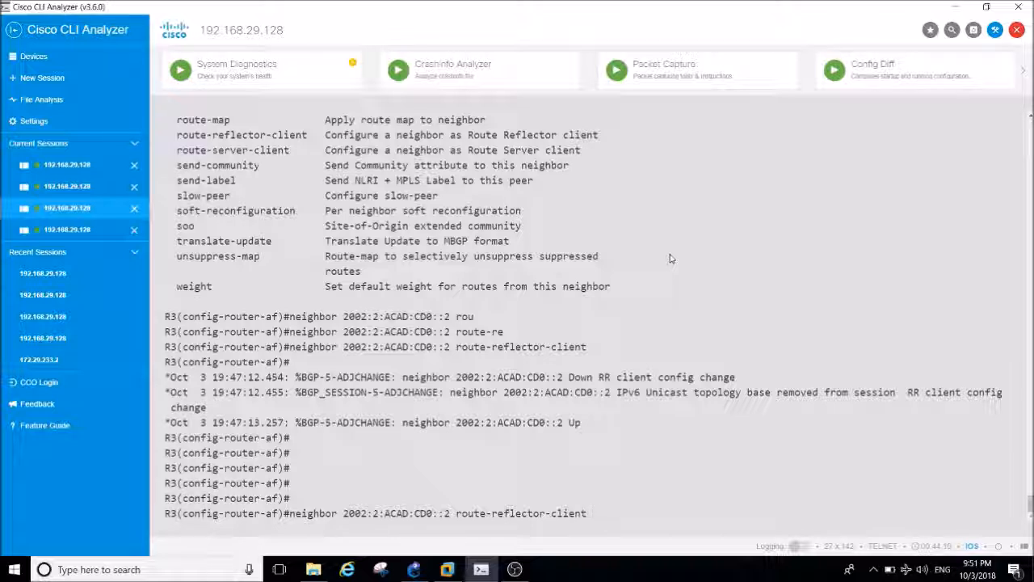
{"action": "key", "text": "ctrl+u"}
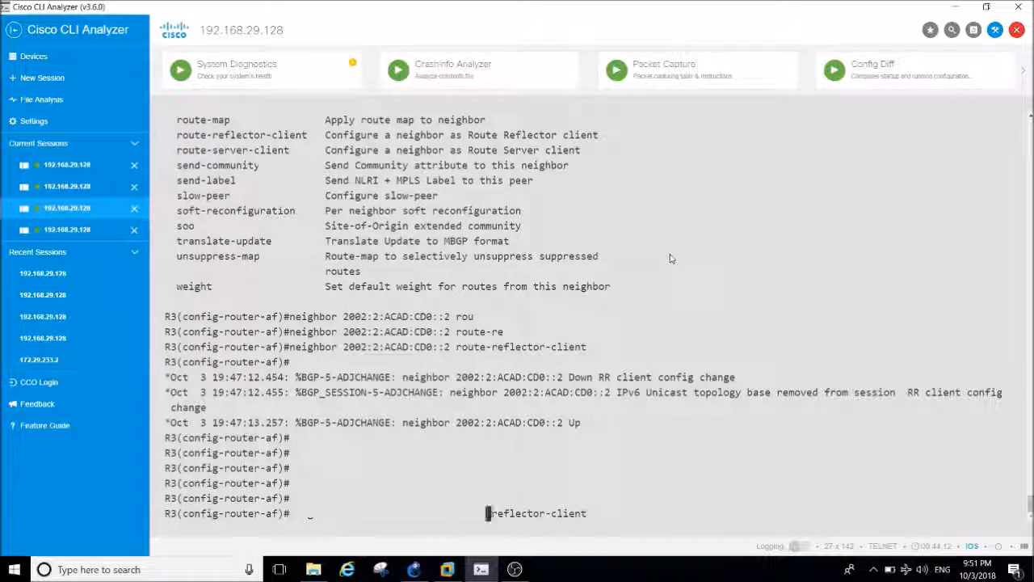
{"action": "type", "text": "do"}
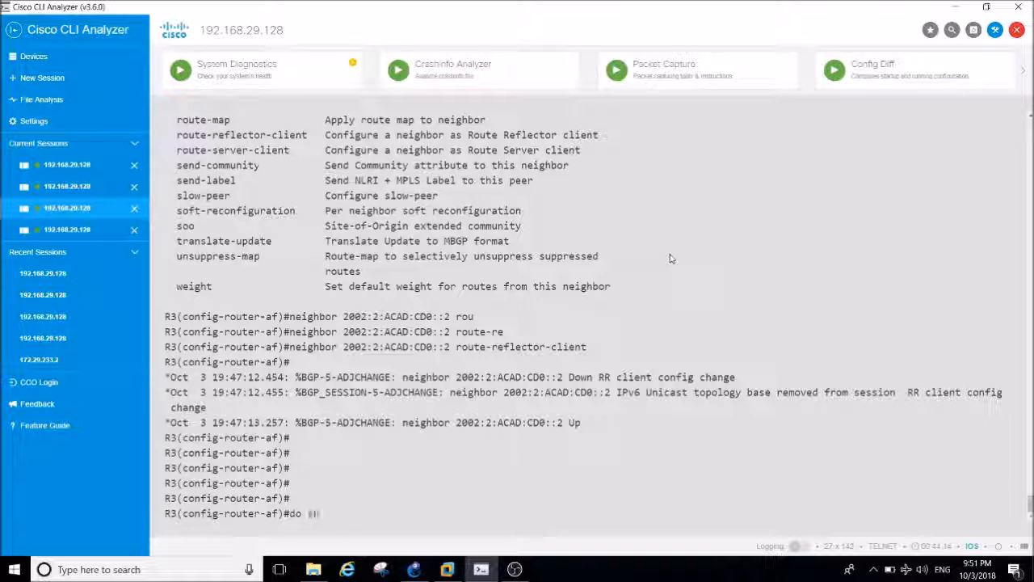
{"action": "type", "text": " sh run | s bgp"}
{"action": "key", "text": "Return"}
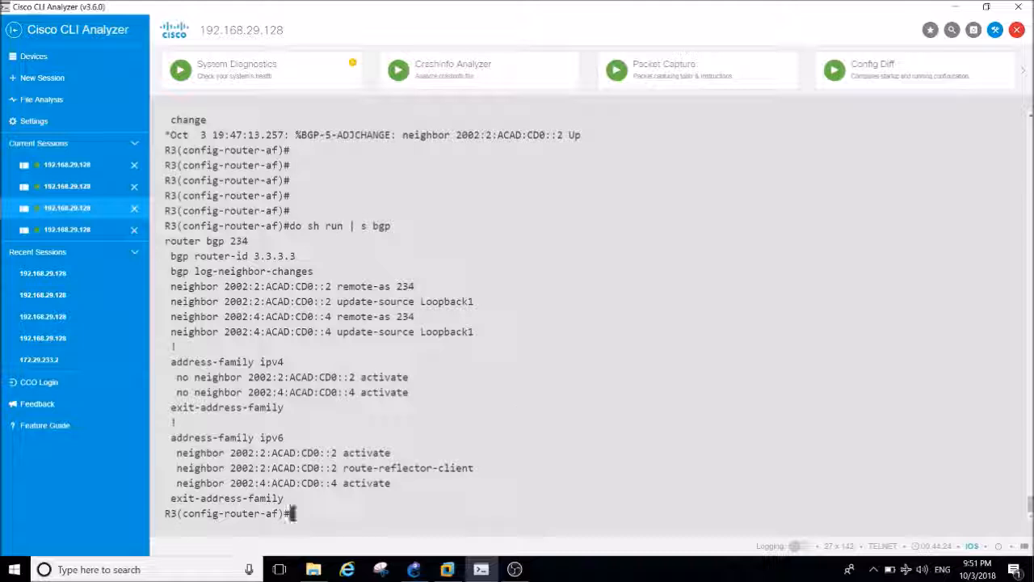
{"action": "left_click_drag", "start_coordinate": [309, 483], "coordinate": [339, 484]}
{"action": "left_click", "coordinate": [178, 483]}
{"action": "type", "text": "2002:2:ACAD:CD0::2"}
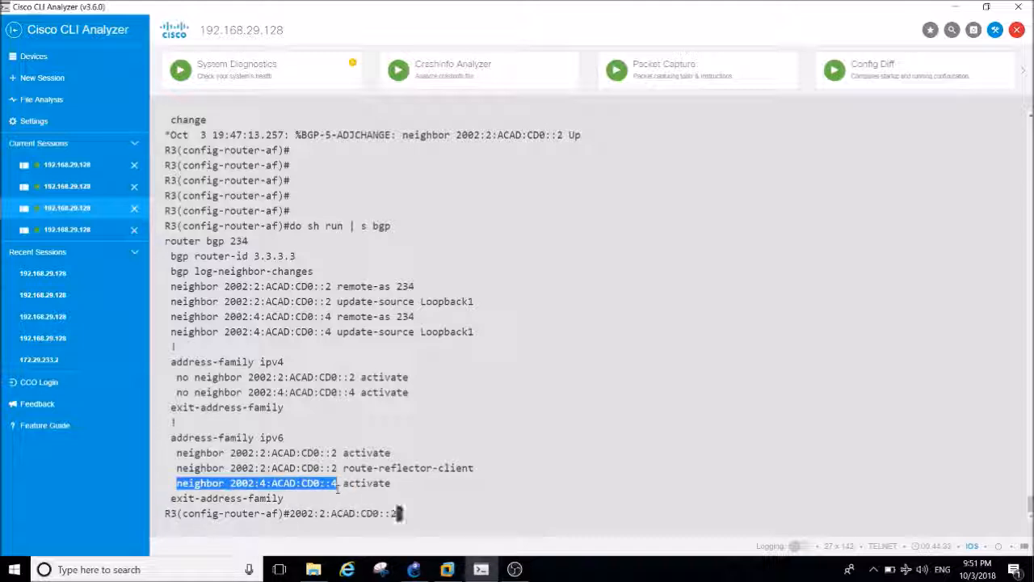
{"action": "key", "text": "BackSpace"}
{"action": "key", "text": "BackSpace"}
{"action": "key", "text": "BackSpace"}
{"action": "key", "text": "BackSpace"}
{"action": "key", "text": "BackSpace"}
{"action": "key", "text": "BackSpace"}
{"action": "key", "text": "BackSpace"}
{"action": "key", "text": "BackSpace"}
{"action": "key", "text": "BackSpace"}
{"action": "key", "text": "BackSpace"}
{"action": "key", "text": "BackSpace"}
{"action": "key", "text": "BackSpace"}
{"action": "key", "text": "BackSpace"}
{"action": "key", "text": "BackSpace"}
{"action": "key", "text": "BackSpace"}
{"action": "key", "text": "BackSpace"}
{"action": "key", "text": "BackSpace"}
Configure neighbor 2002:4:ACAD:CD0::4 as a route-reflector-client in the IPv6 address family of R3's BGP process.
{"action": "type", "text": "nei"}
{"action": "key", "text": "Tab"}
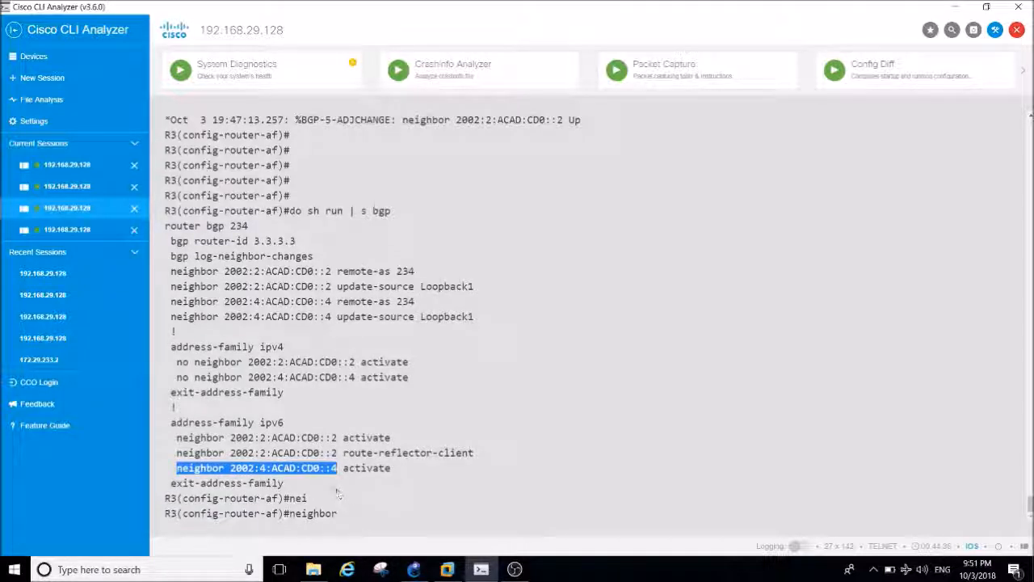
{"action": "double_click", "coordinate": [320, 466]}
{"action": "mouse_move", "coordinate": [337, 468]}
{"action": "left_mouse_down"}
{"action": "mouse_move", "coordinate": [230, 468]}
{"action": "mouse_move", "coordinate": [337, 468]}
{"action": "left_mouse_up"}
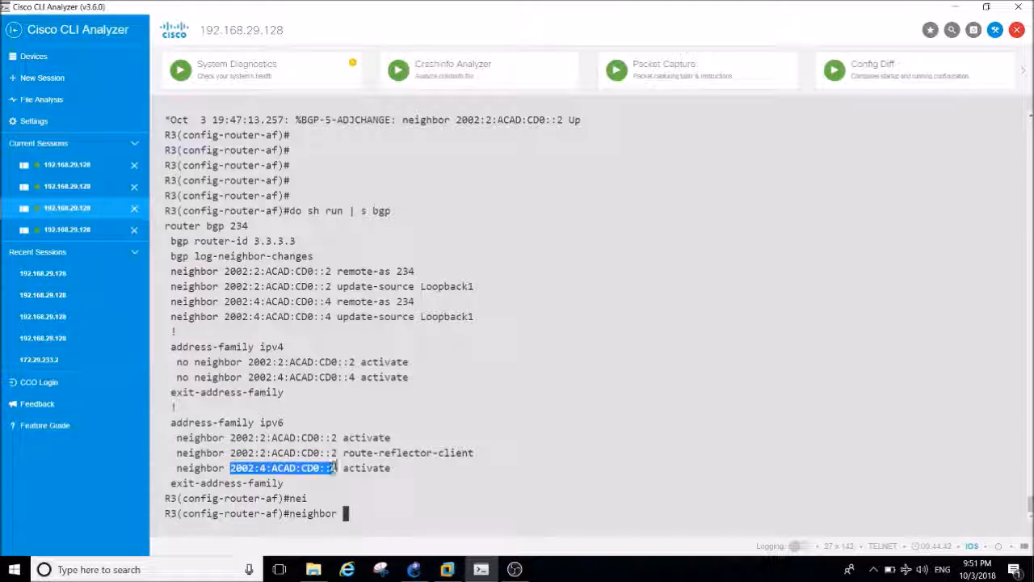
{"action": "right_click", "coordinate": [337, 468]}
{"action": "left_click", "coordinate": [370, 330]}
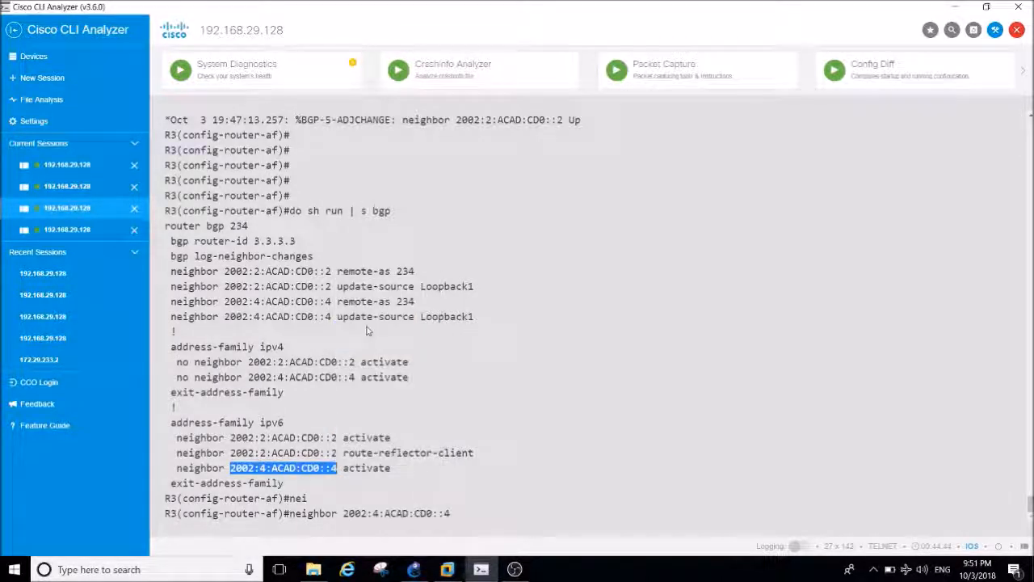
{"action": "type", "text": "rou"}
{"action": "key", "text": "Tab"}
{"action": "type", "text": "te-ref"}
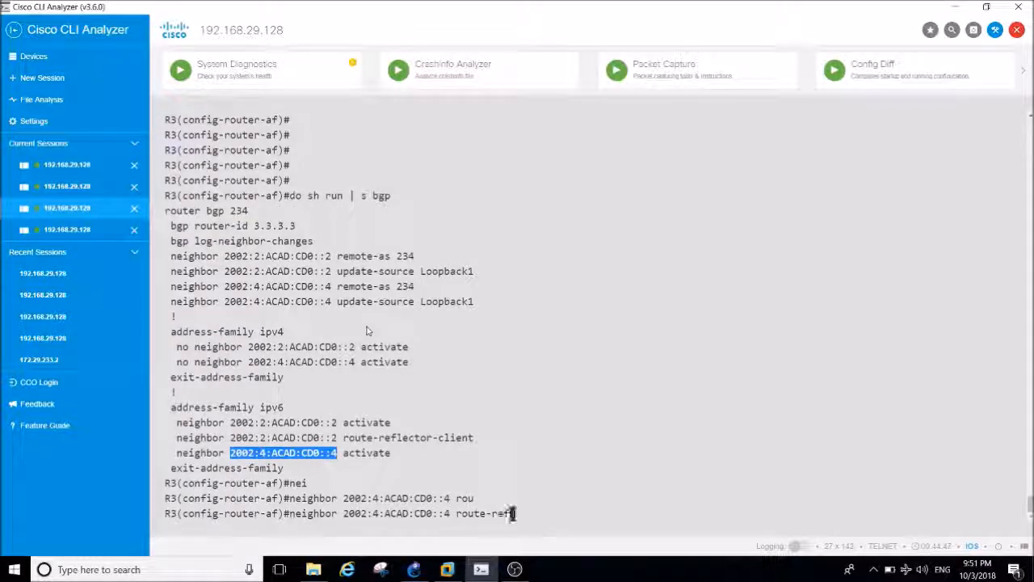
{"action": "key", "text": "Tab"}
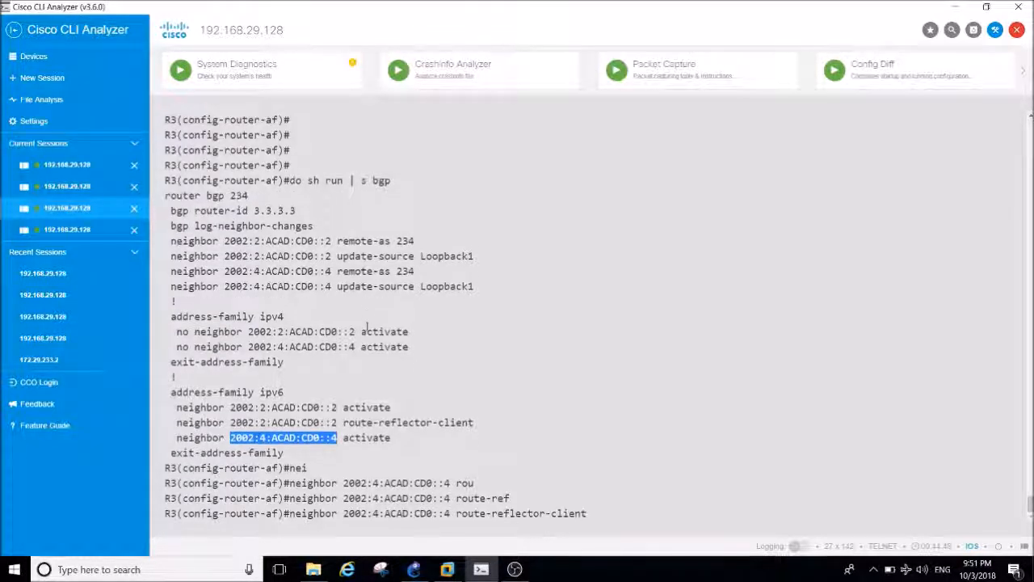
{"action": "key", "text": "Return"}
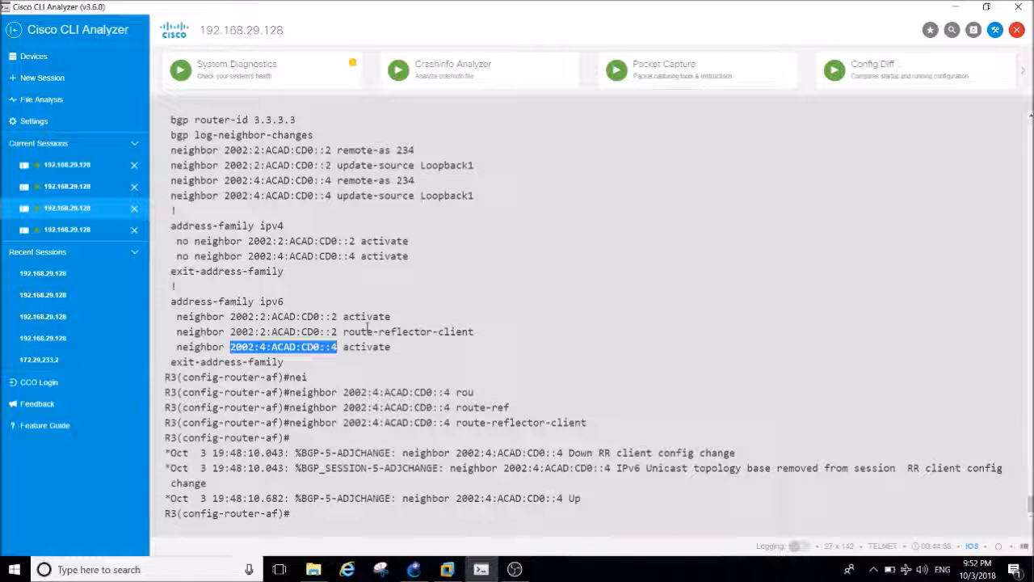
Leave the IPv6 address family on R3 with exit to return to BGP router configuration mode.
{"action": "key", "text": "Return"}
{"action": "key", "text": "Return"}
{"action": "key", "text": "Return"}
{"action": "type", "text": "exit"}
{"action": "key", "text": "Return"}
{"action": "key", "text": "Return"}
{"action": "key", "text": "Return"}
{"action": "key", "text": "Return"}
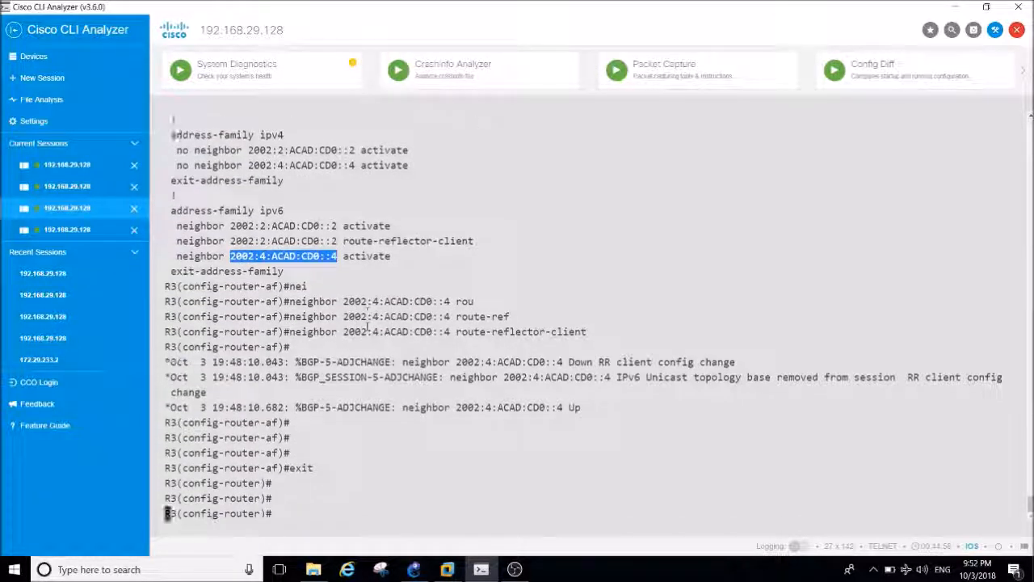
Switch to R4's session and display its IPv6 BGP neighbor summary with sh bgp ipv6 unicast summary.
{"action": "key", "text": "ctrl+Tab"}
{"action": "key", "text": "Return"}
{"action": "key", "text": "Return"}
{"action": "key", "text": "Return"}
{"action": "key", "text": "Return"}
{"action": "key", "text": "Return"}
{"action": "key", "text": "Return"}
{"action": "key", "text": "Return"}
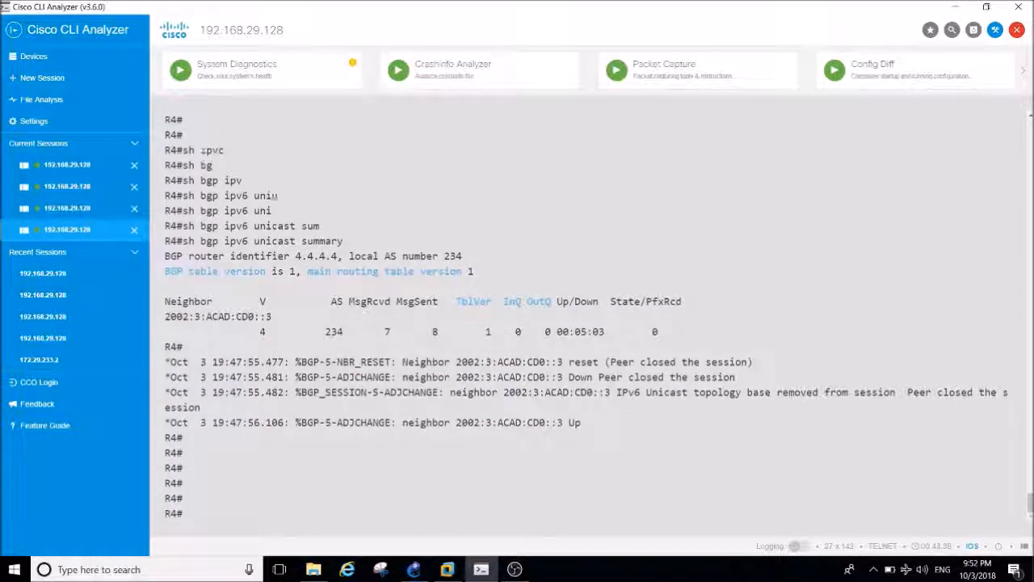
{"action": "key", "text": "Up"}
{"action": "key", "text": "Up"}
{"action": "key", "text": "Up"}
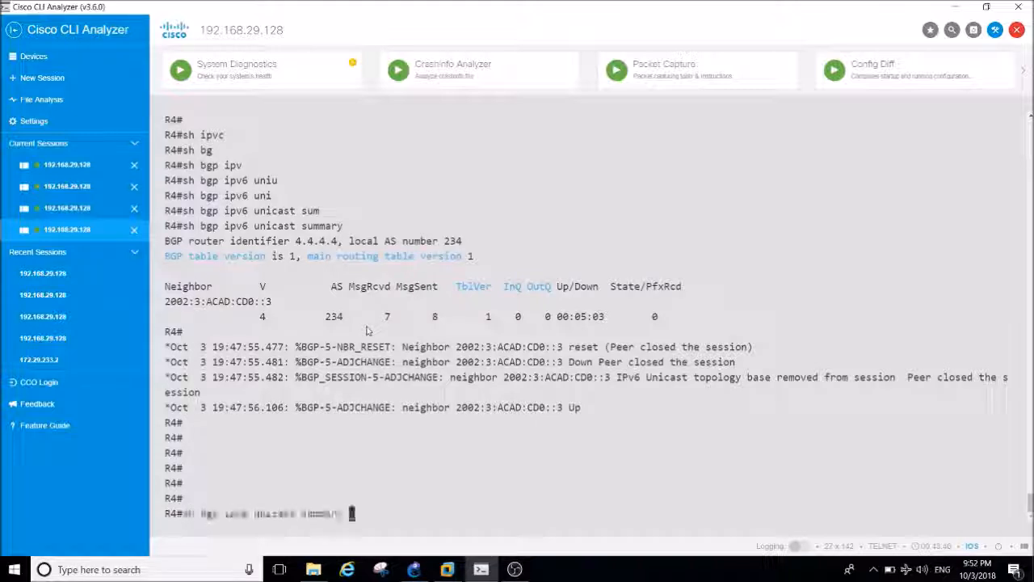
{"action": "key", "text": "Down"}
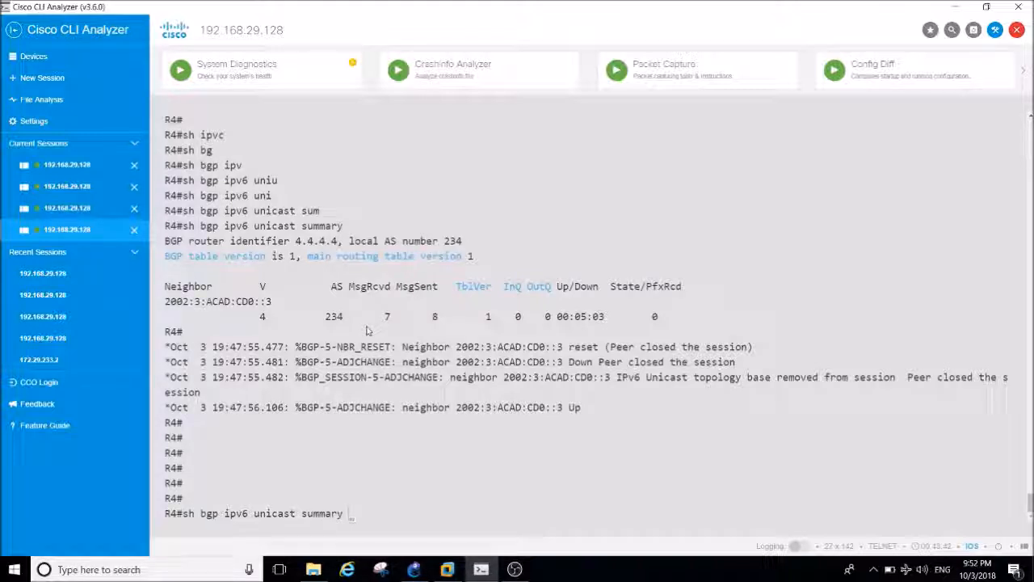
{"action": "key", "text": "Return"}
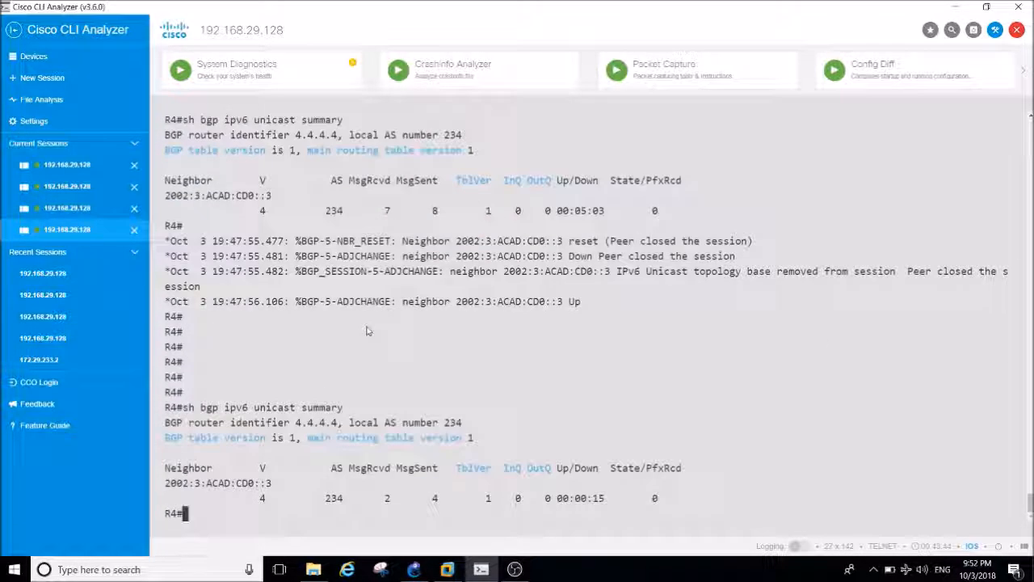
Repeat sh bgp ipv6 unicast summary three times on R4 to check the prefixes received from R3.
{"action": "key", "text": "Return"}
{"action": "key", "text": "Up"}
{"action": "key", "text": "Return"}
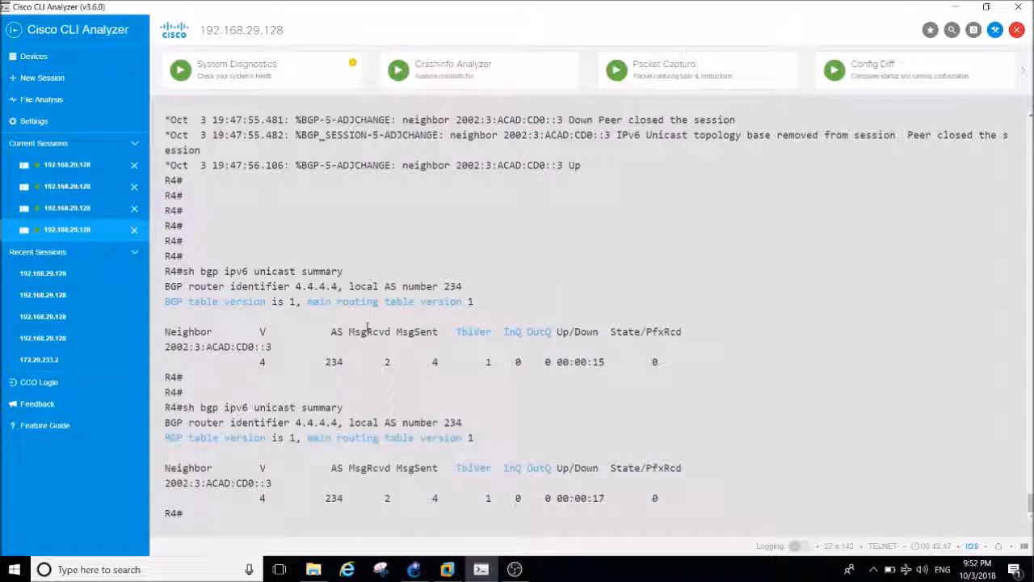
{"action": "key", "text": "Return"}
{"action": "key", "text": "Return"}
{"action": "key", "text": "Up"}
{"action": "key", "text": "Return"}
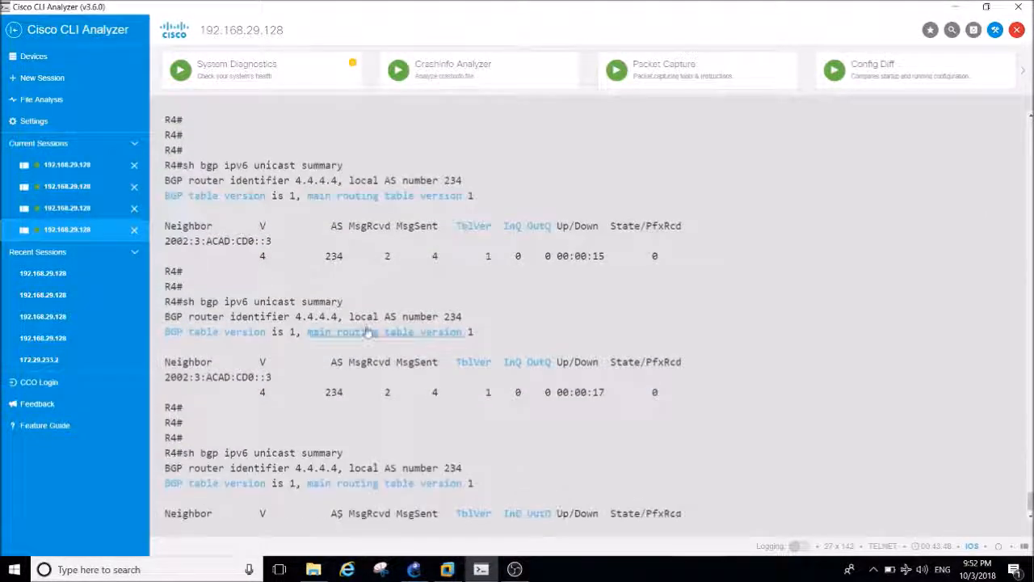
{"action": "key", "text": "Return"}
{"action": "key", "text": "Up"}
{"action": "key", "text": "Return"}
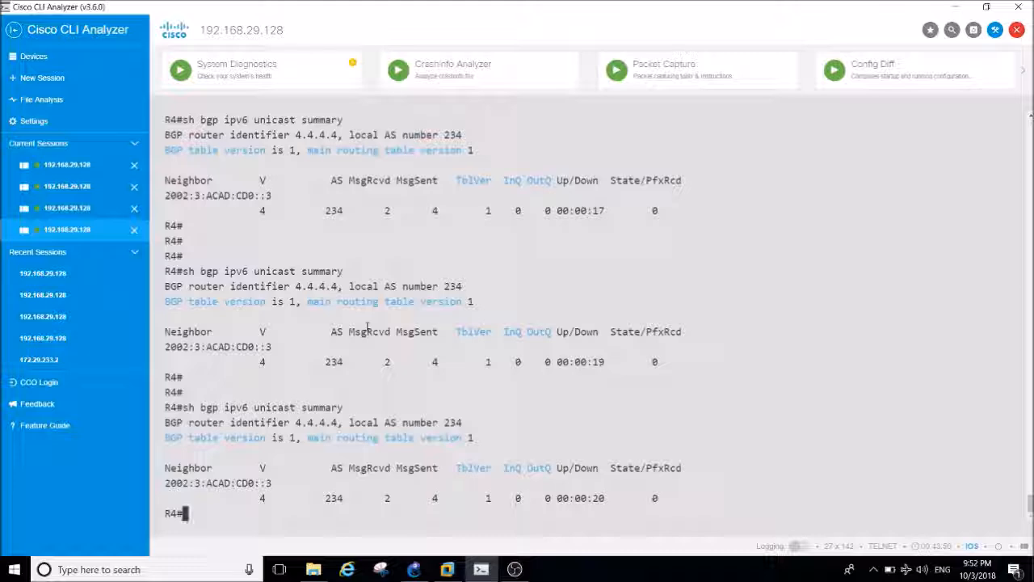
Switch to GNS3 to review the BGP-IPV6 topology and objectives, and return to R4's session in Cisco CLI Analyzer.
{"action": "left_click", "coordinate": [417, 570]}
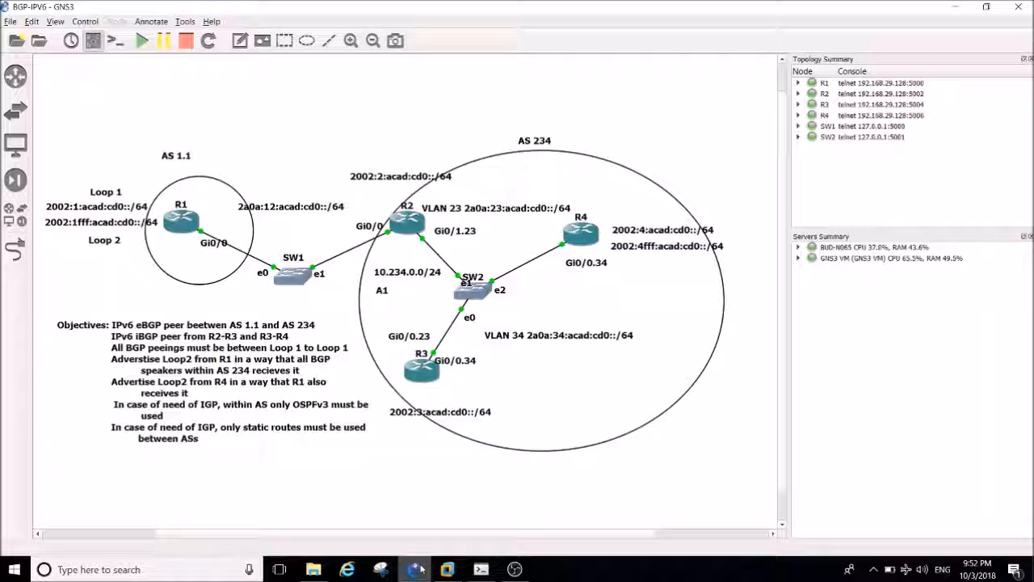
{"action": "left_click", "coordinate": [416, 570]}
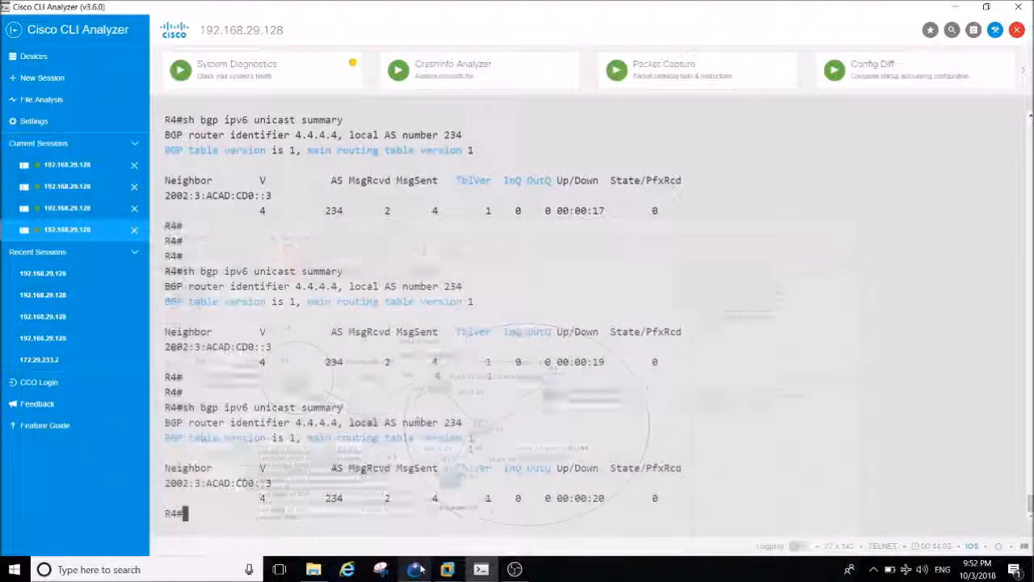